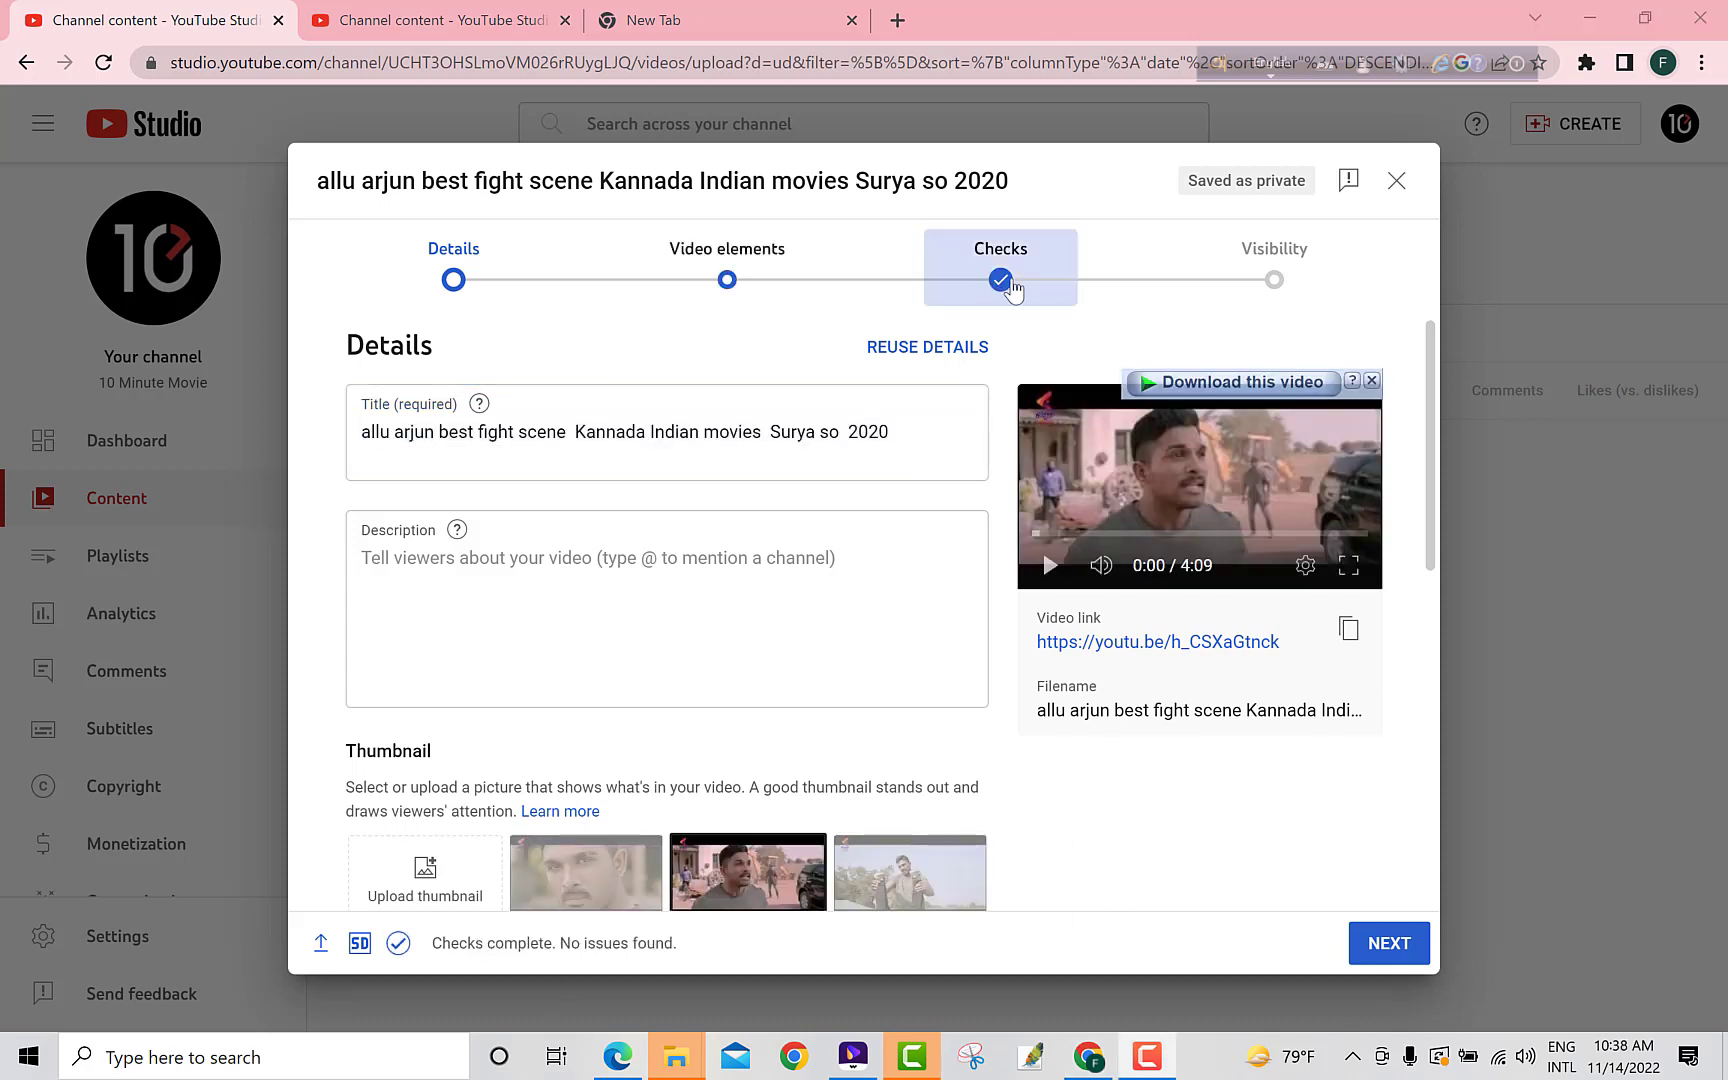
Open the Checks stage of the "allu arjun best fight scene" upload, then open the published video from its confirmation.
left_click(1000, 262)
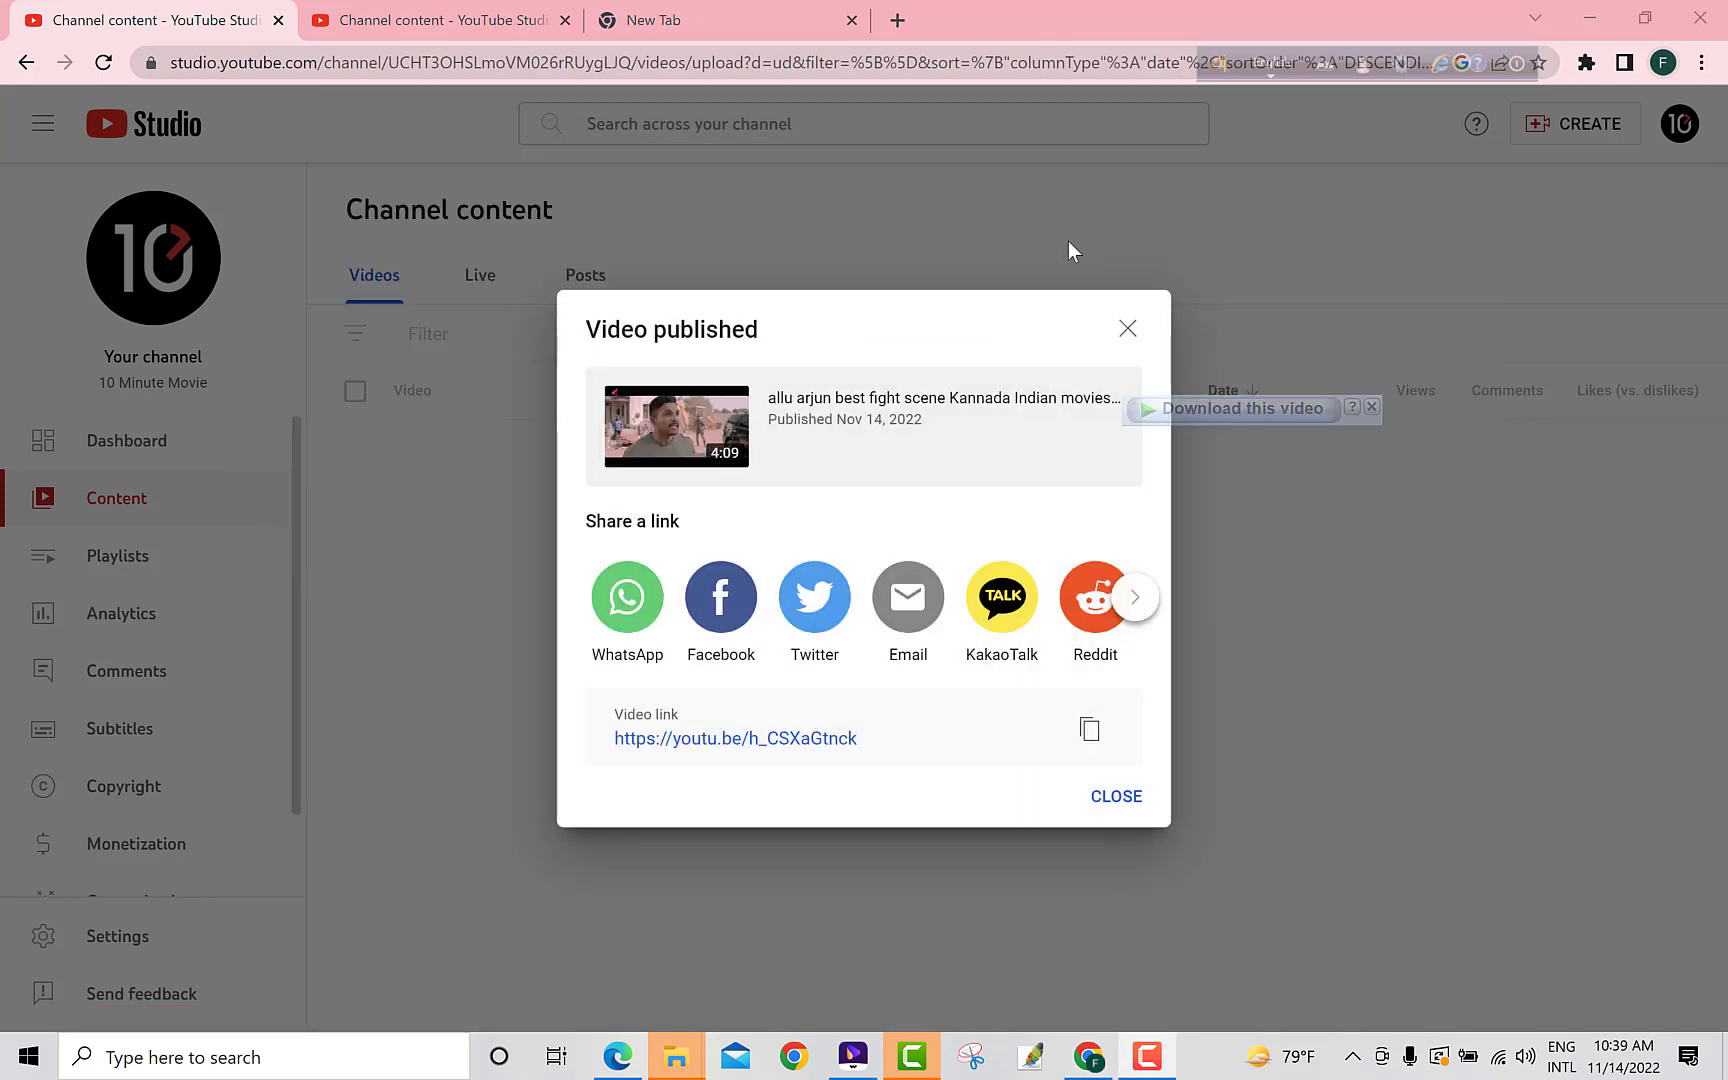
left_click(676, 426)
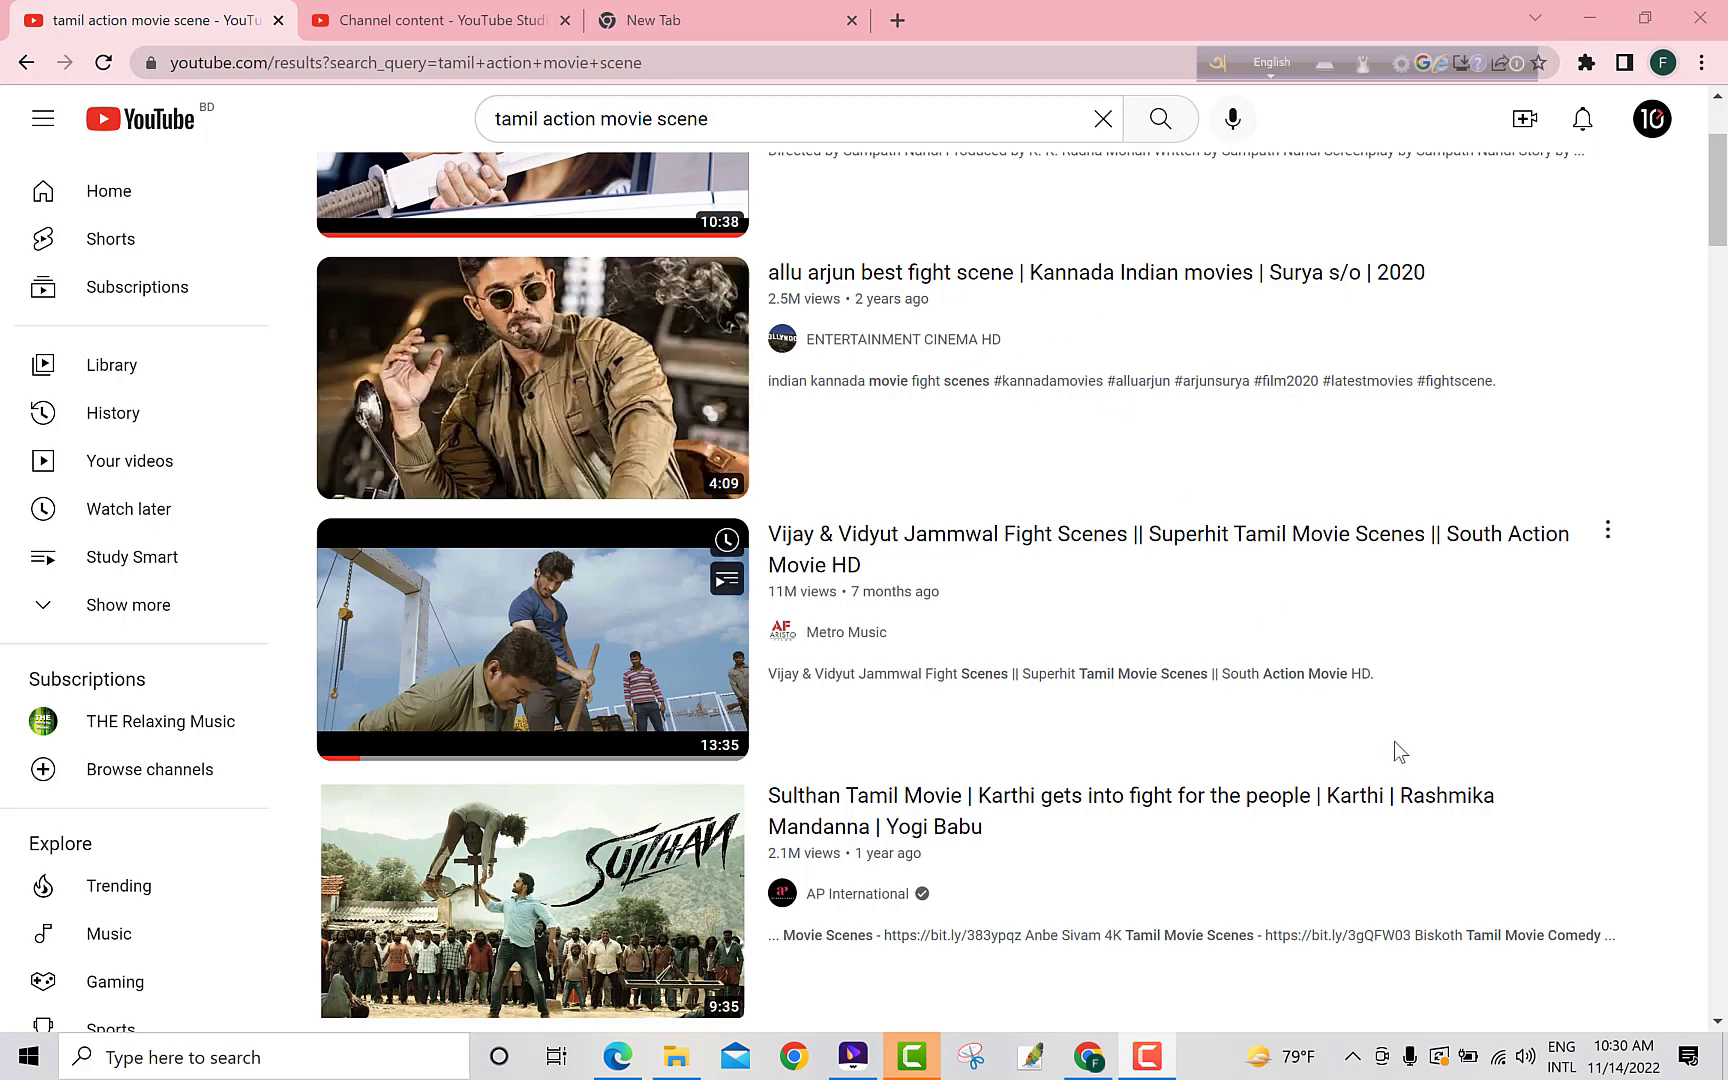
Download the YouTube video "allu arjun best fight scene" from its copied link in Wondershare UniConverter and show the saved file in its folder.
right_click(630, 337)
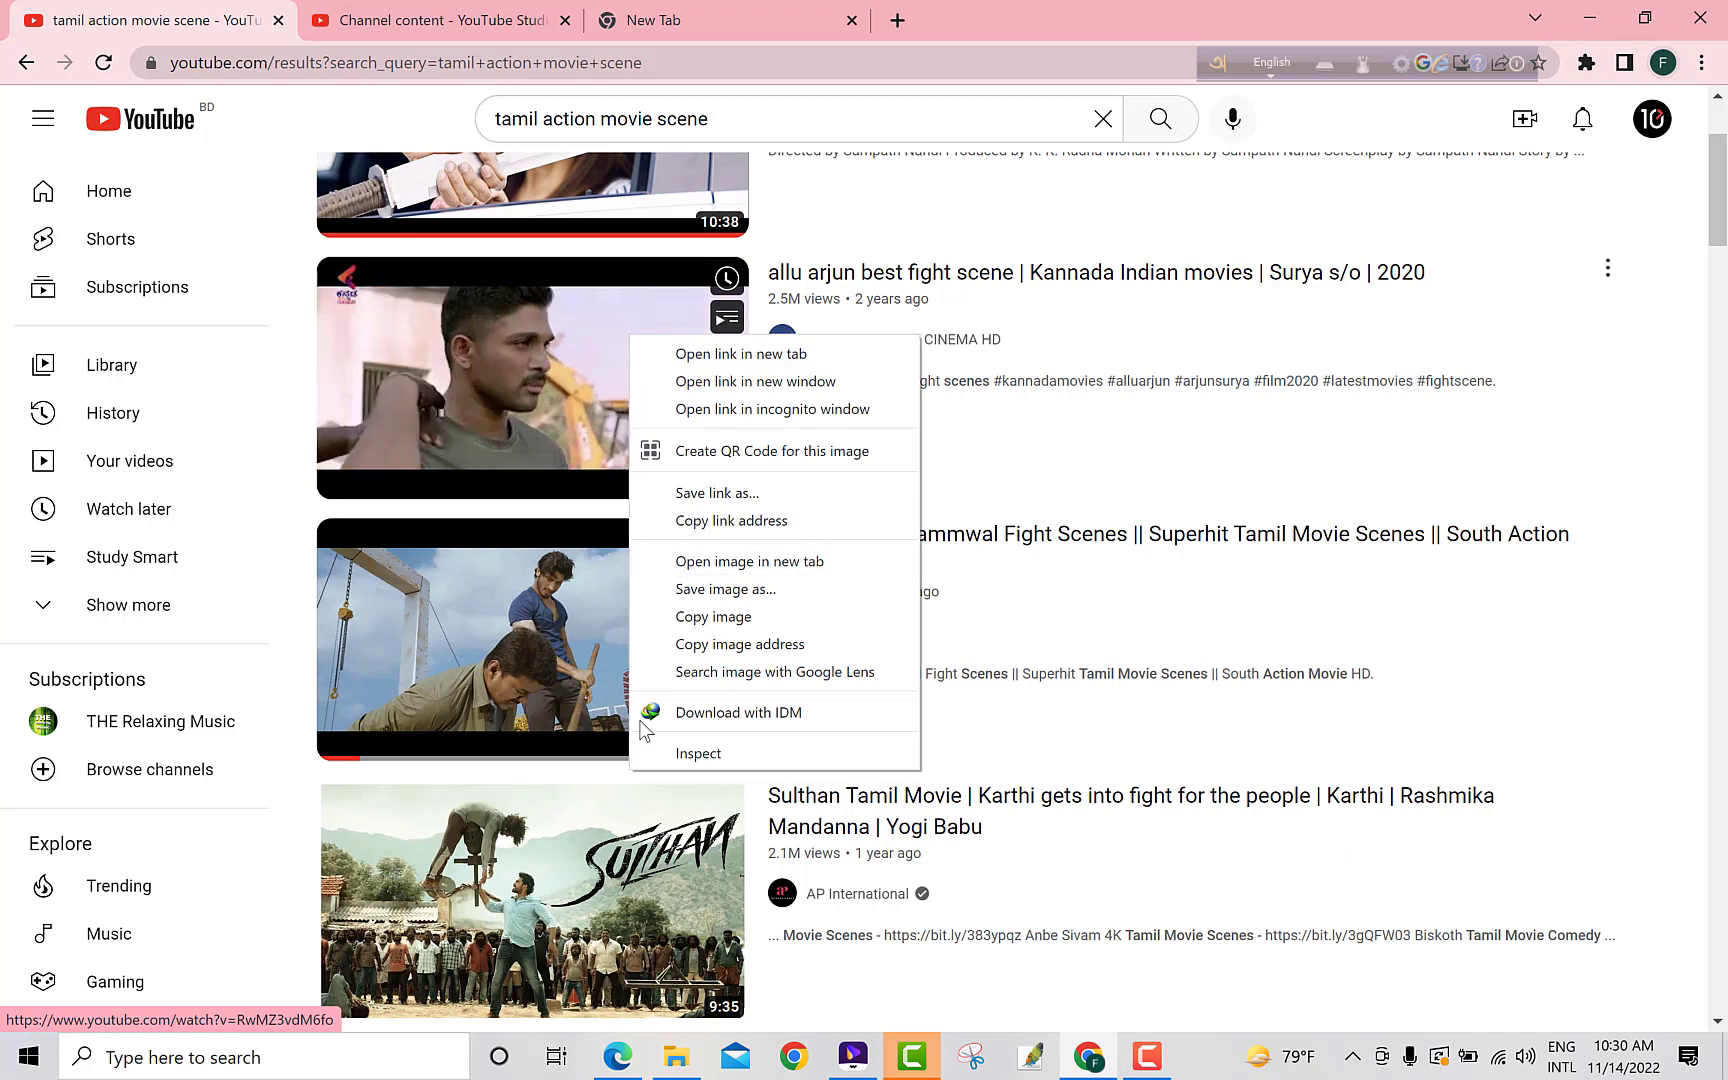
left_click(731, 520)
scroll(1030, 701, "down", 1)
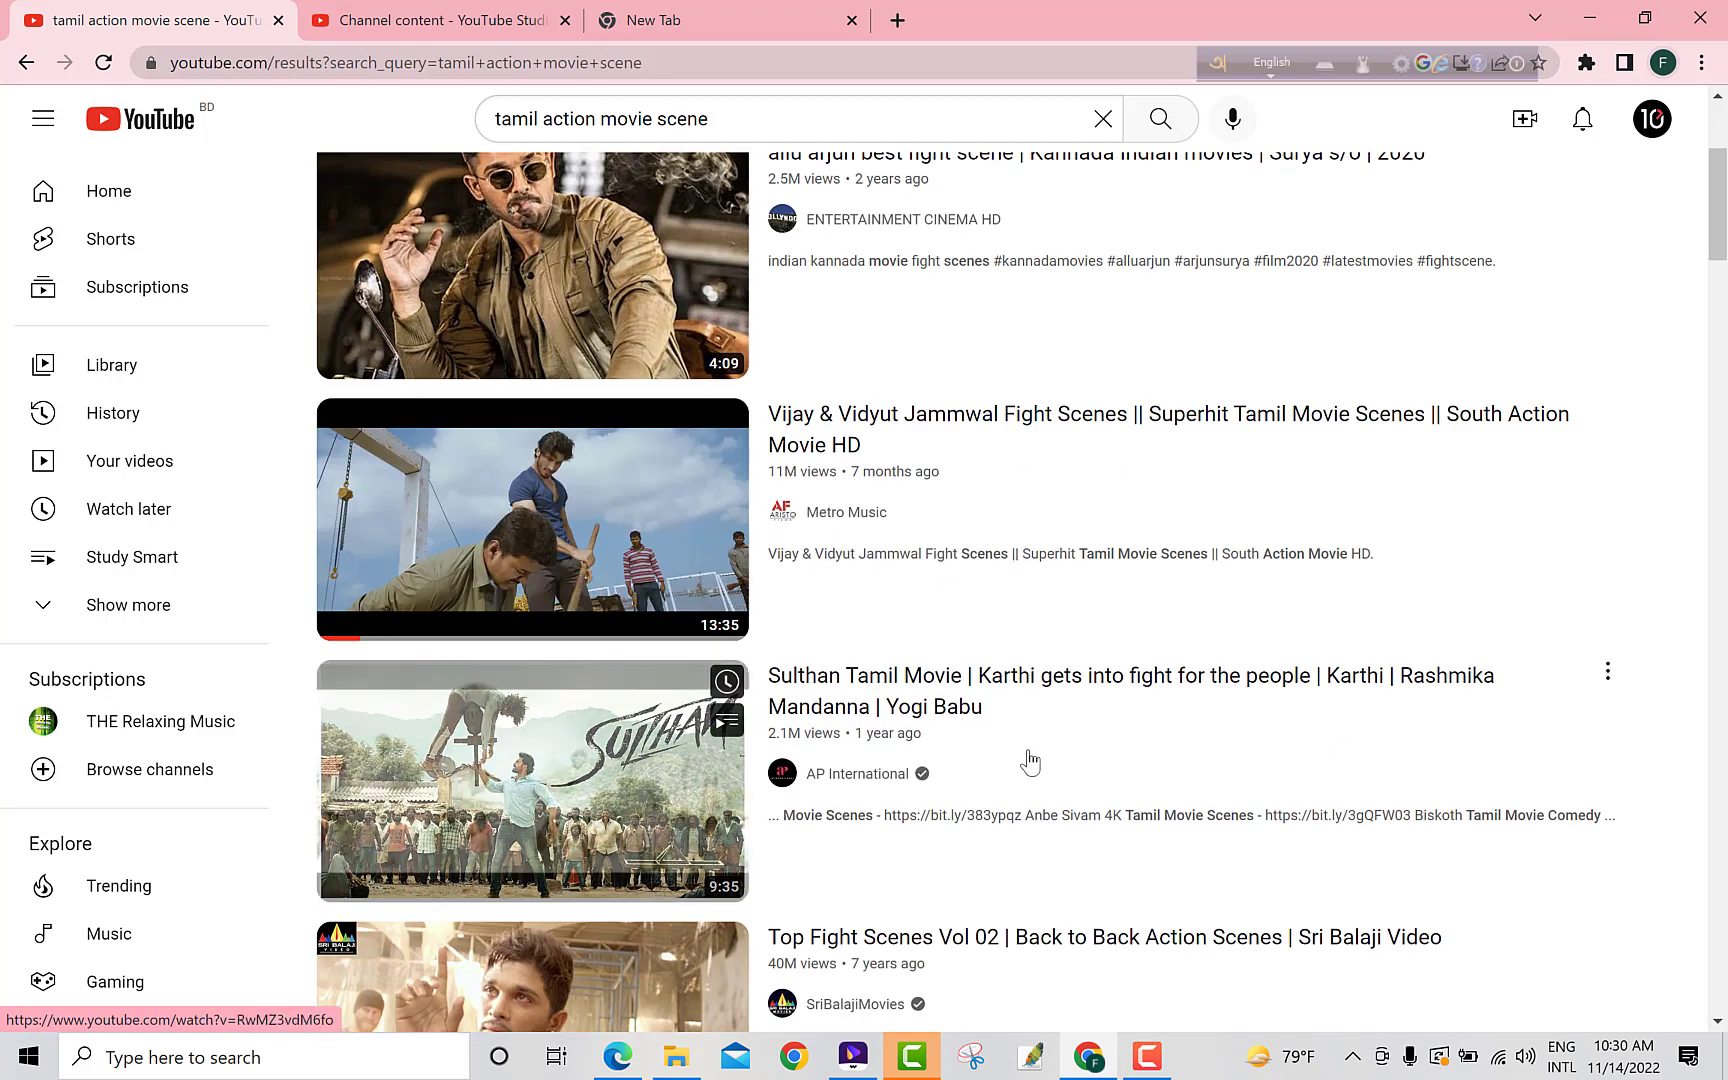
scroll(1030, 760, "down", 1)
left_click(853, 1055)
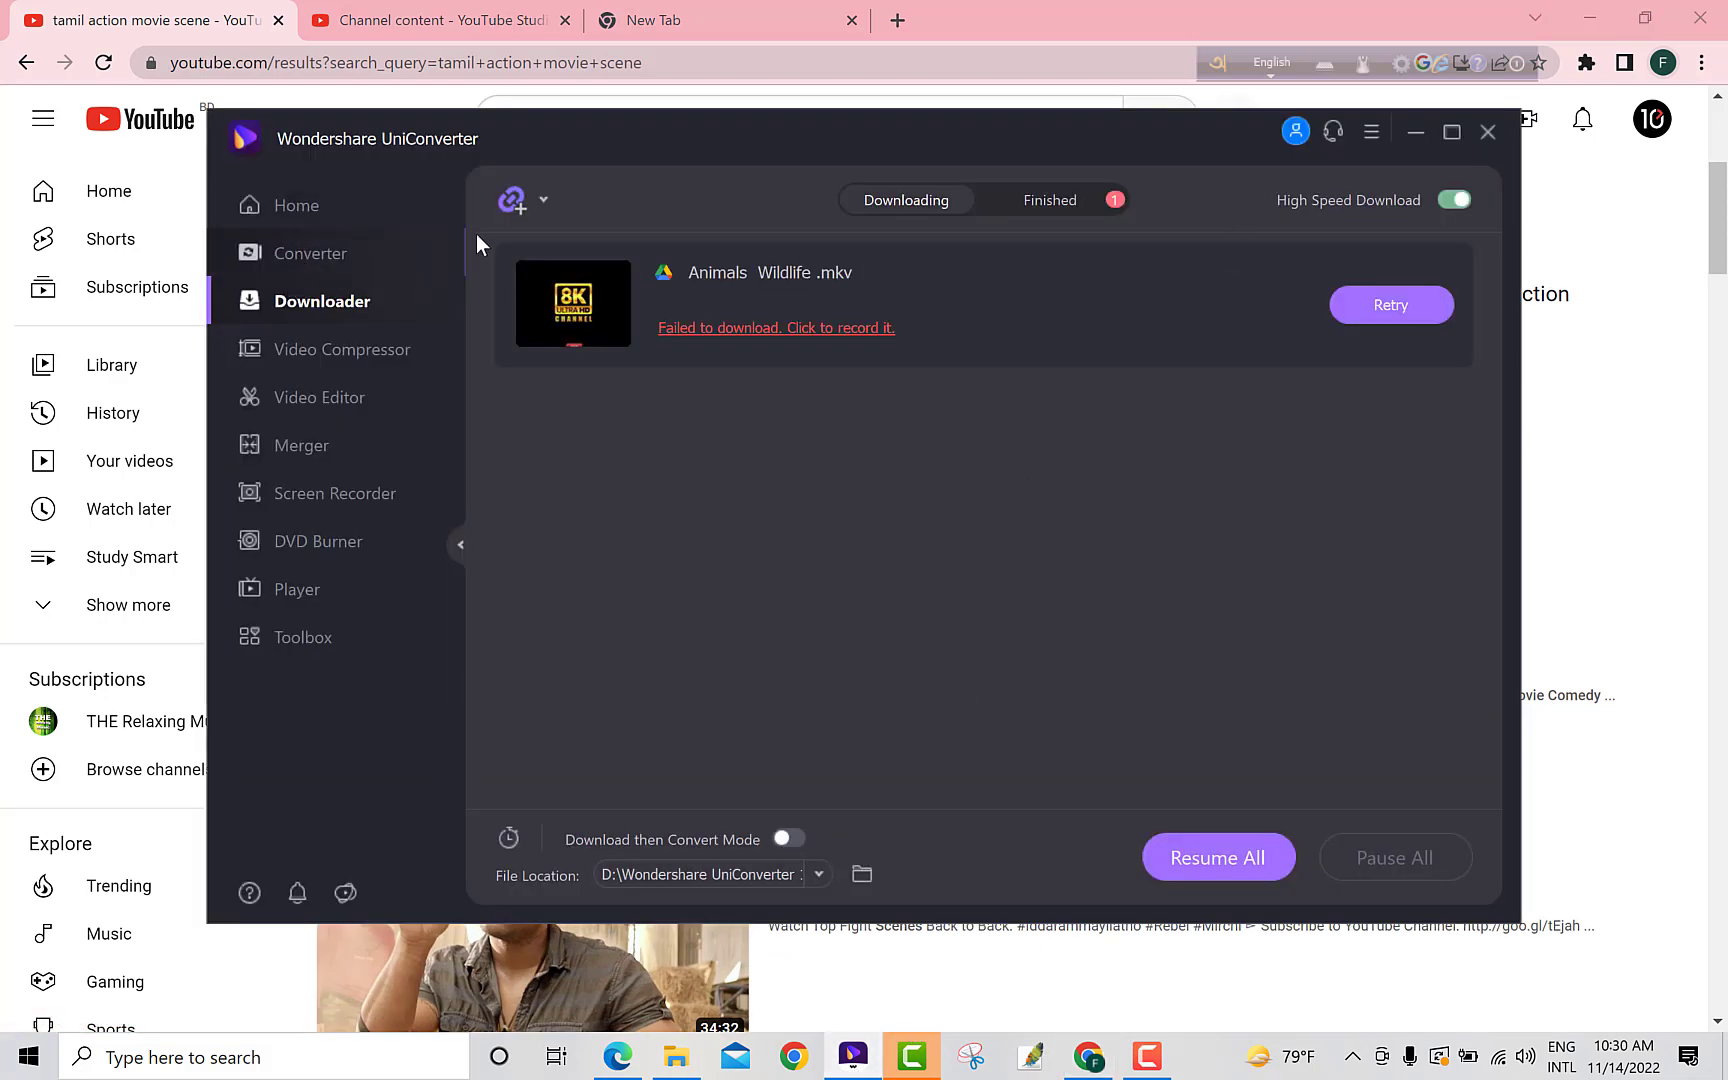
left_click(497, 195)
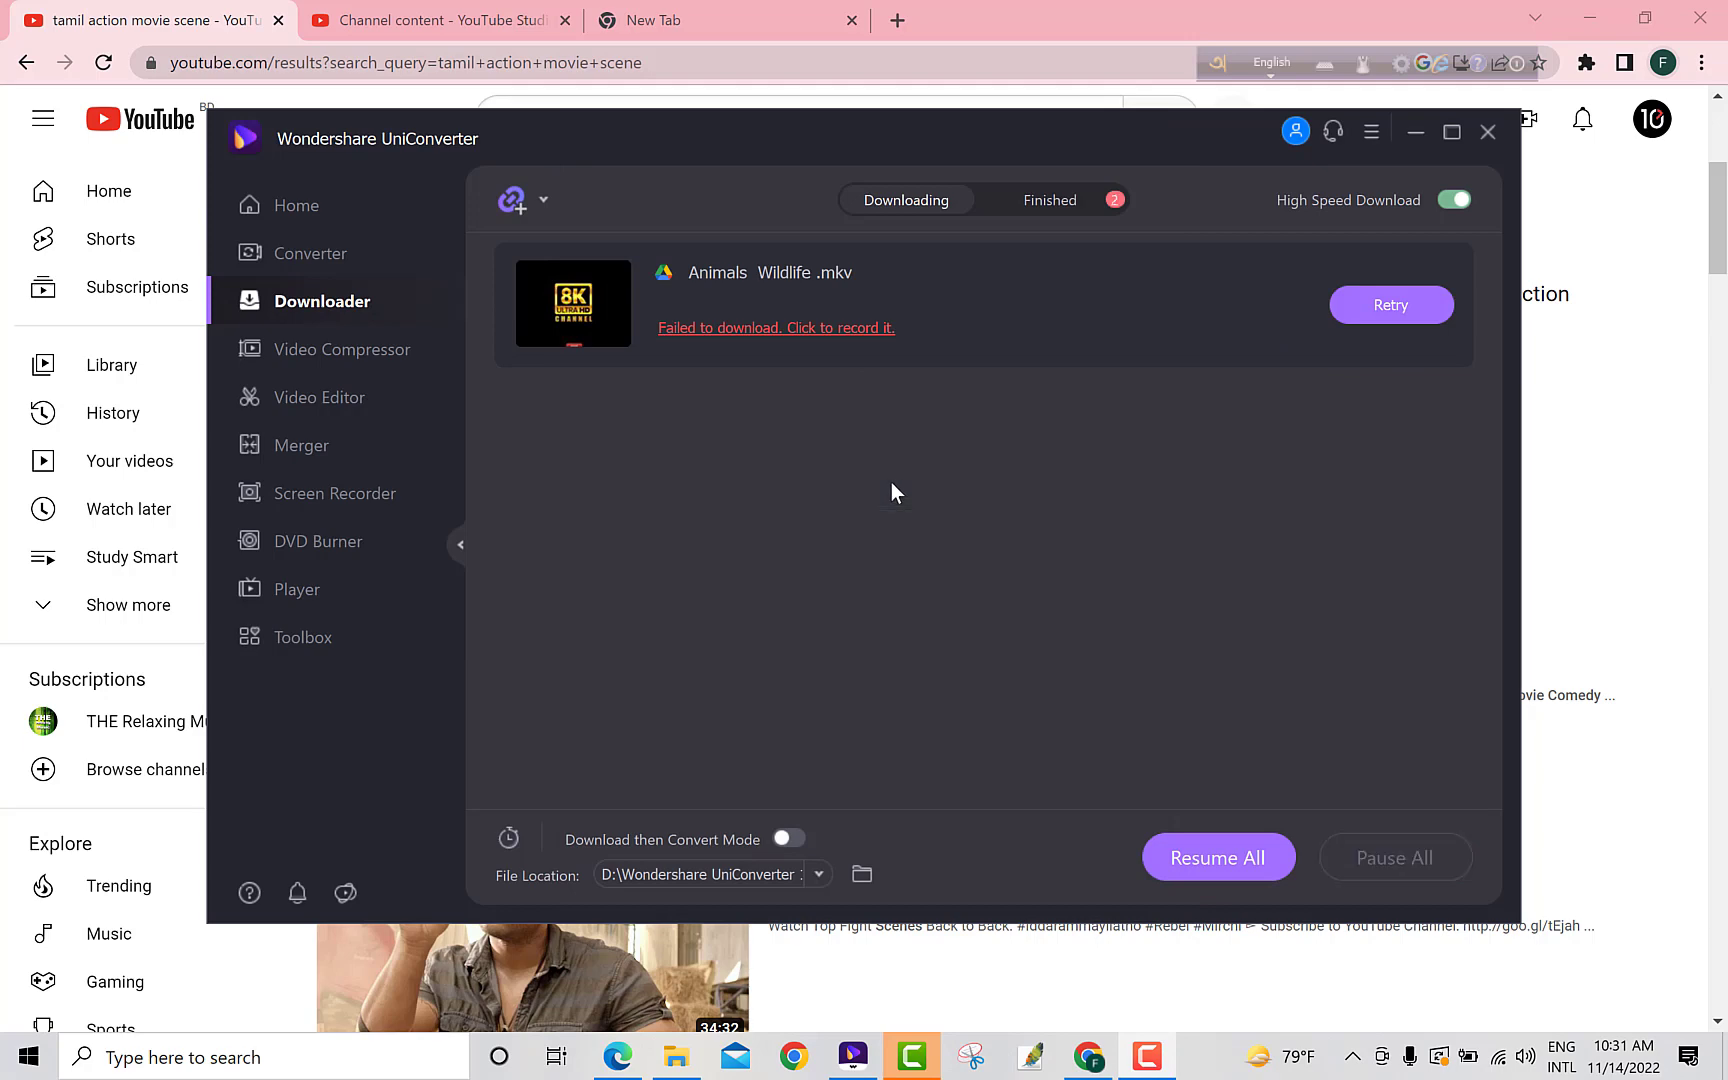
left_click(1062, 202)
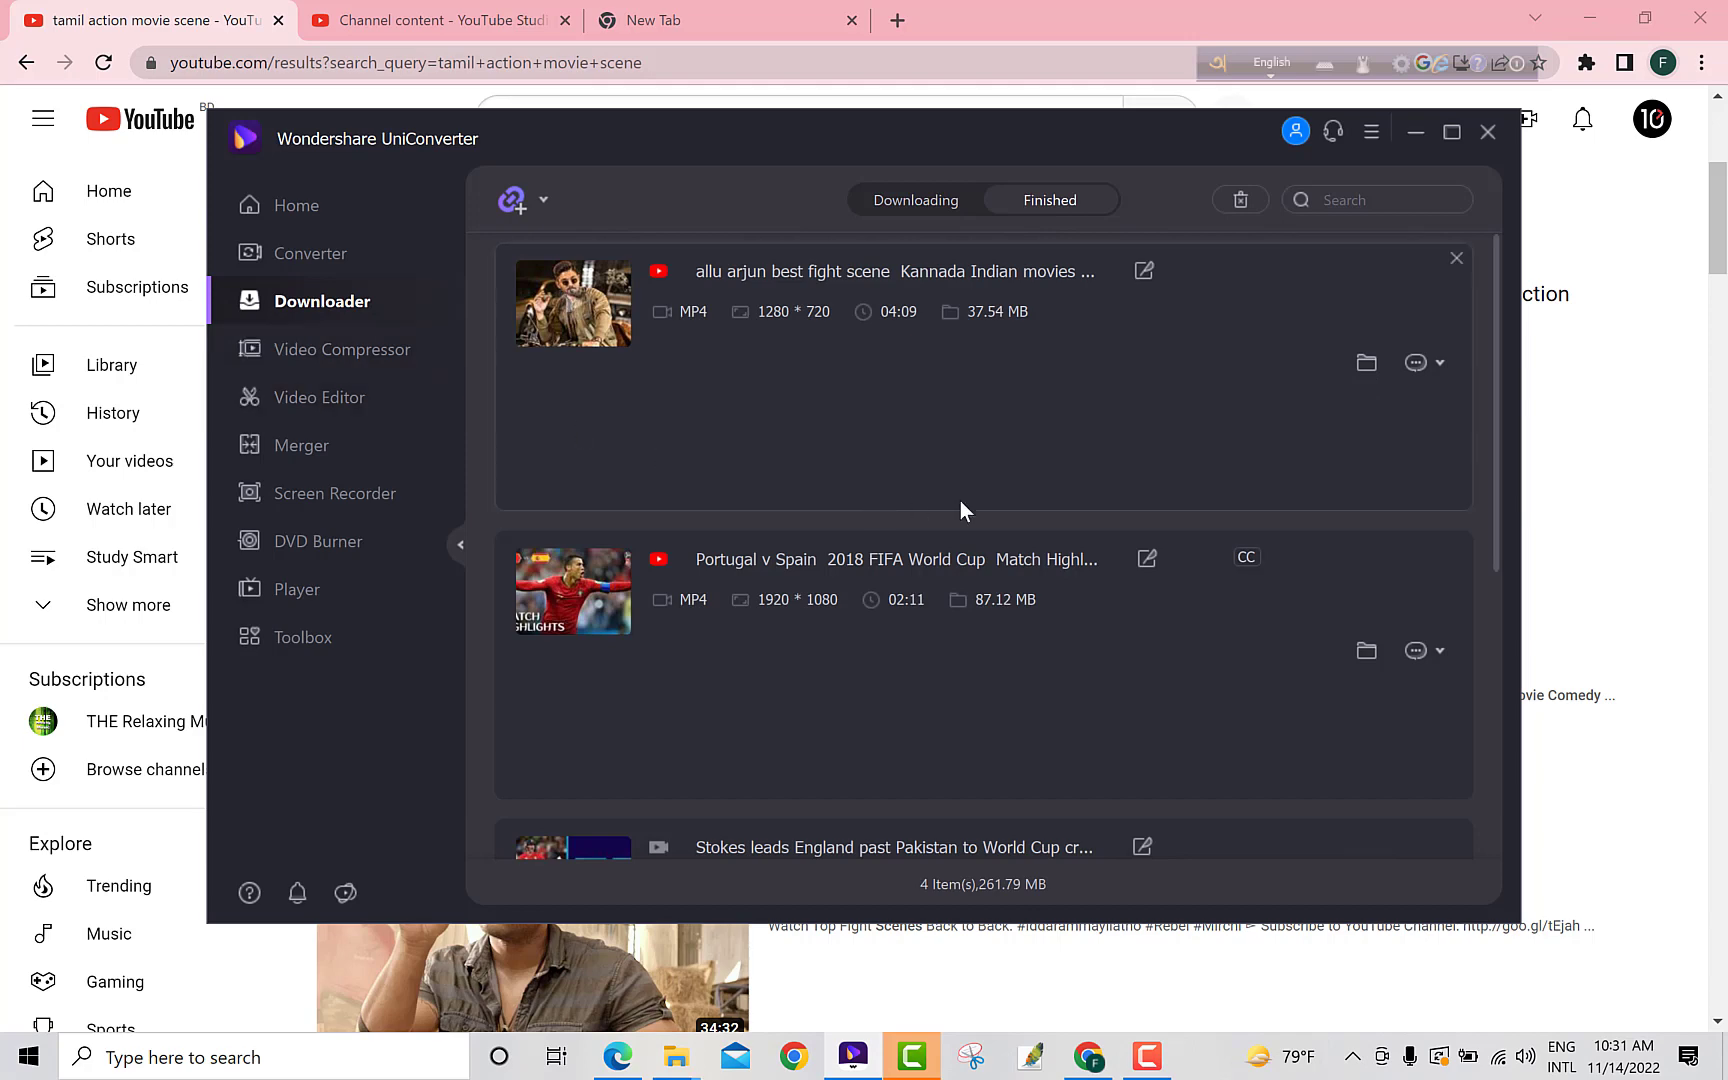
left_click(1362, 363)
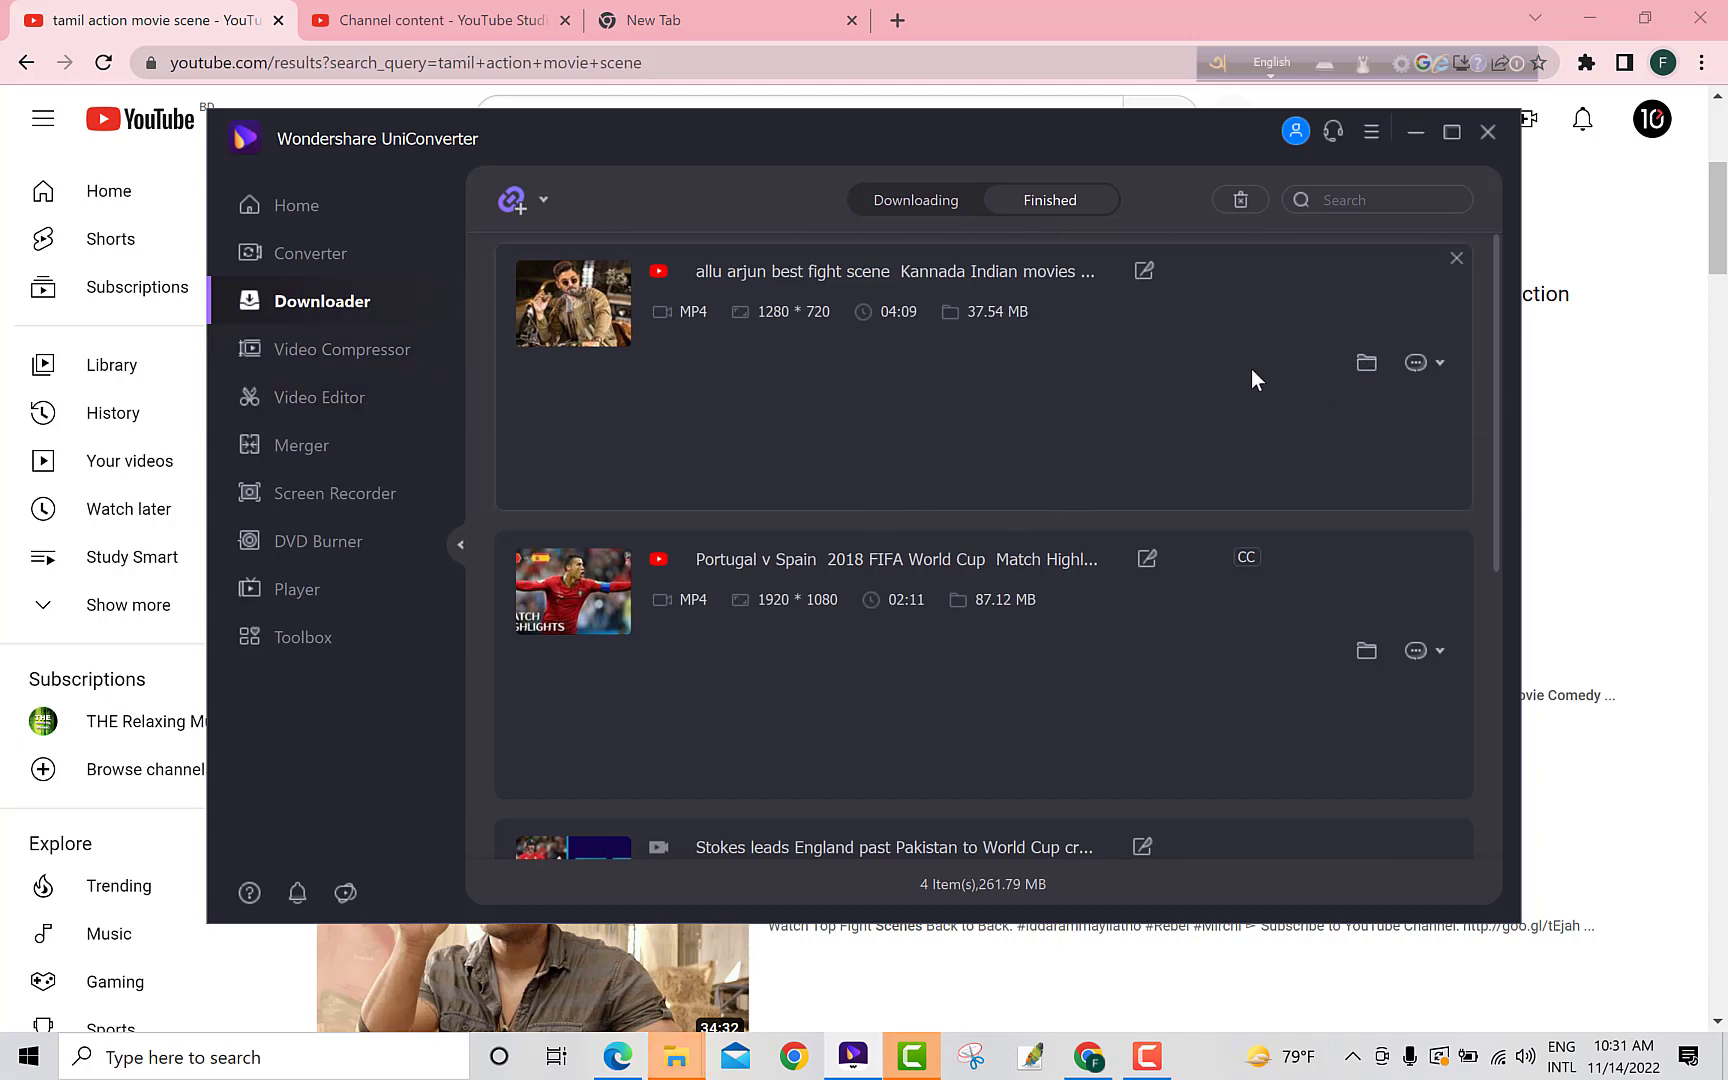
Switch to the _output window in File Explorer and go back to the top-level New folder.
mouse_move(676, 1056)
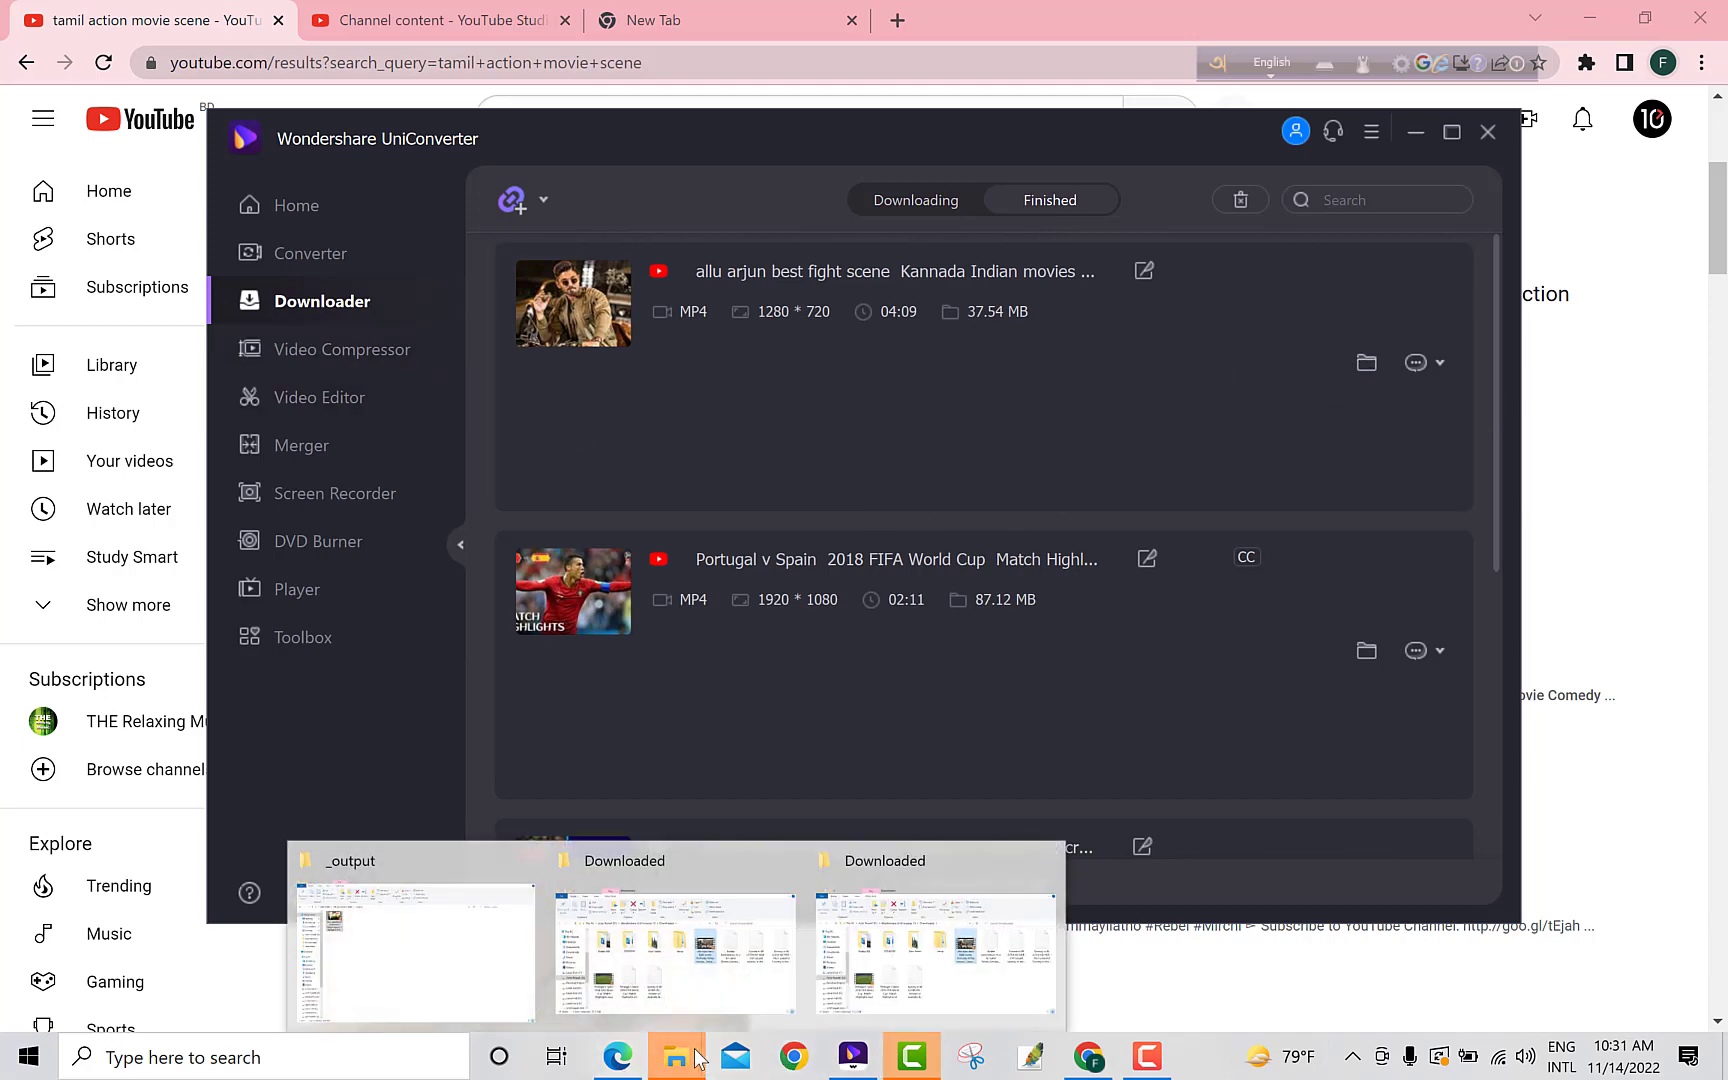
left_click(455, 900)
left_click(24, 196)
left_click(24, 196)
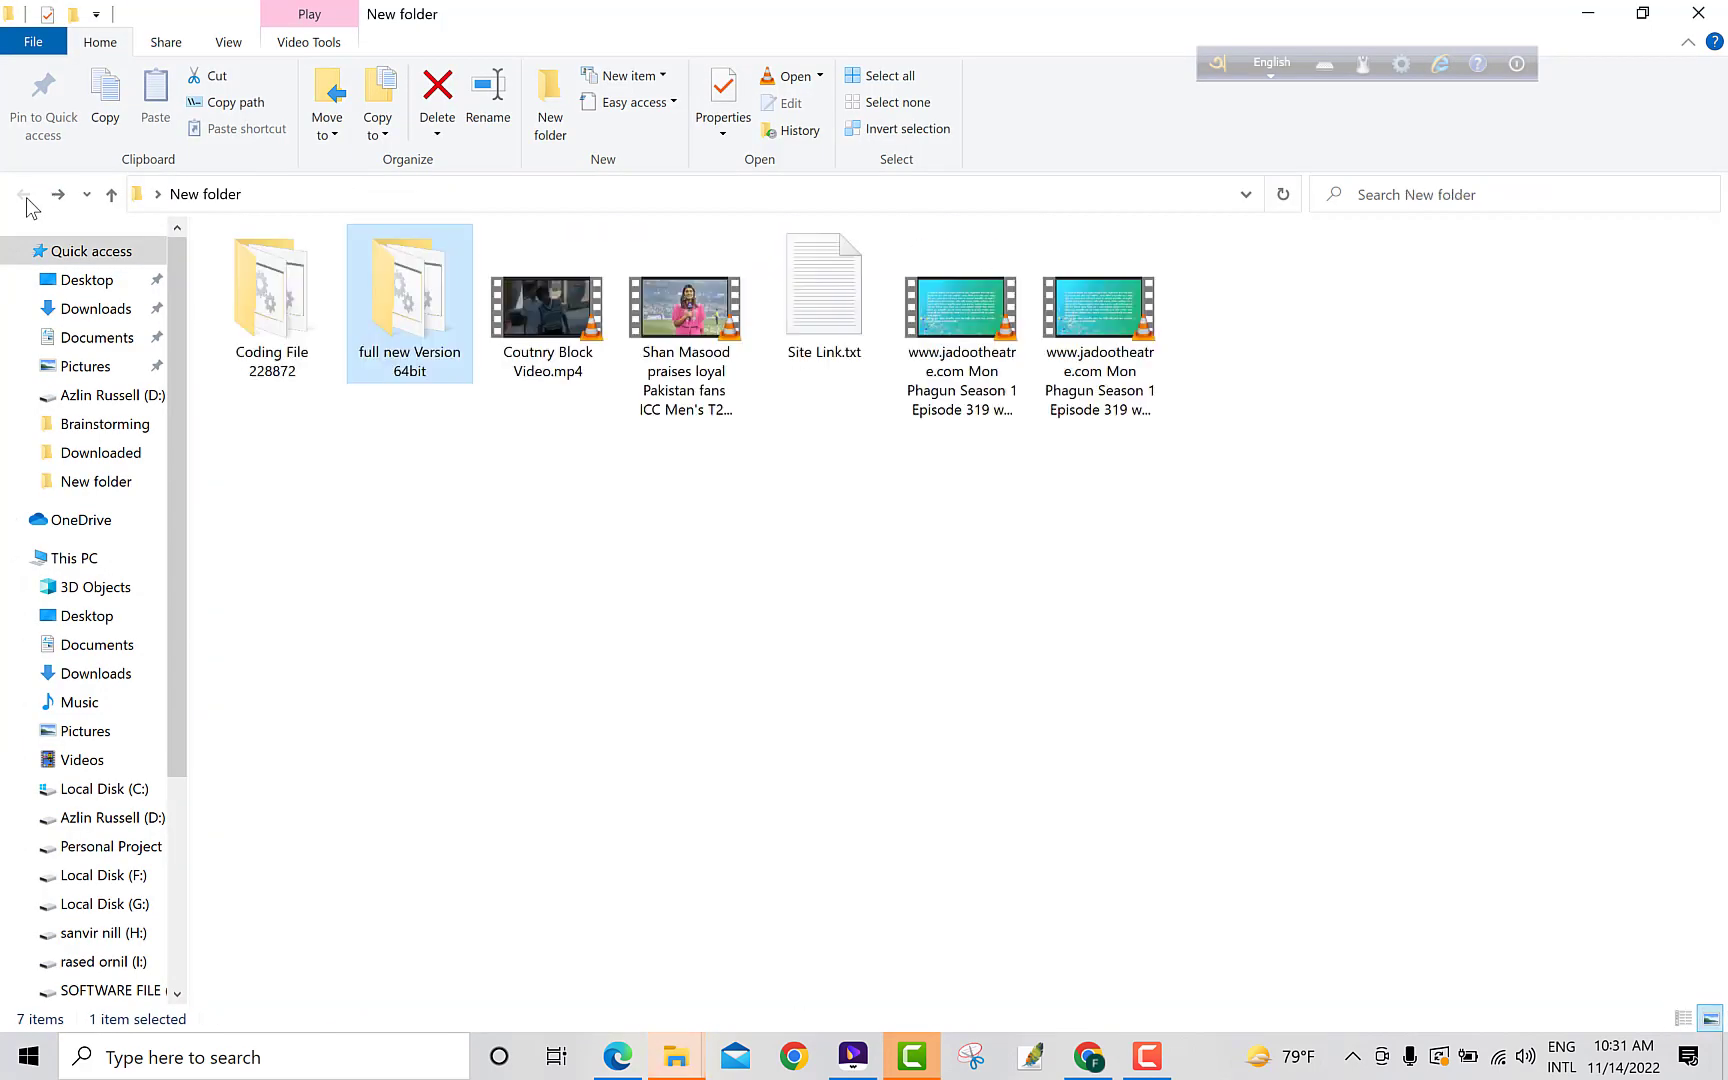
left_click(271, 482)
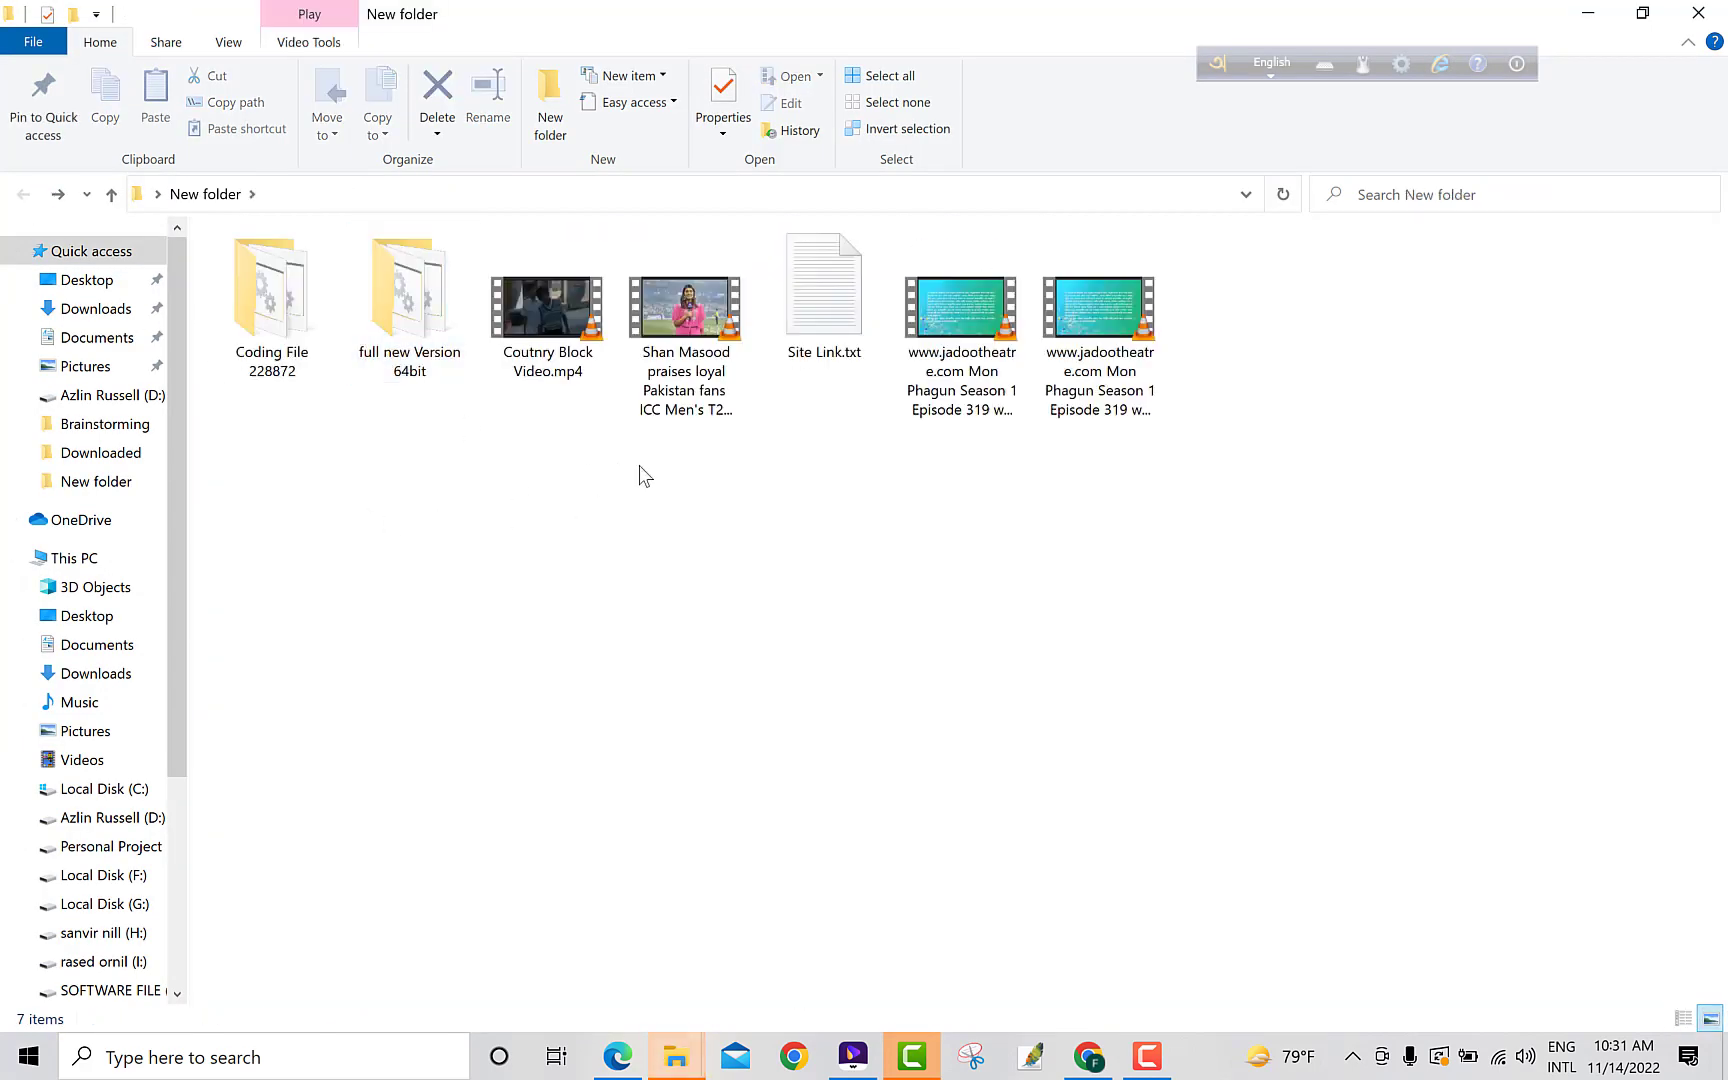
left_click_drag(234, 431, 485, 592)
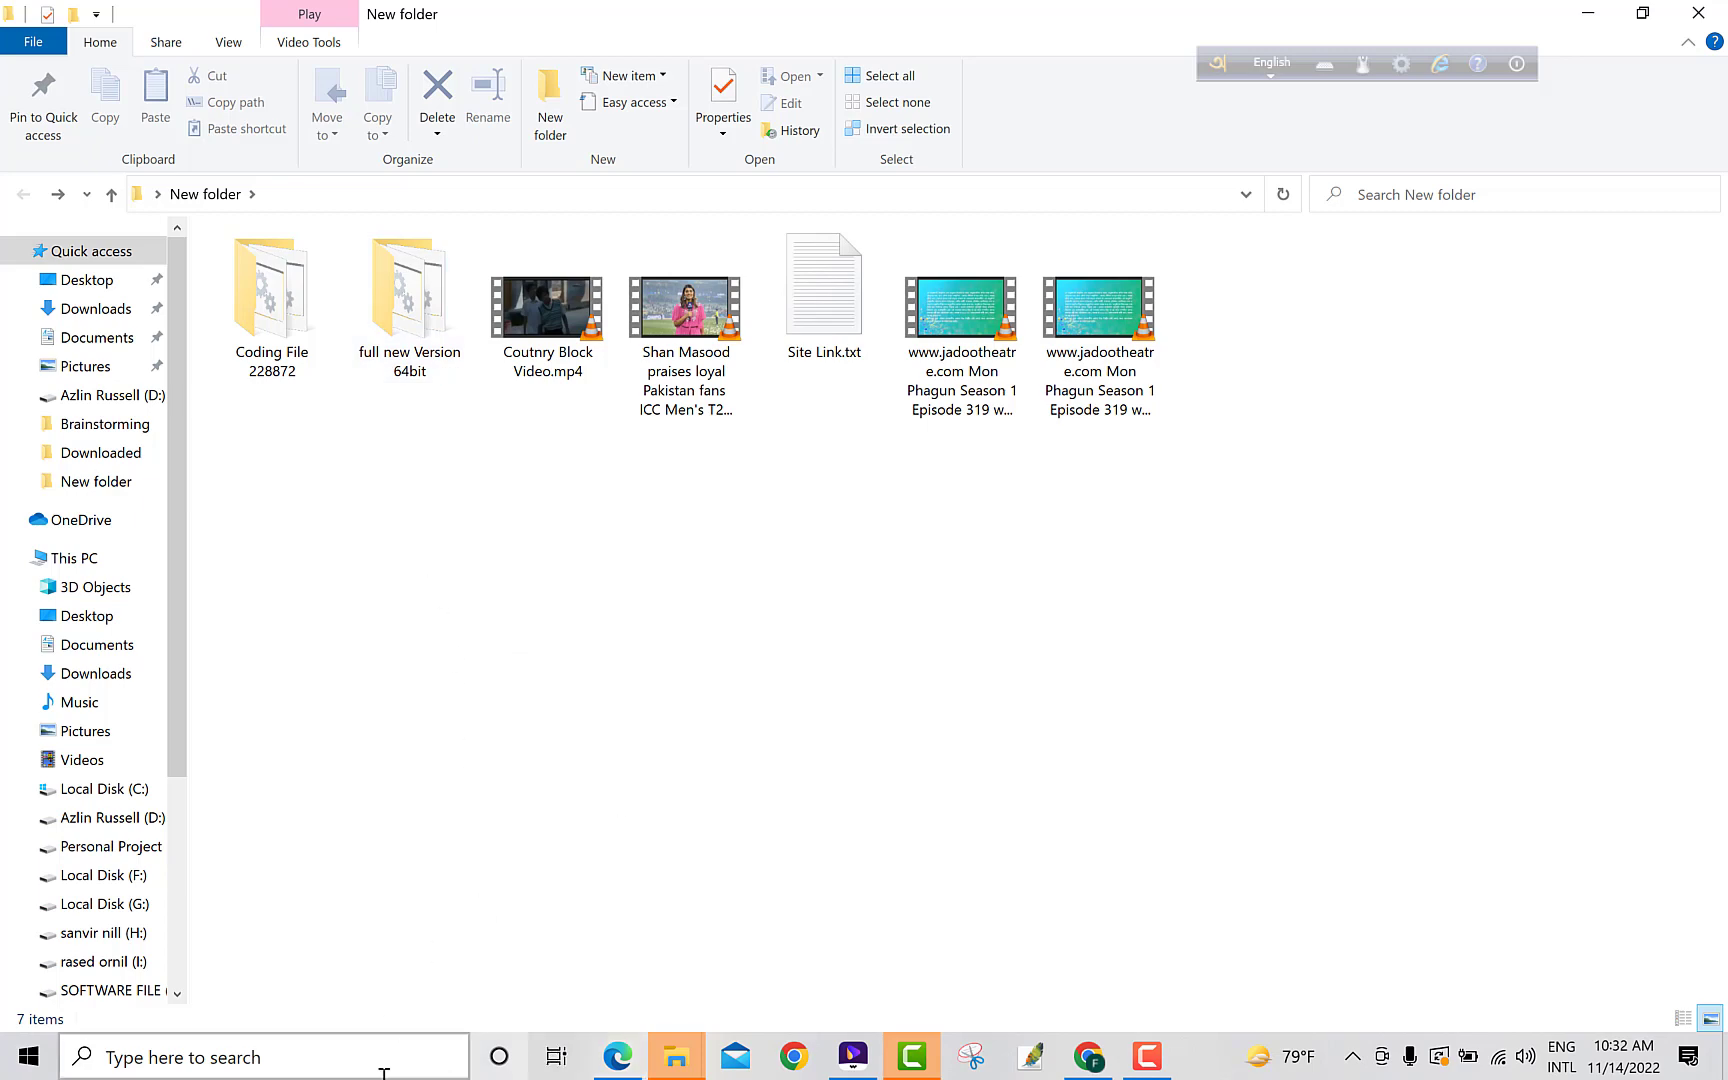
Switch to YouTube Studio in Chrome and examine the published videos' views and dates, comparing the Anjaan video's date with today's calendar.
left_click(1090, 1057)
left_click(330, 22)
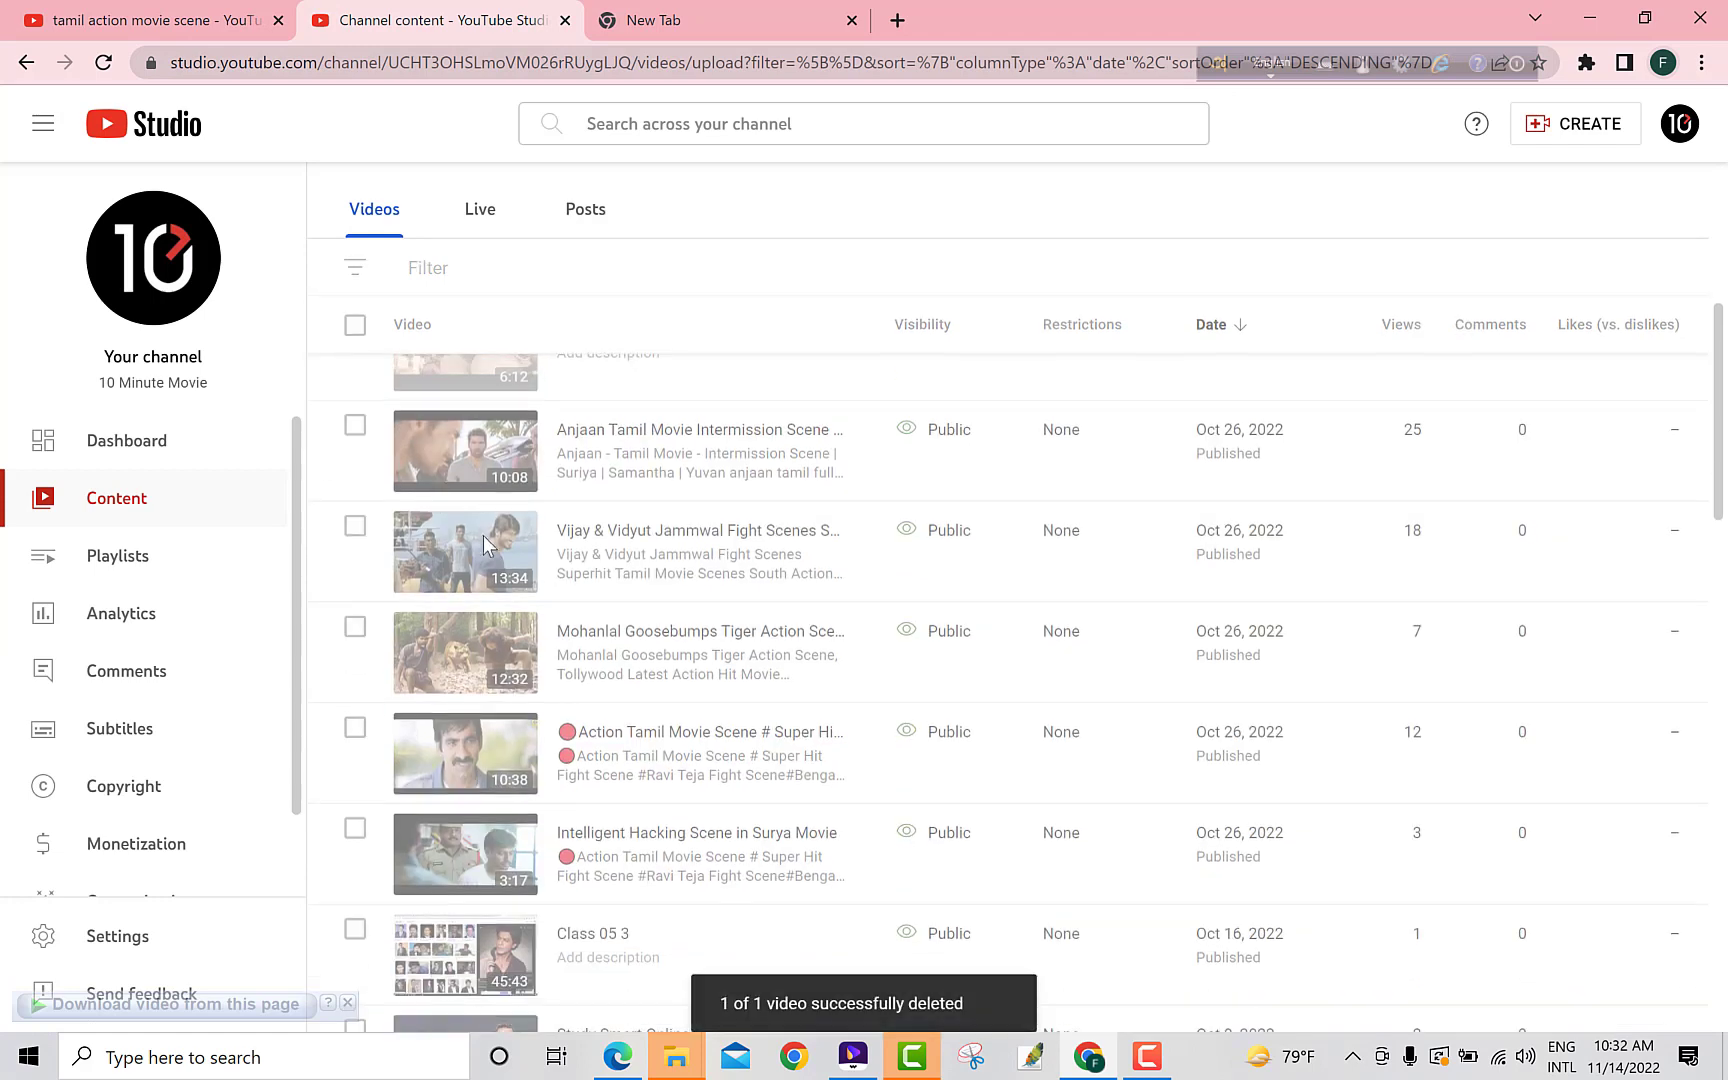
scroll(601, 568, "up", 3)
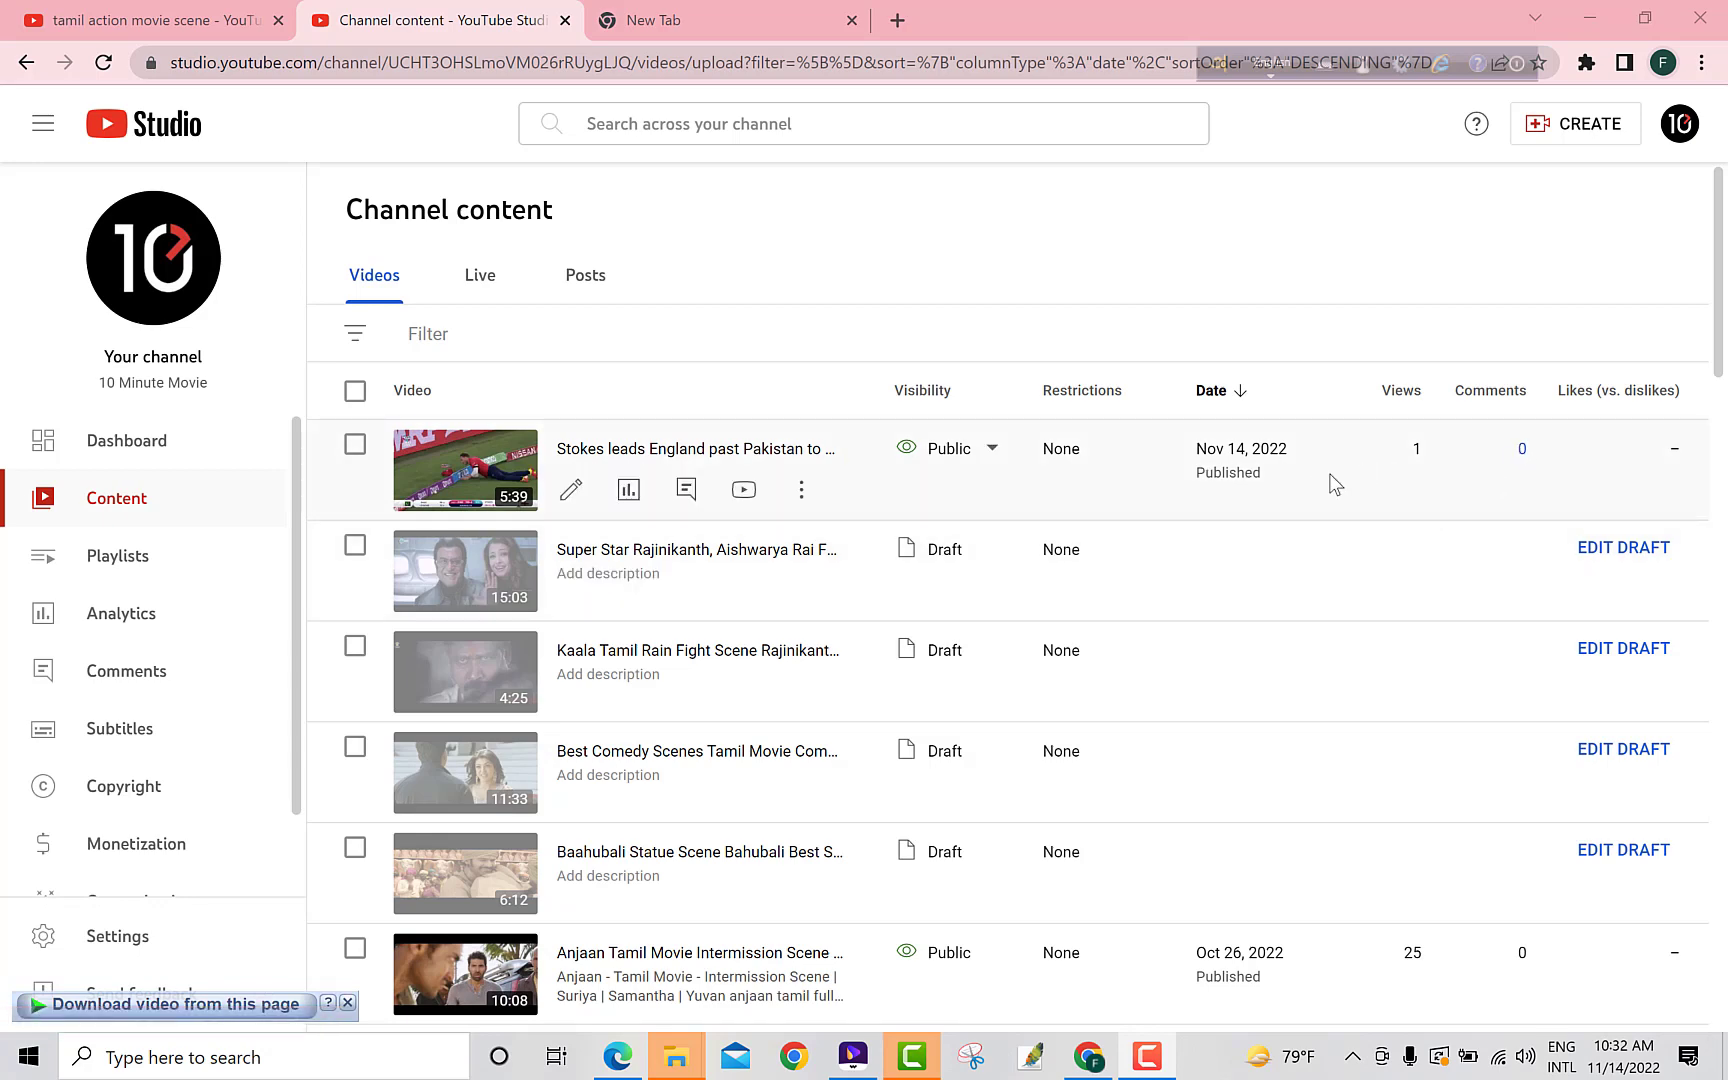
scroll(914, 892, "down", 3)
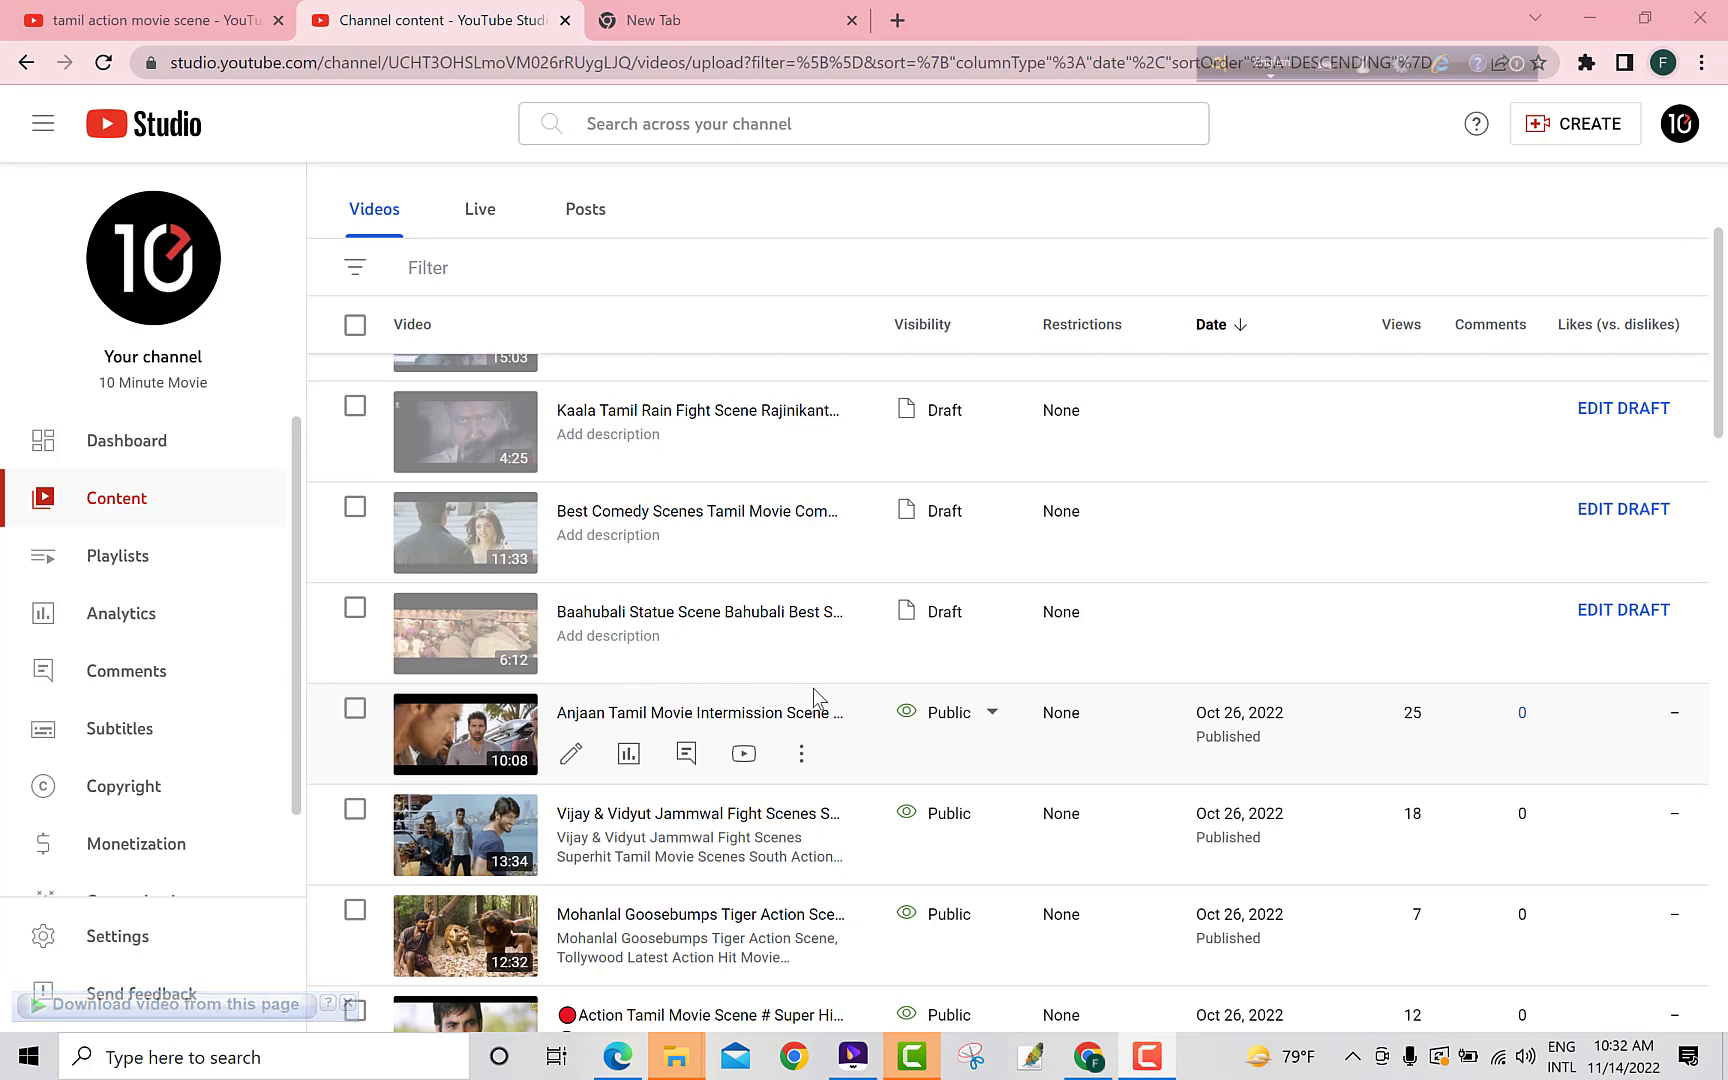
scroll(813, 688, "down", 3)
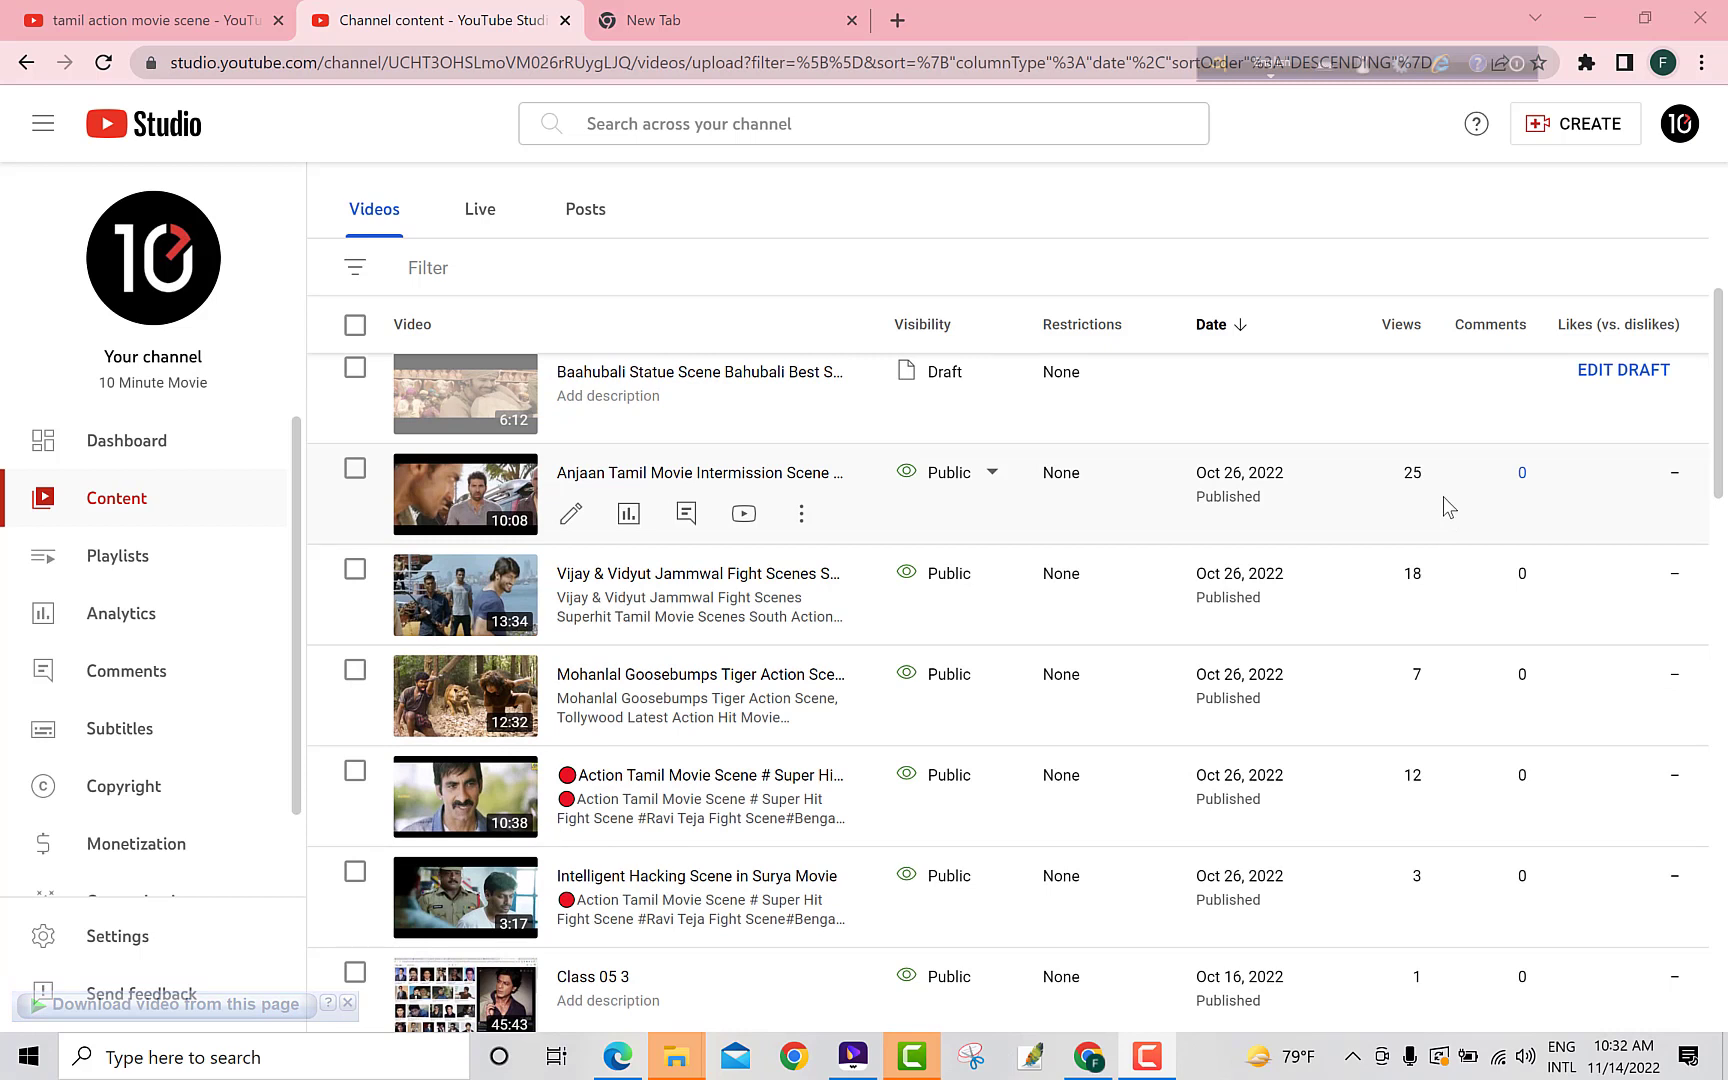
double_click(1412, 473)
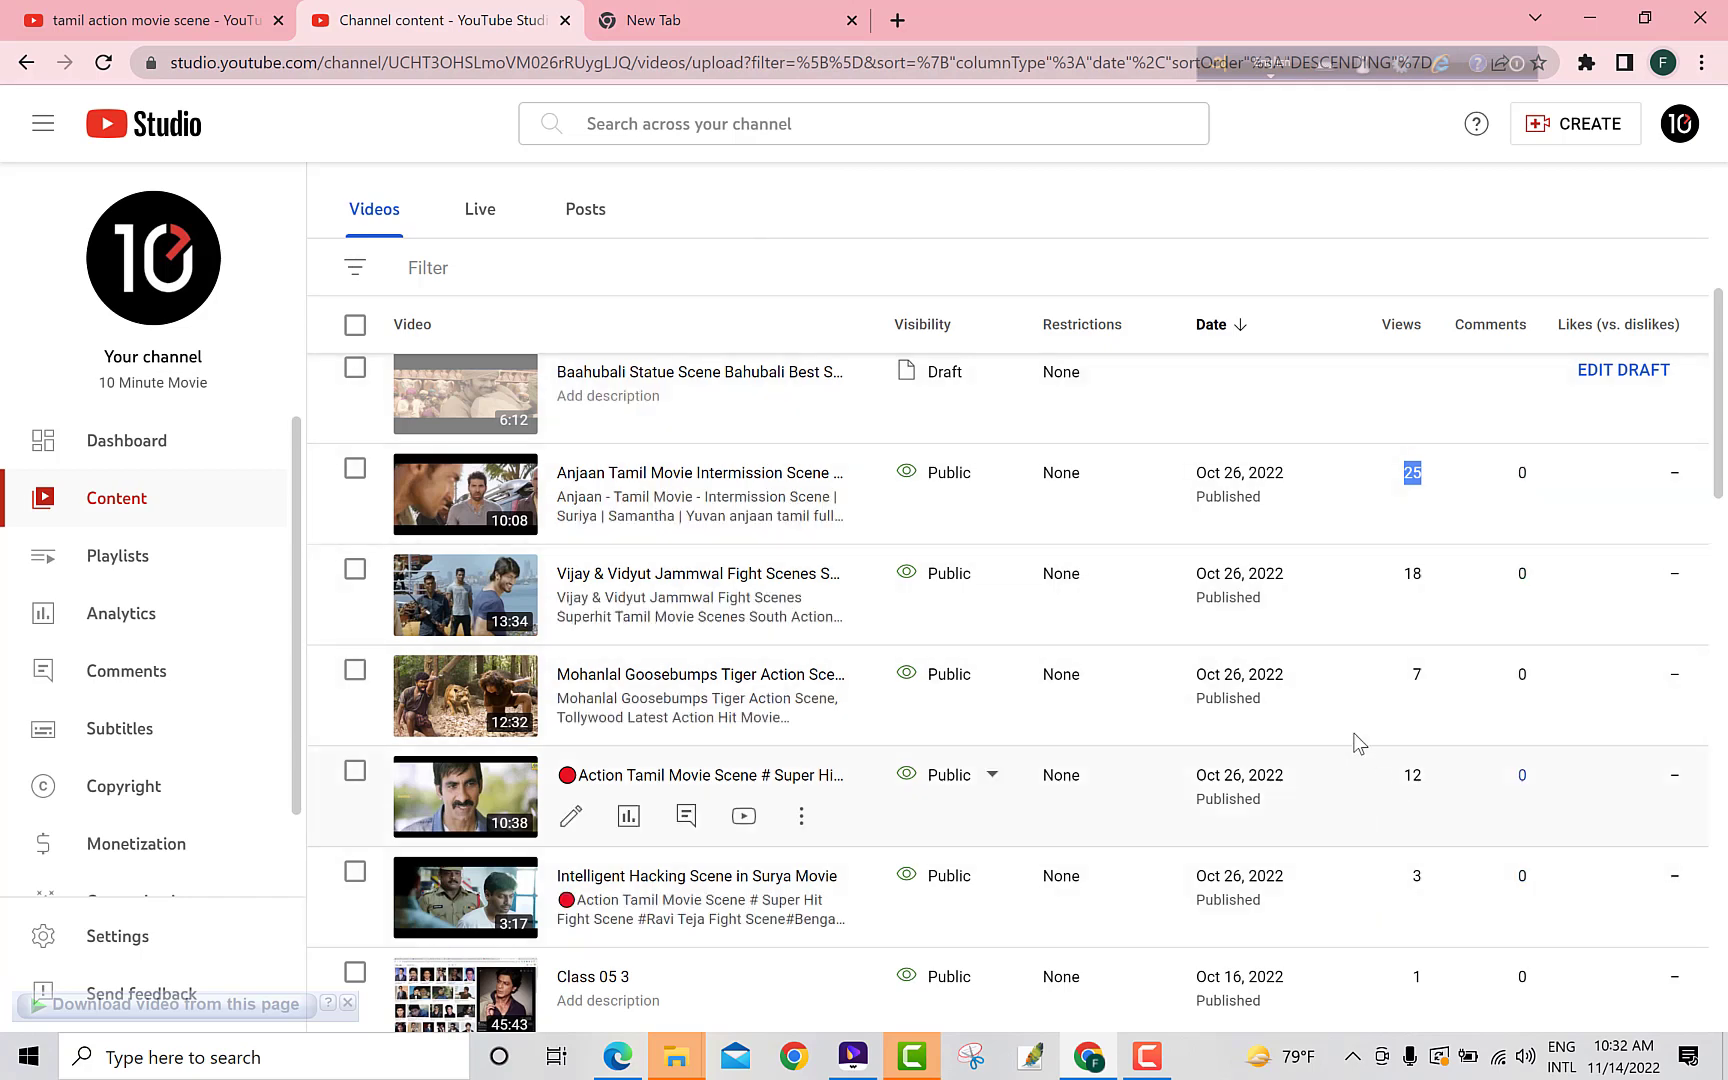
left_click_drag(1226, 479, 1243, 479)
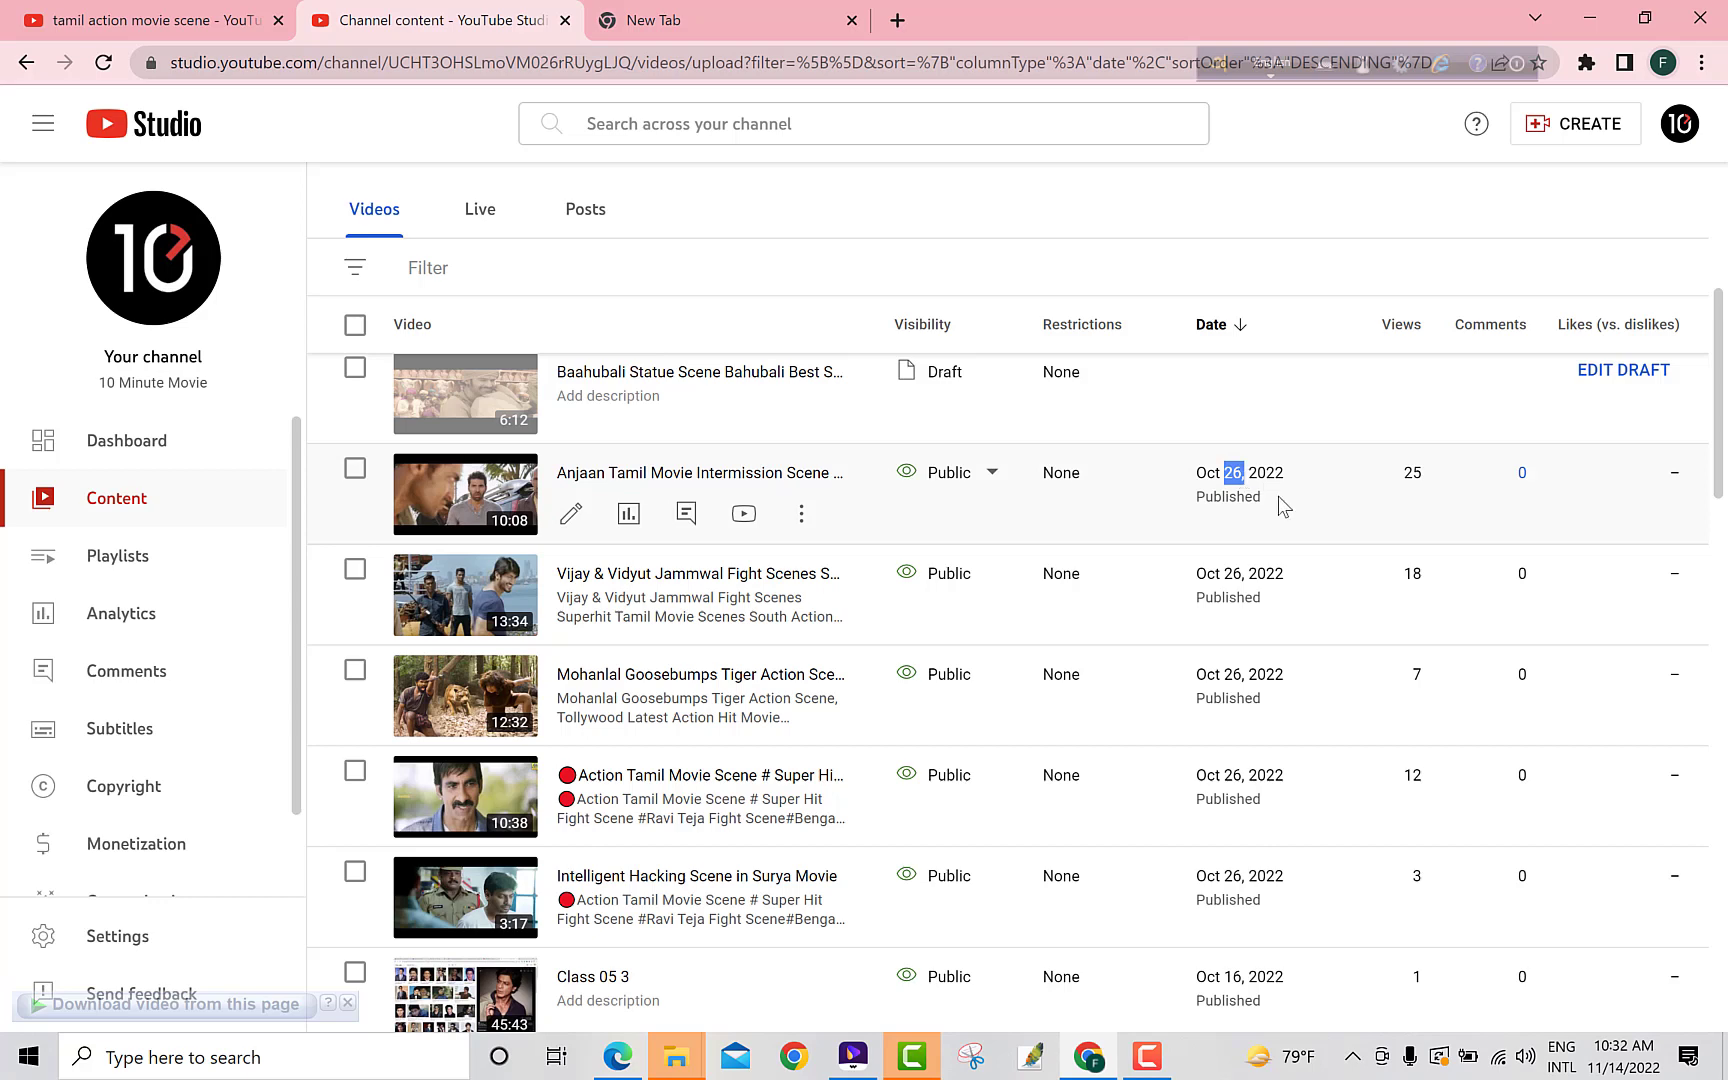
left_click(1625, 1056)
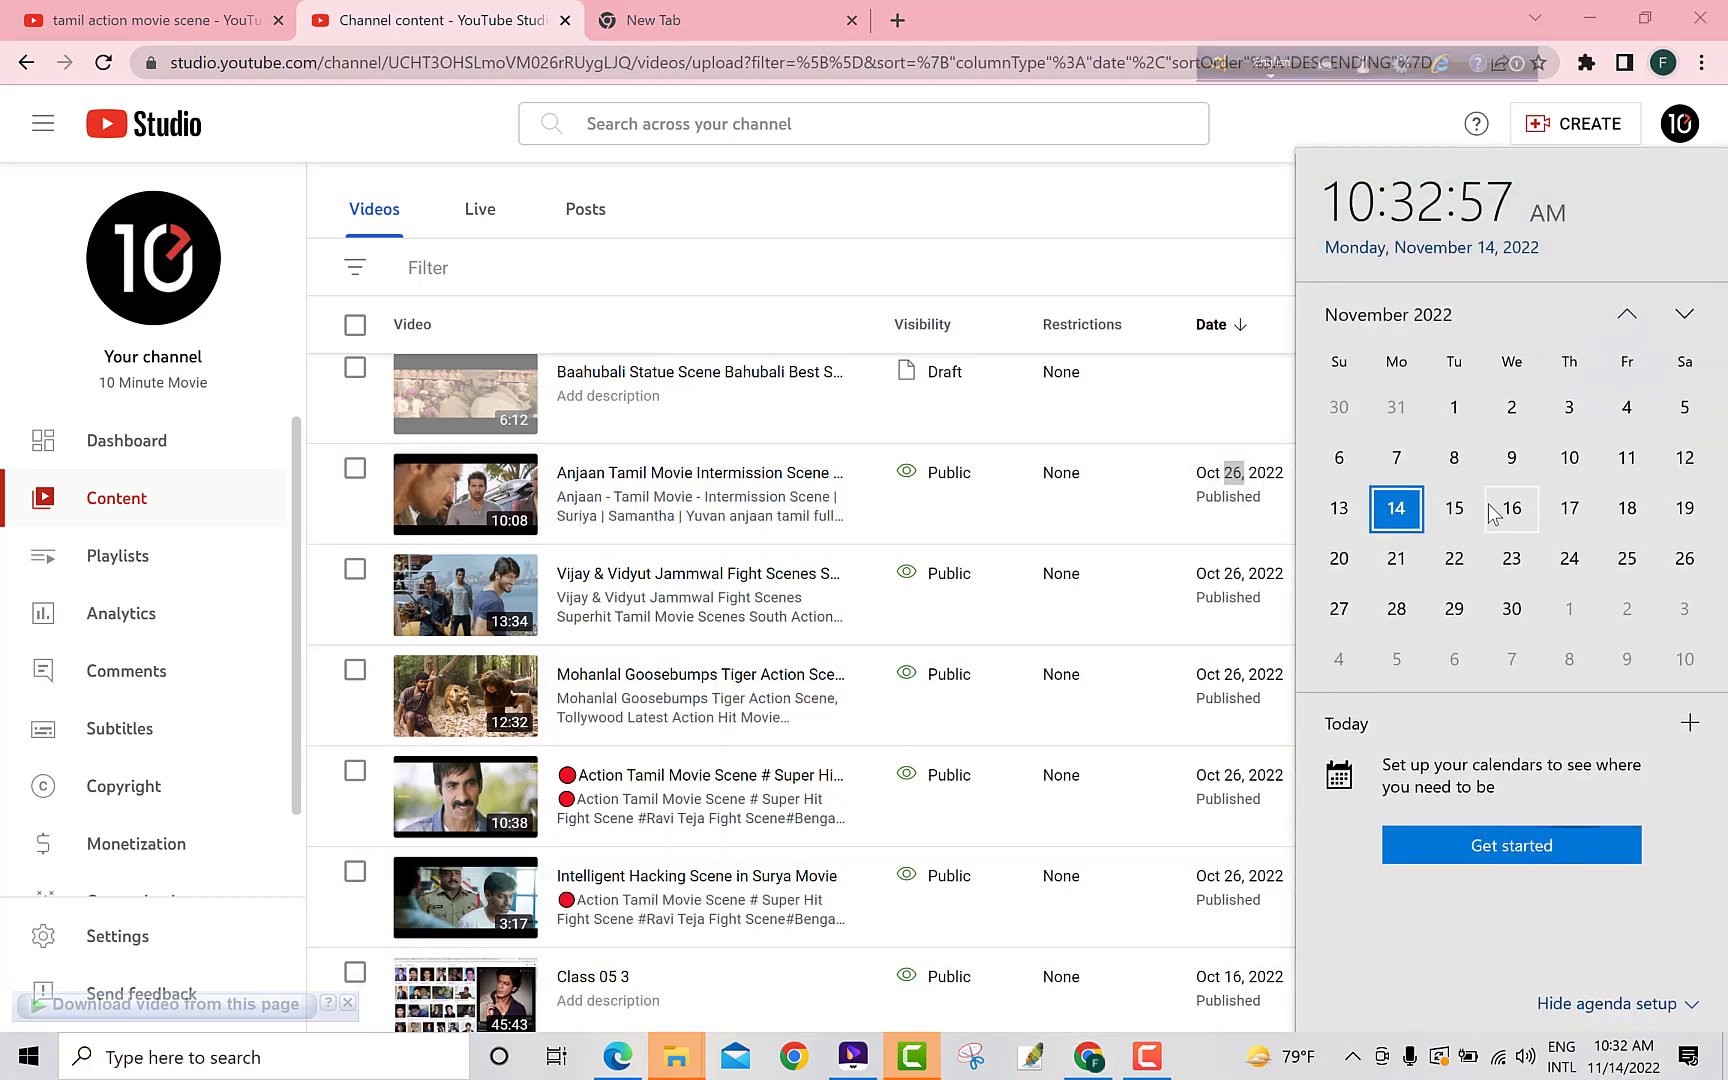
left_click(995, 240)
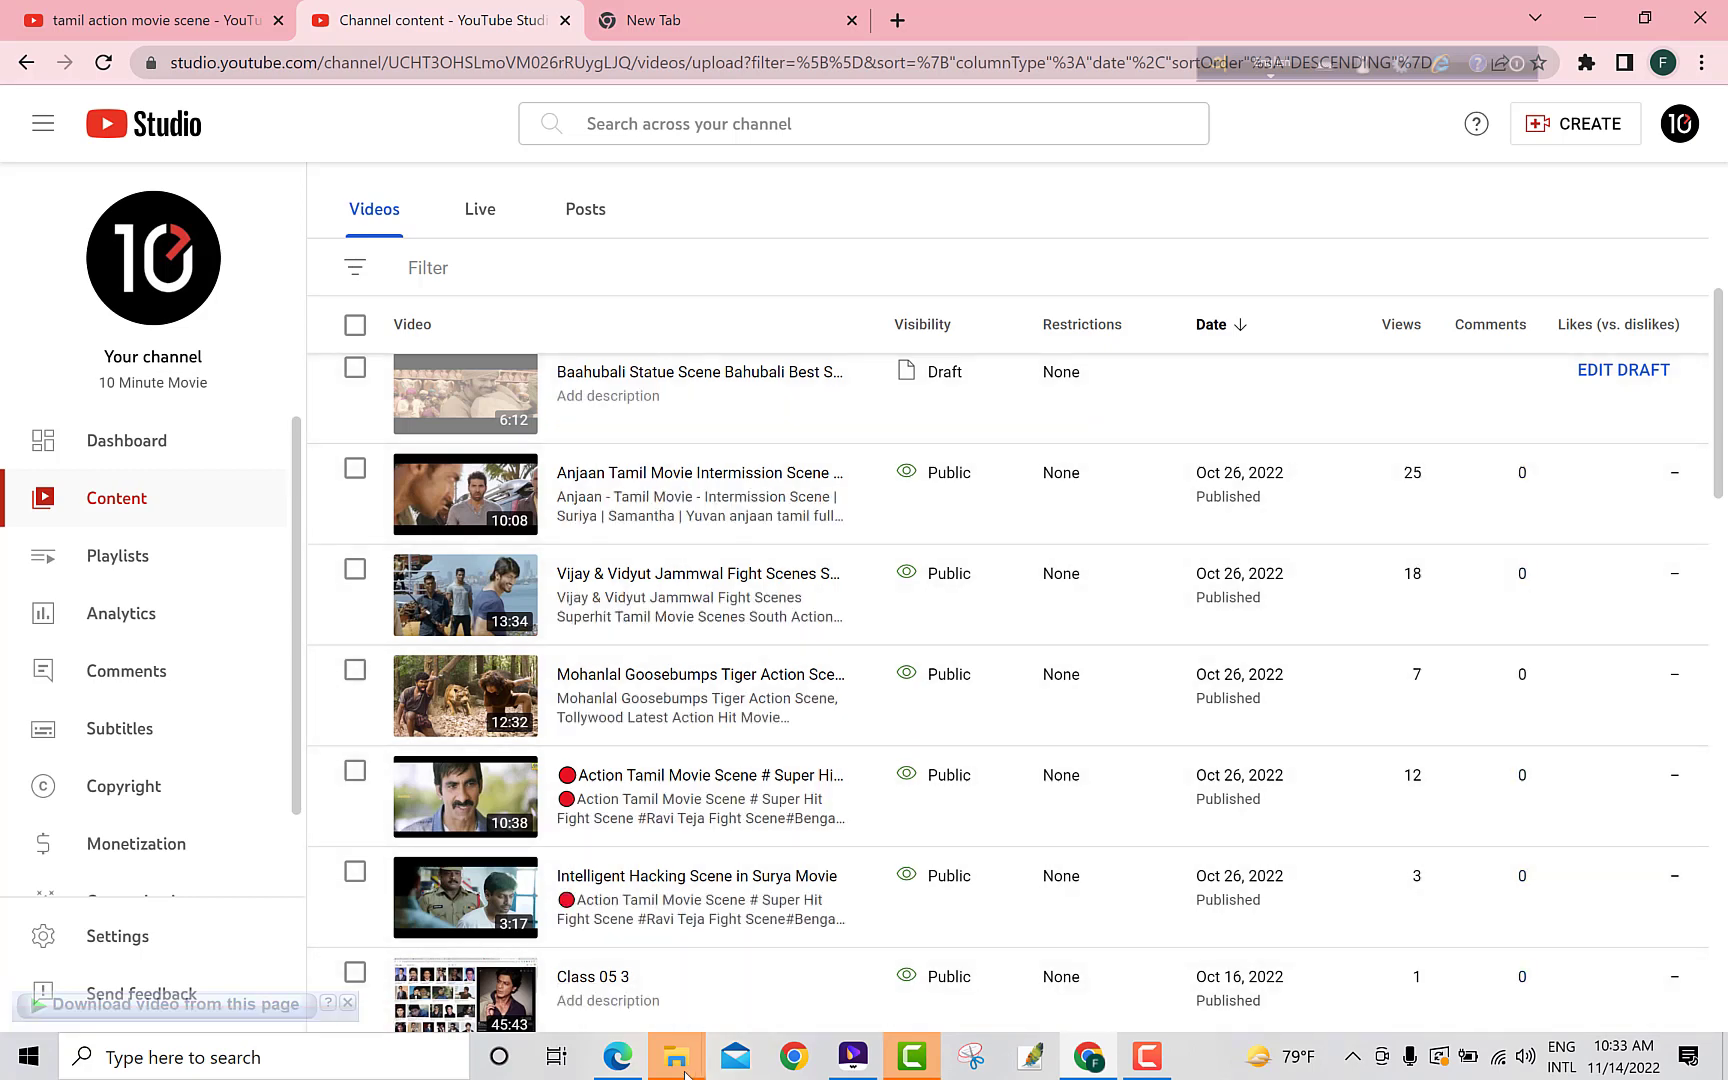
Bring up one of the Downloaded folder windows in File Explorer and close it.
mouse_move(680, 1072)
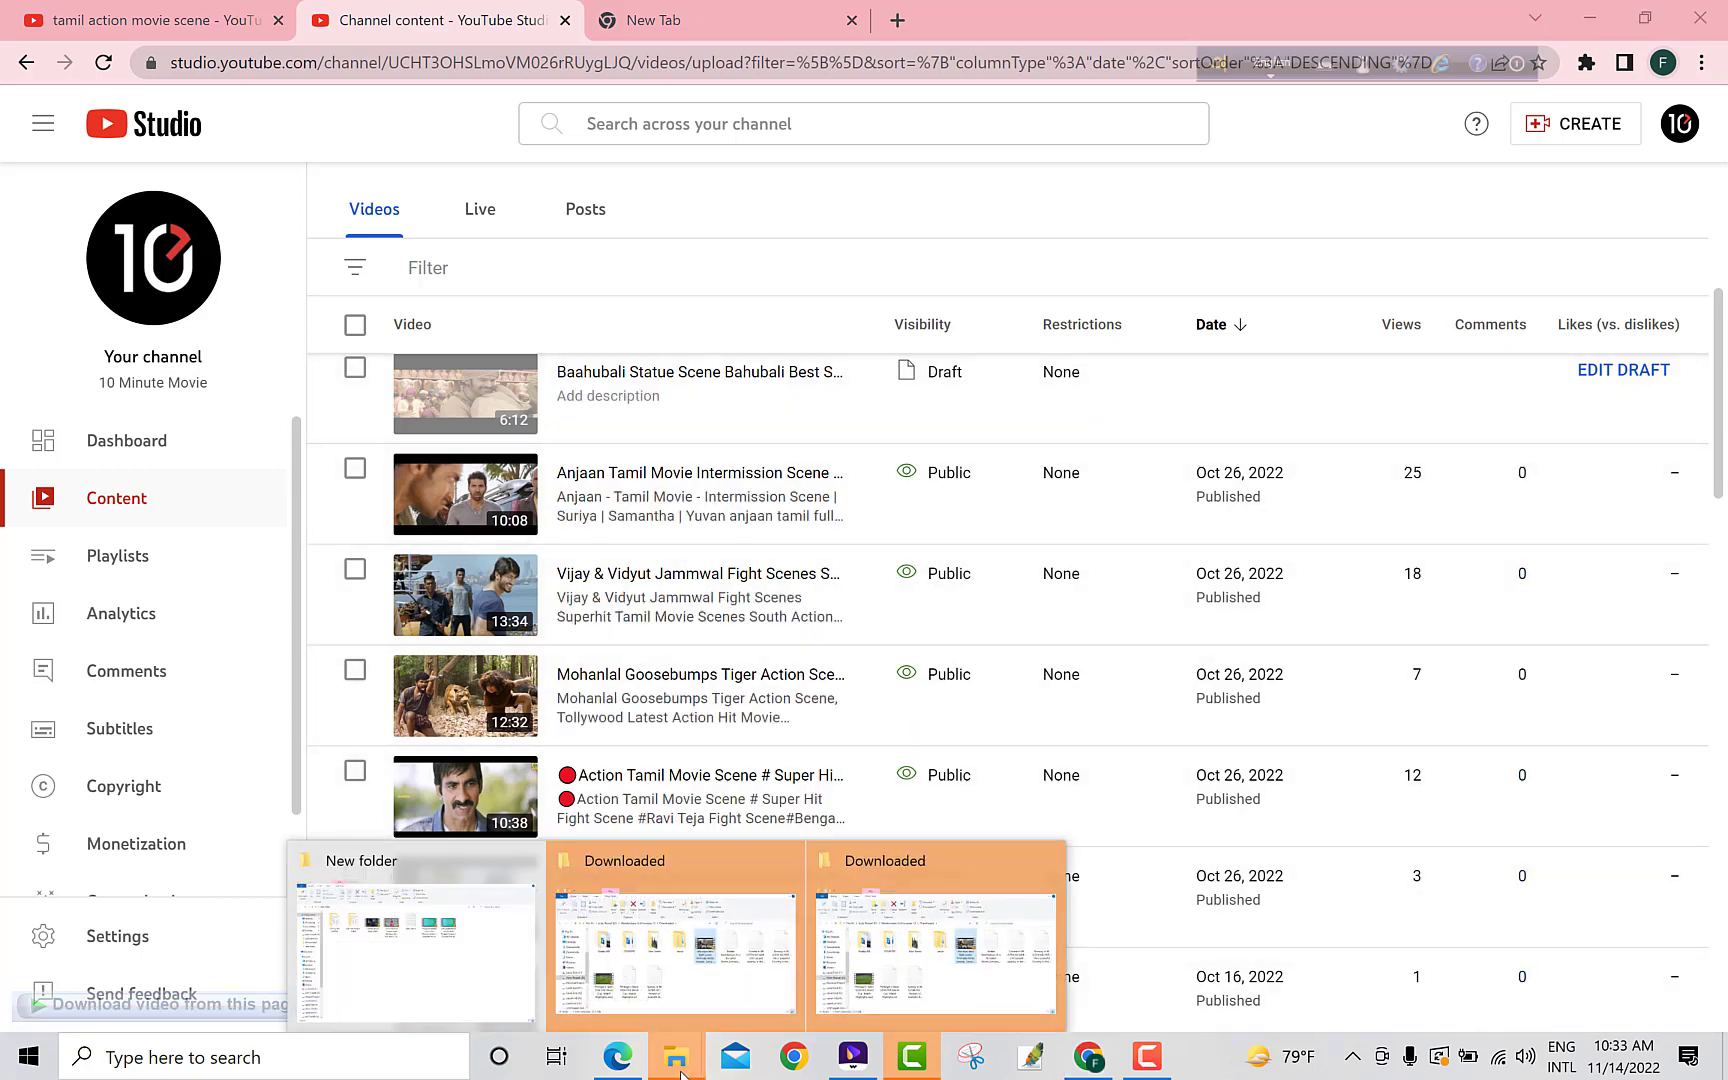
left_click(676, 935)
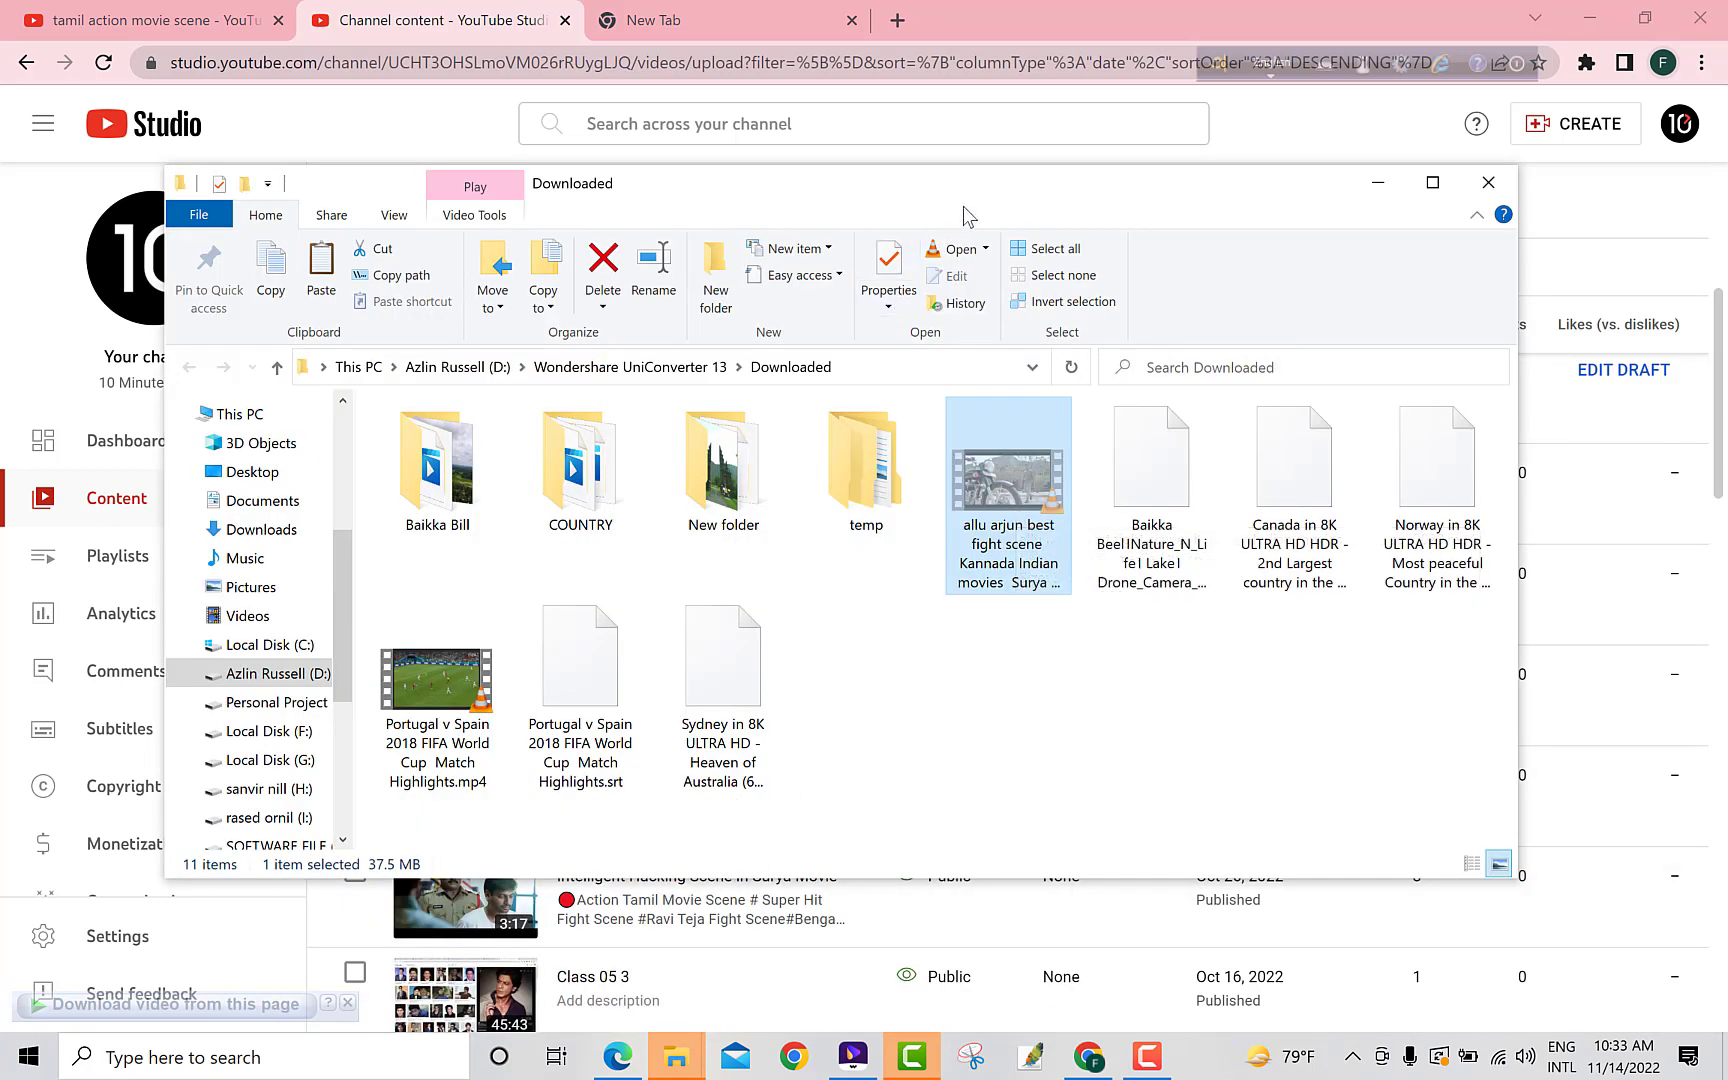
left_click_drag(1084, 205, 553, 399)
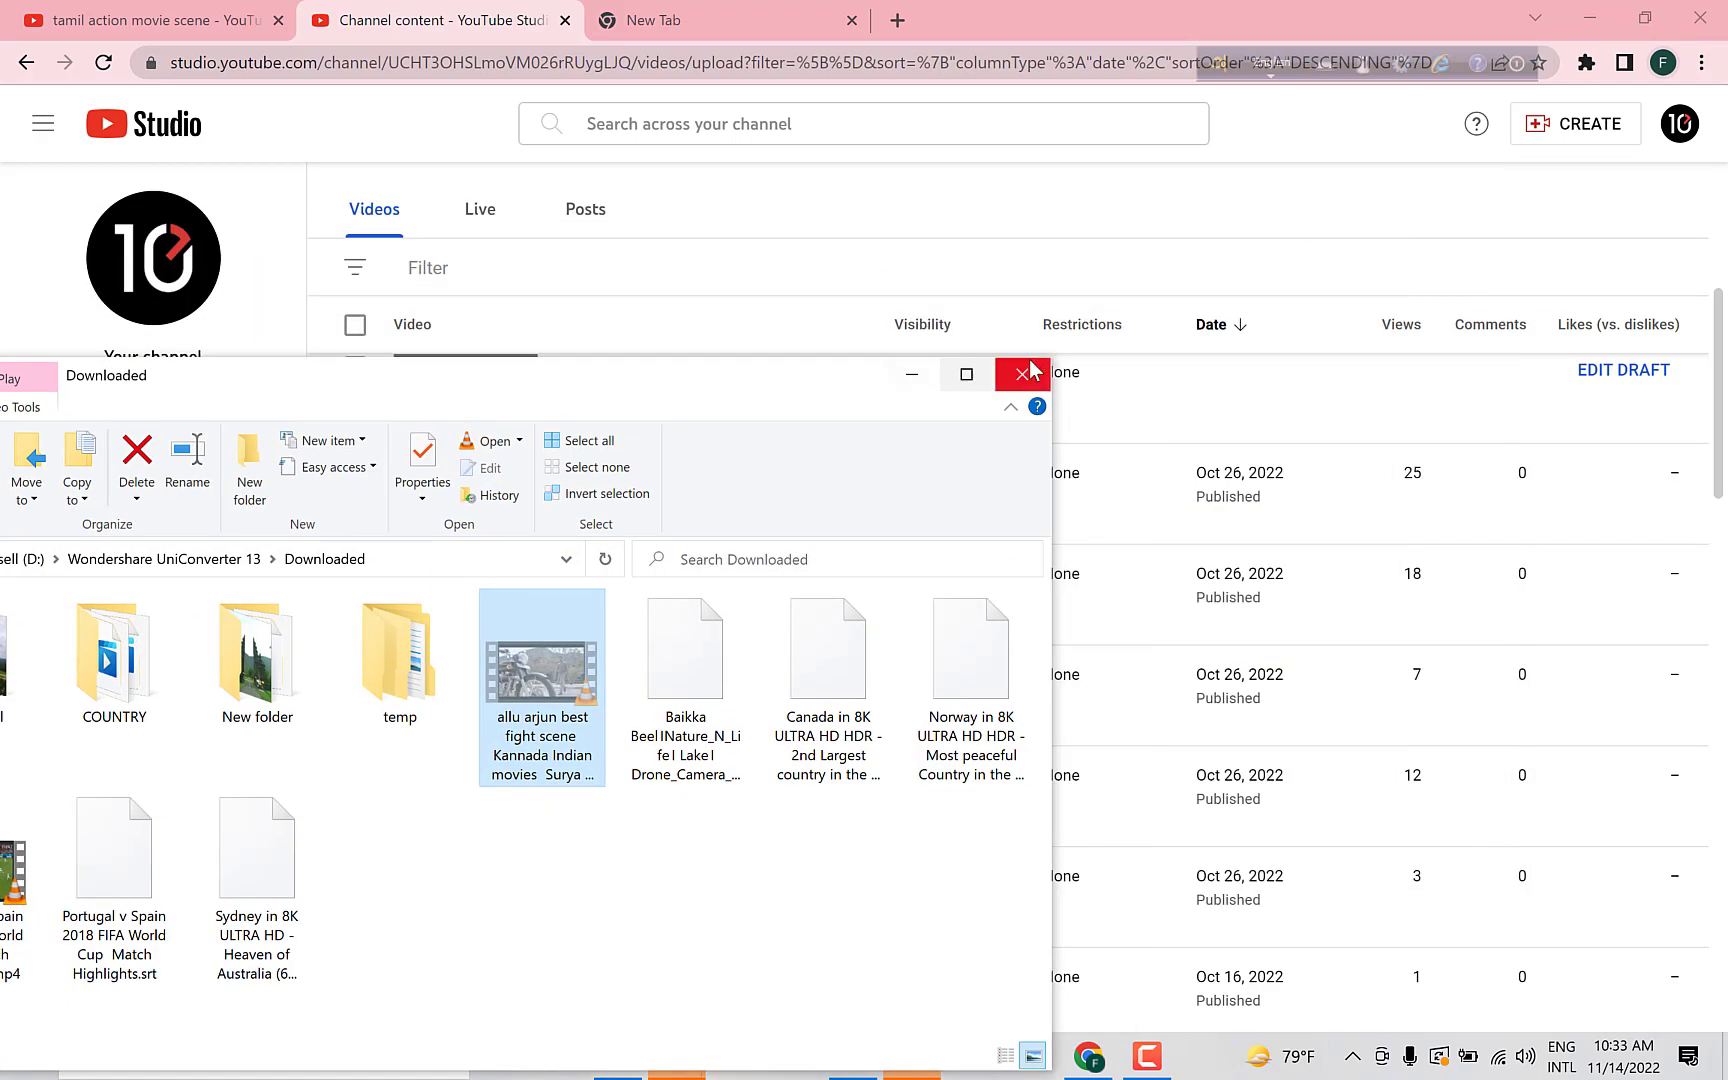
left_click(1022, 373)
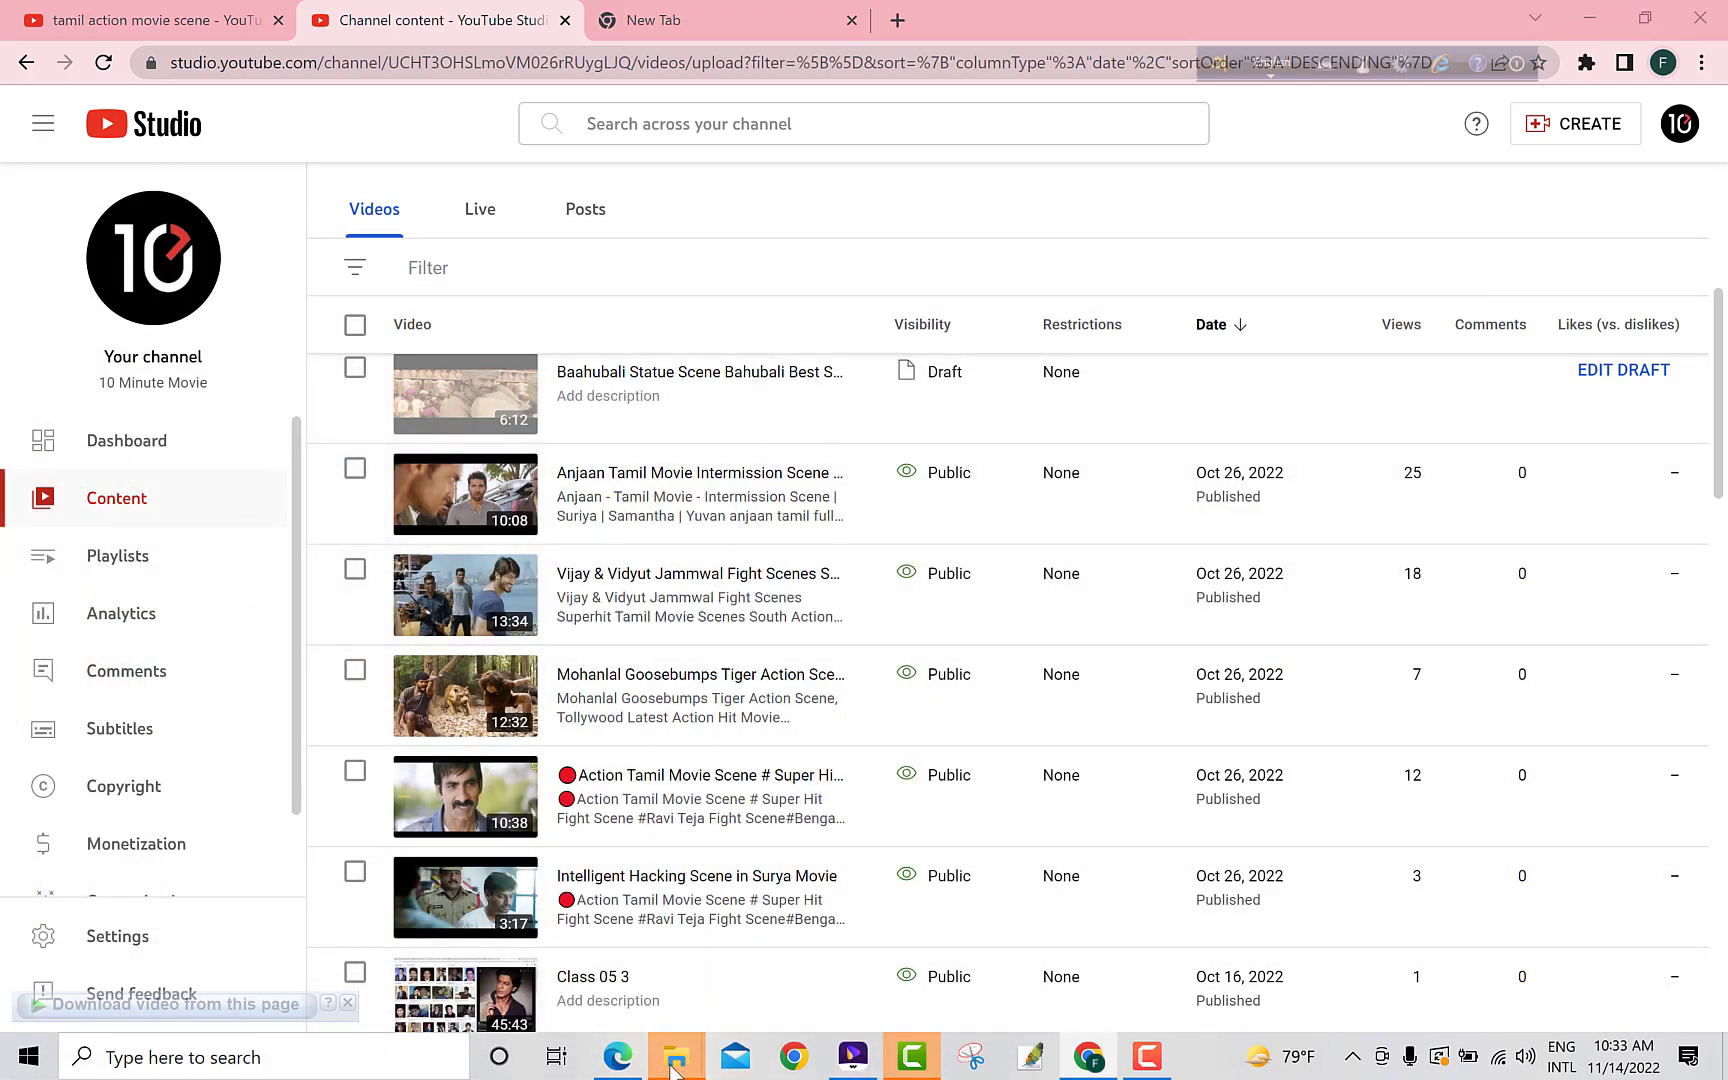
Switch to the New folder window and open the _input folder inside full new Version 64bit.
mouse_move(672, 1068)
left_click(560, 965)
left_click(410, 316)
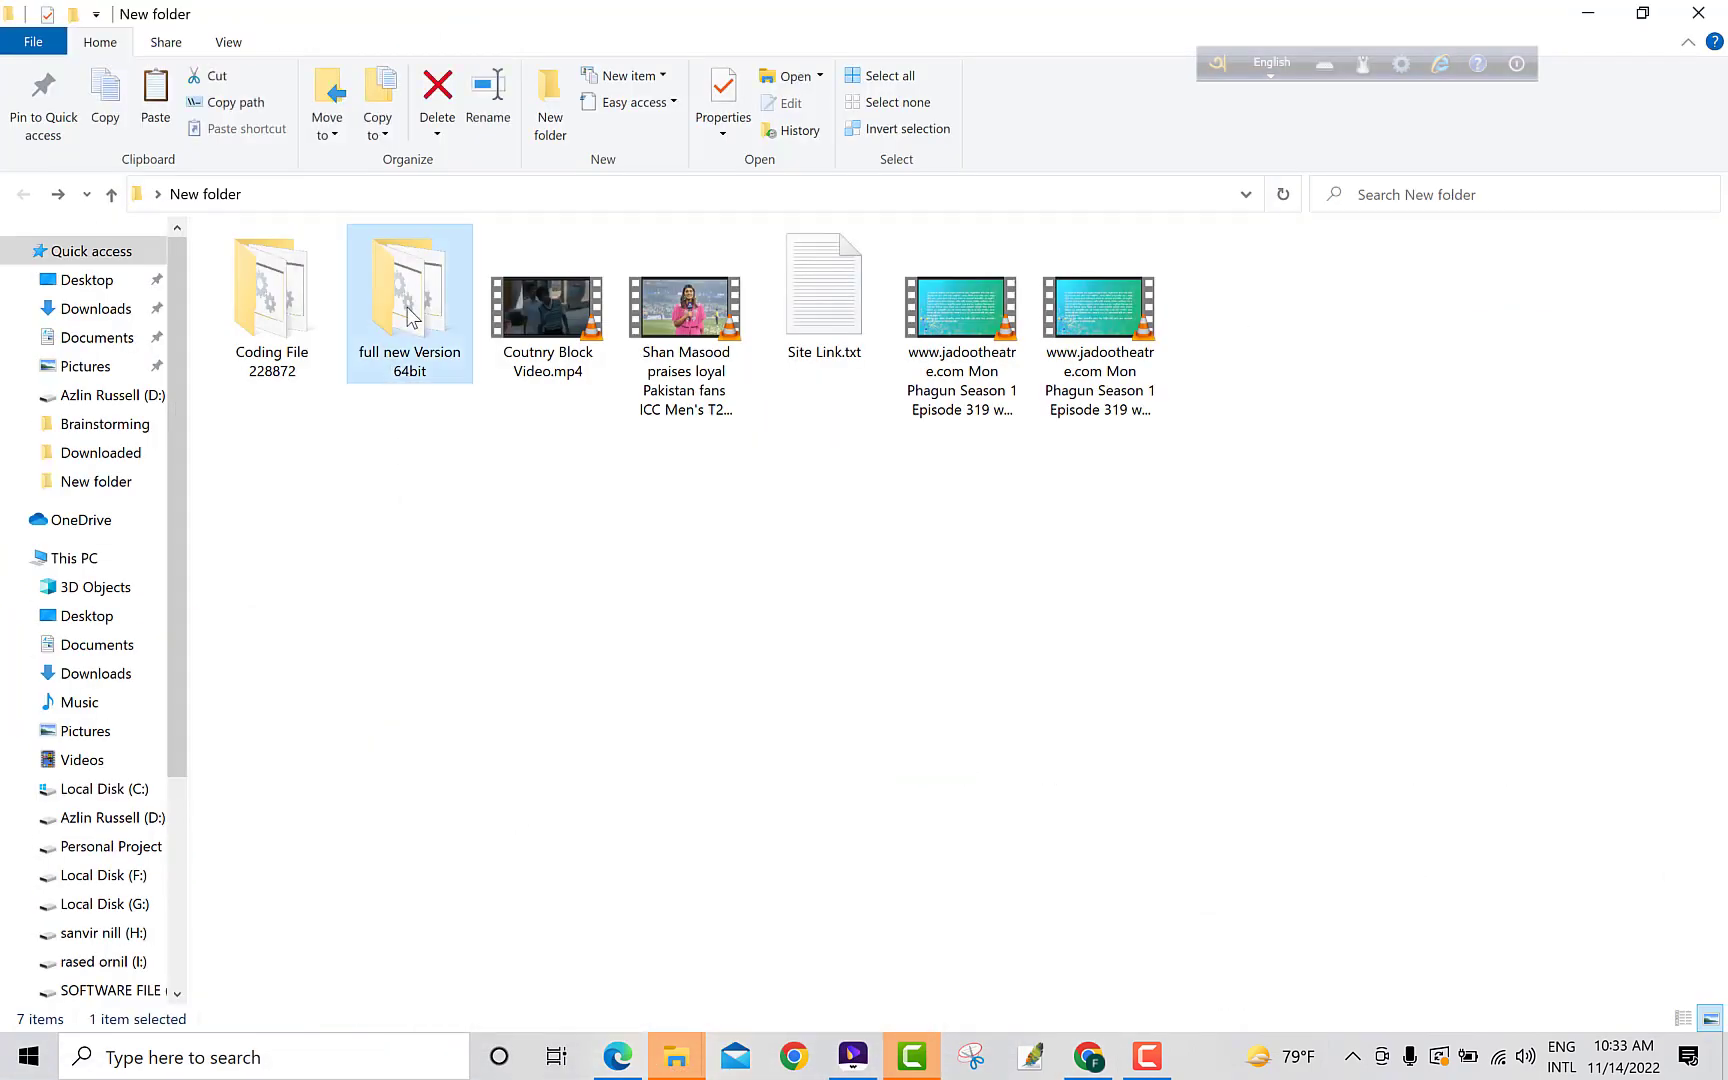
double_click(410, 316)
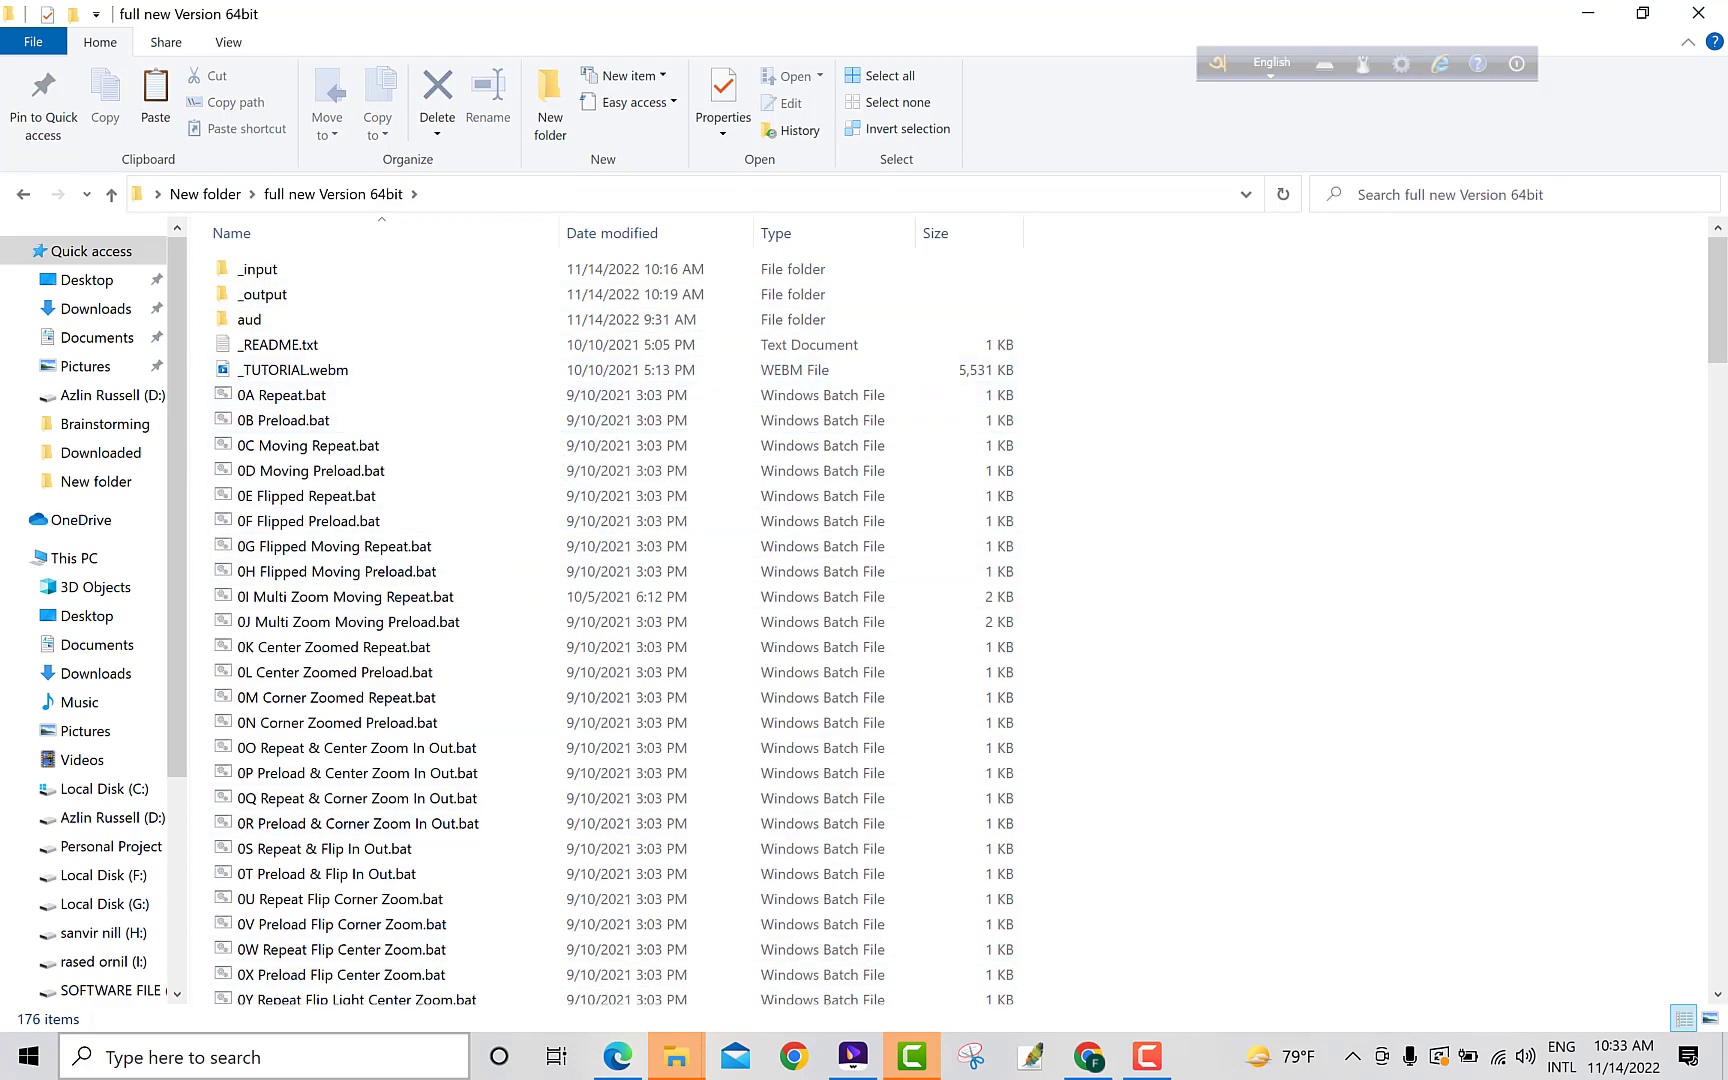
mouse_move(406, 369)
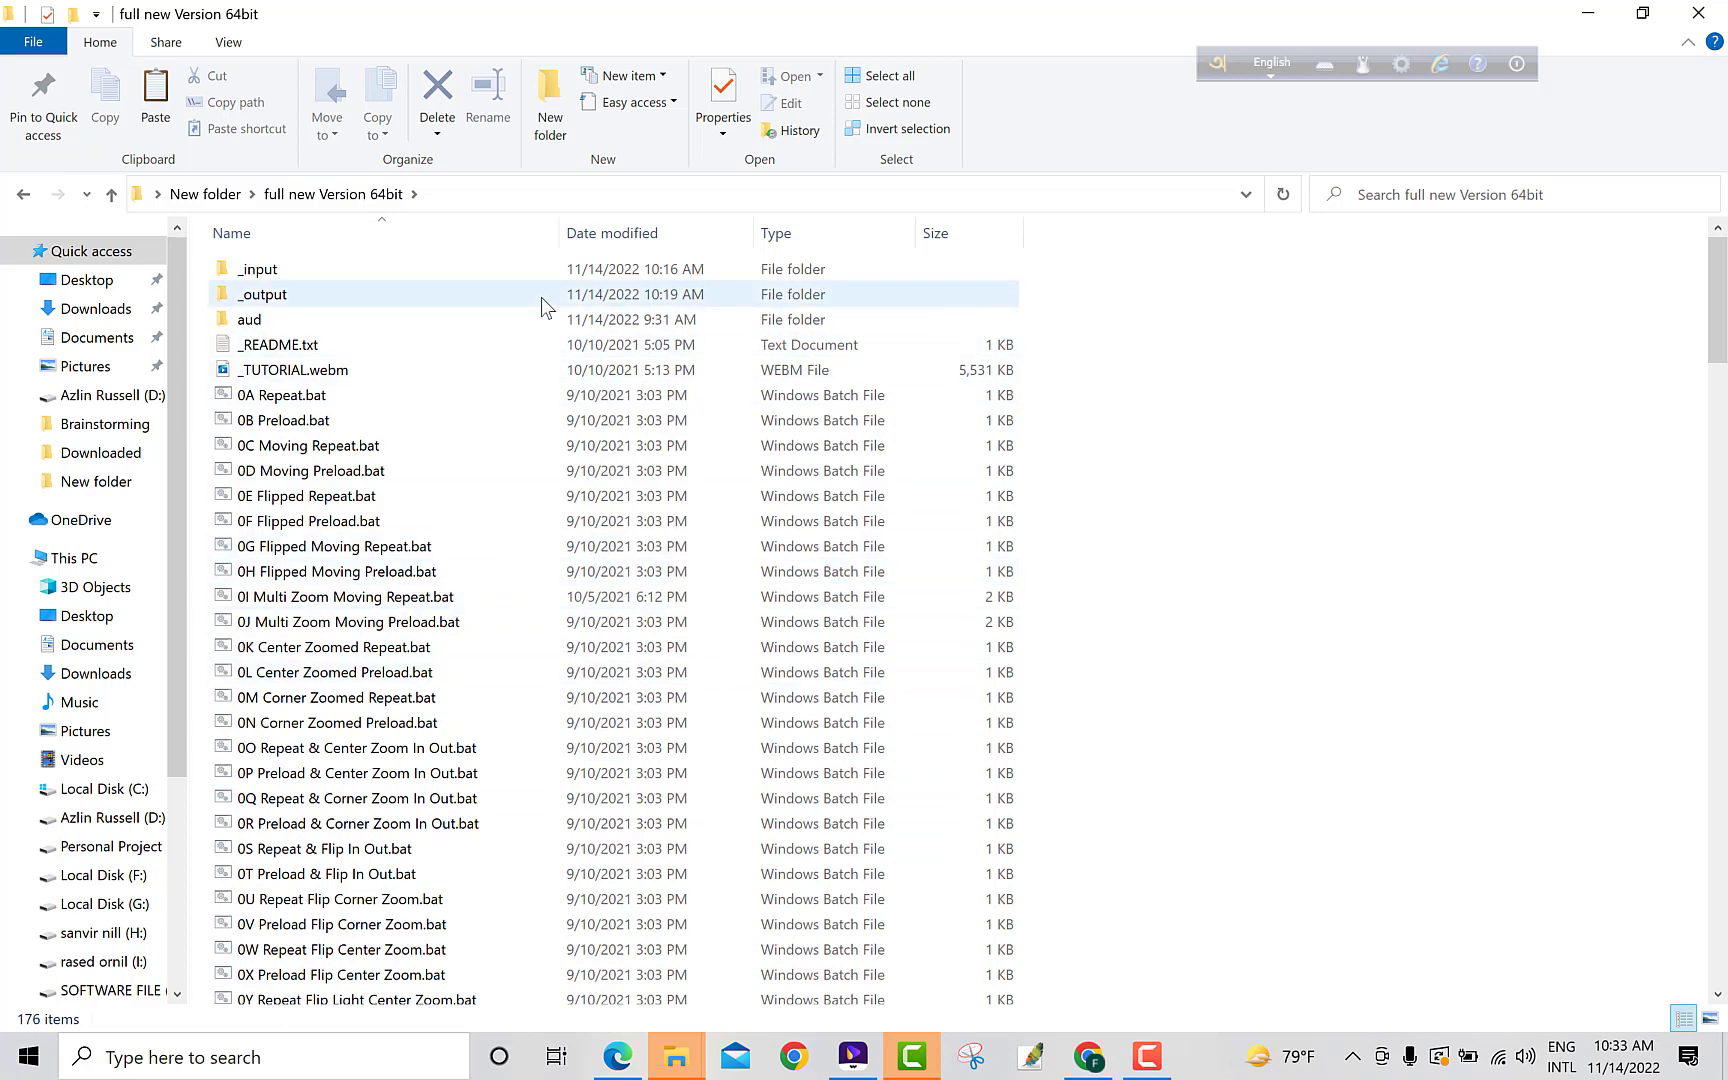
double_click(591, 278)
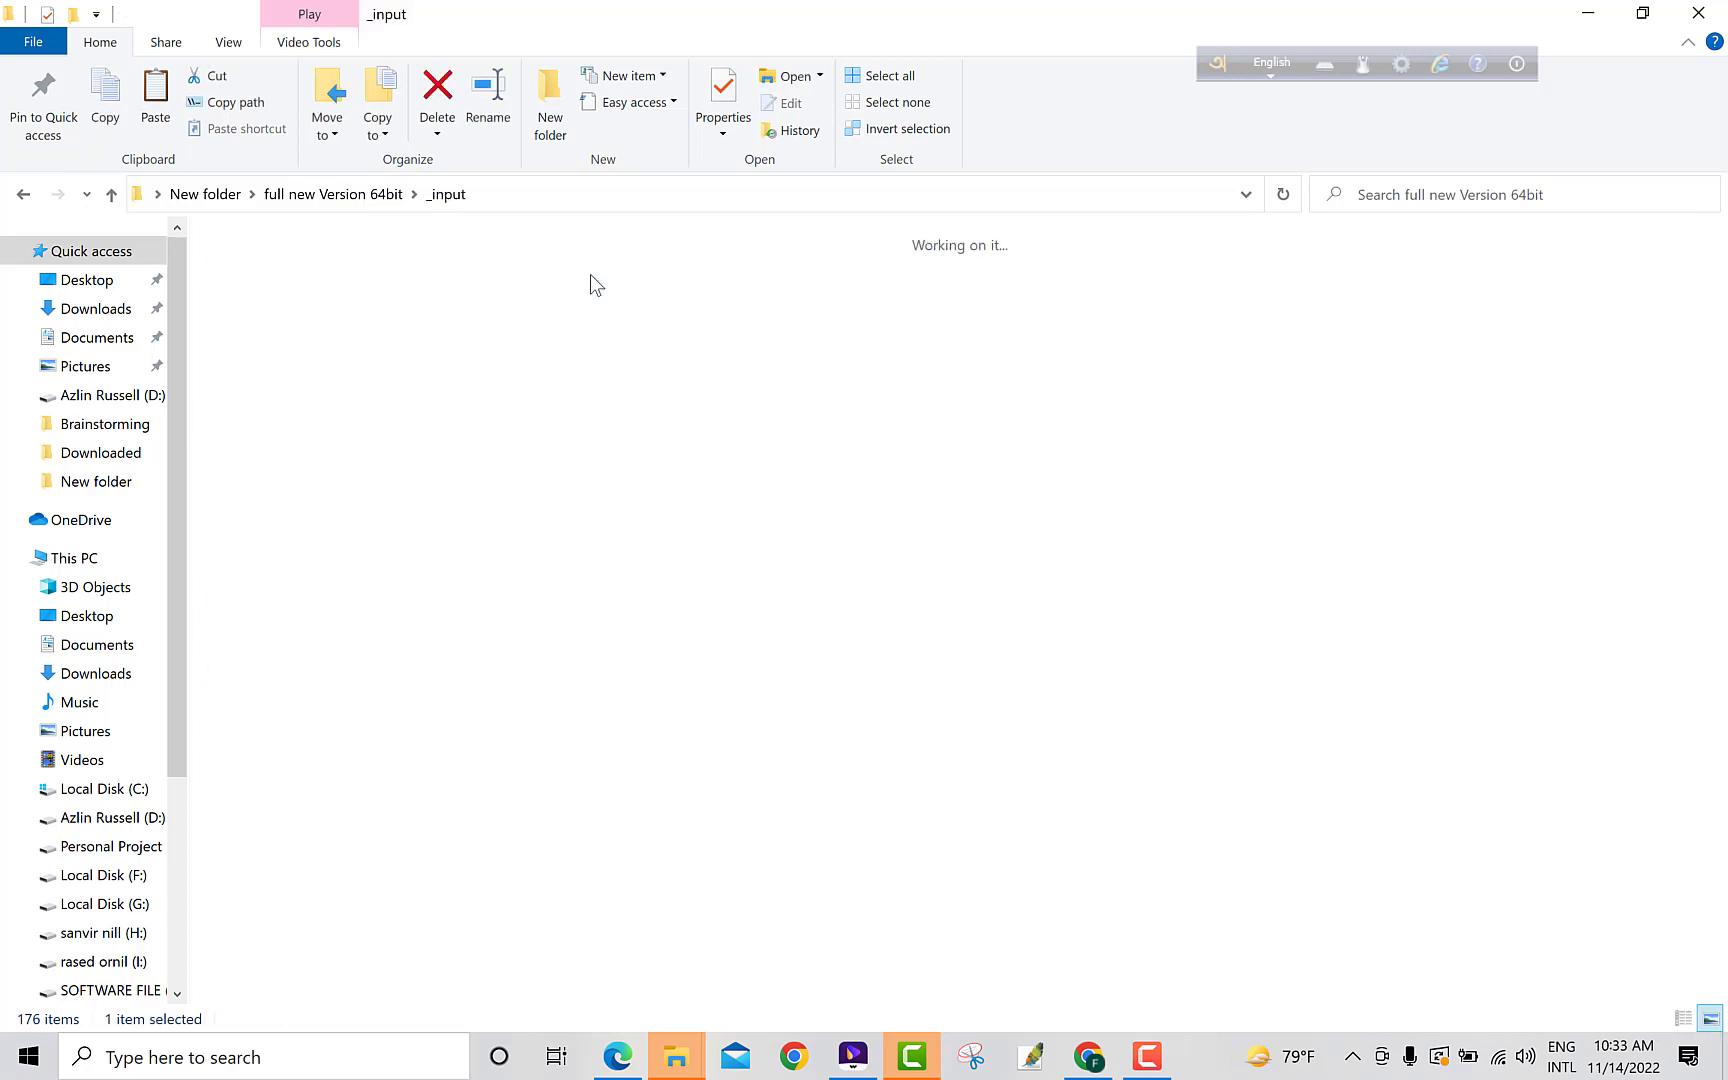
Replace the existing video in _input with the downloaded "allu arjun best fight scene" video.
left_click(281, 322)
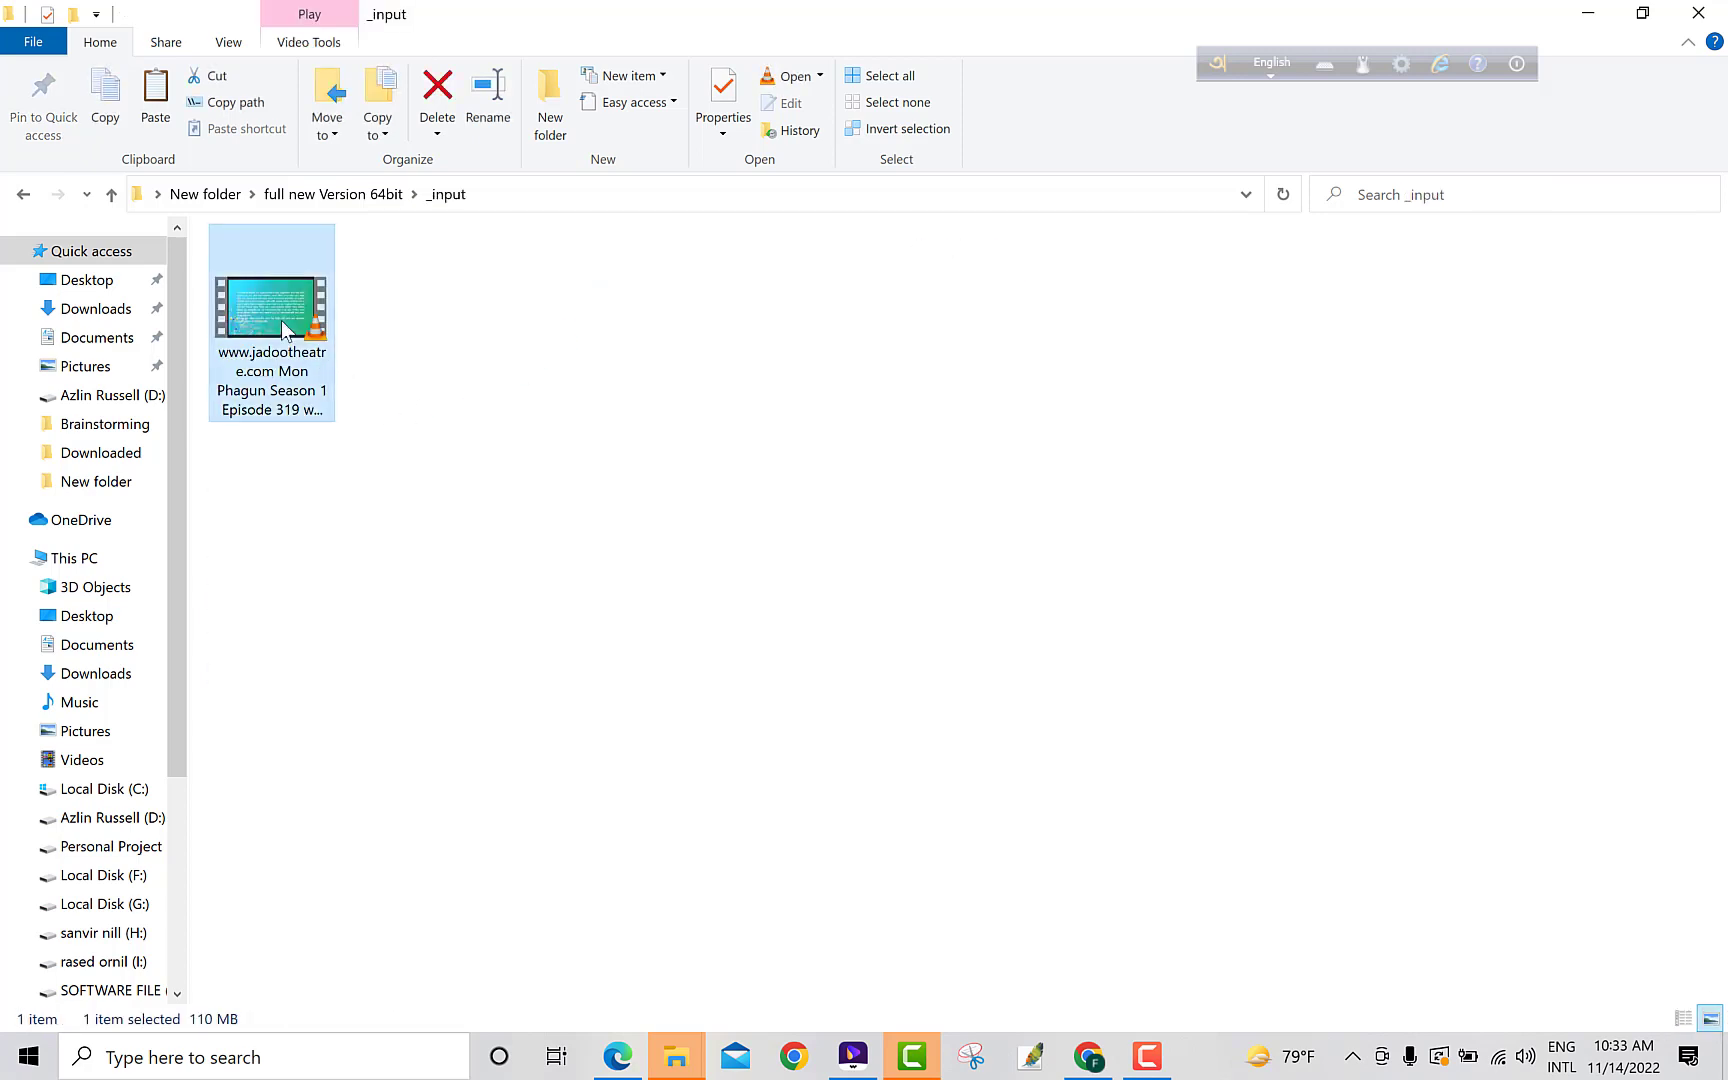
key("Delete")
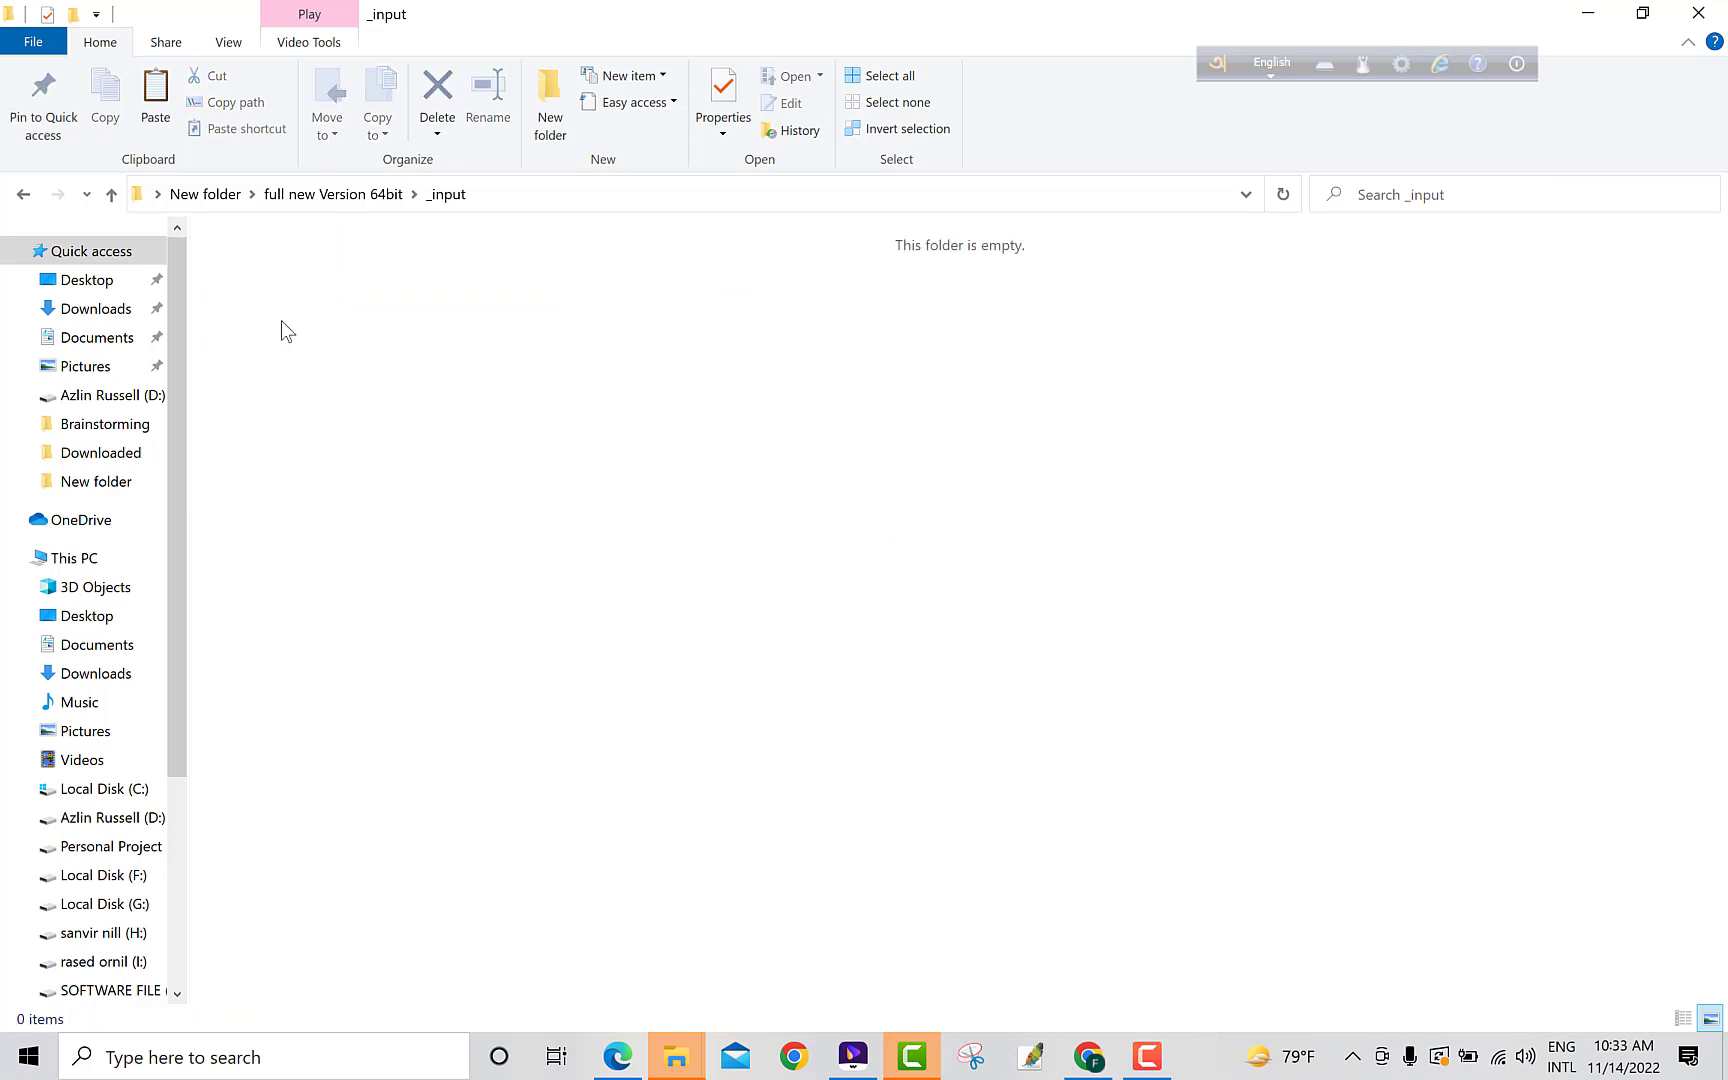
key("ctrl+z")
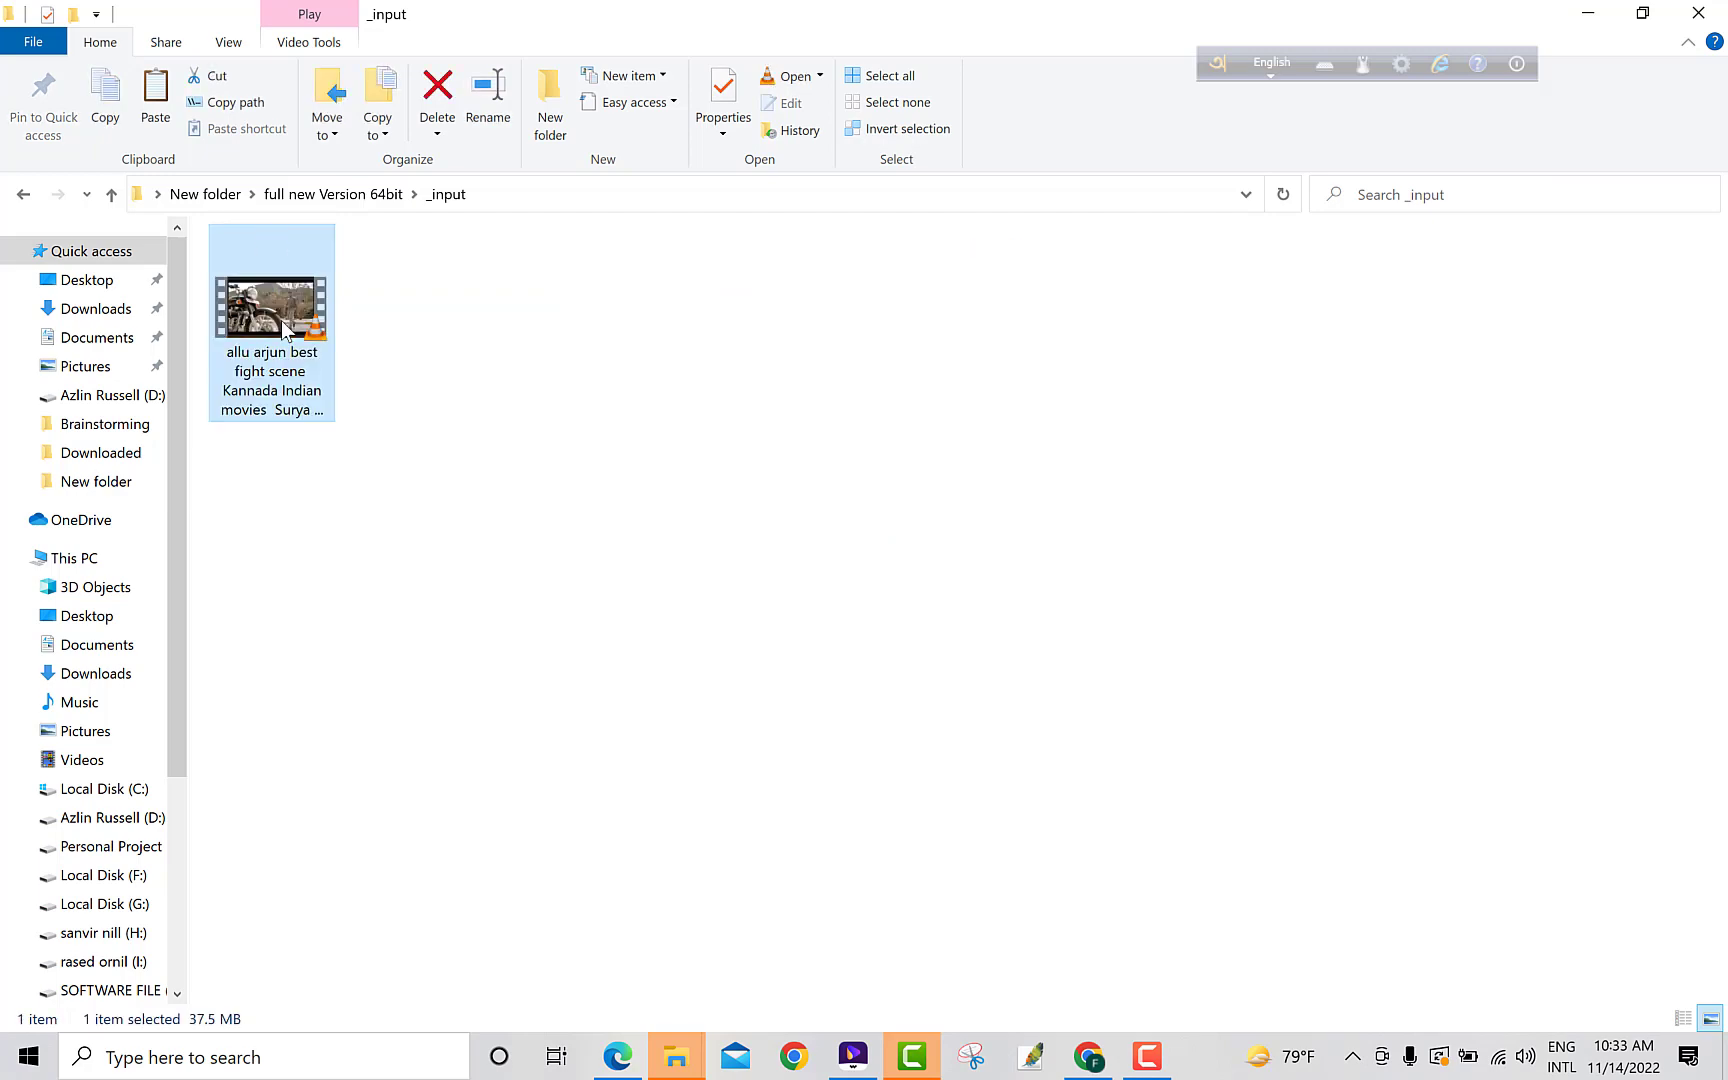
Return to the full new Version 64bit folder and look through its batch files from the 0 series to the 4 series.
left_click(24, 197)
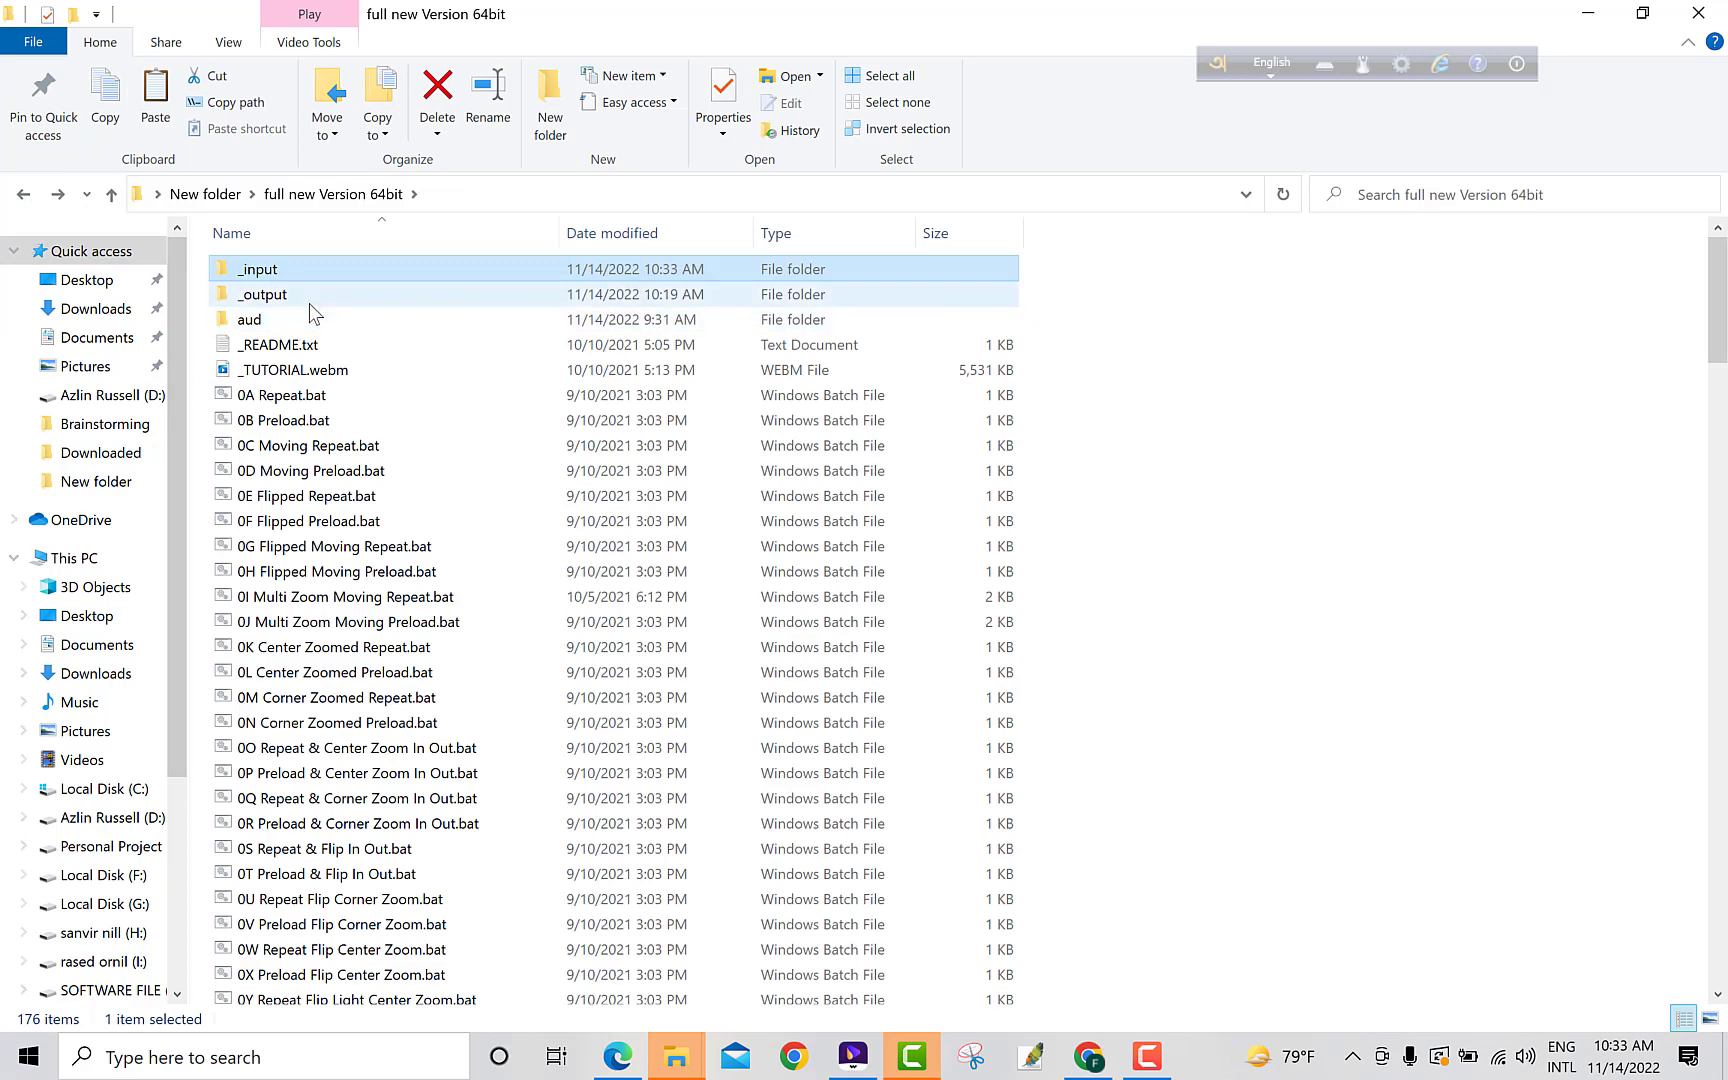
scroll(305, 590, "down", 4)
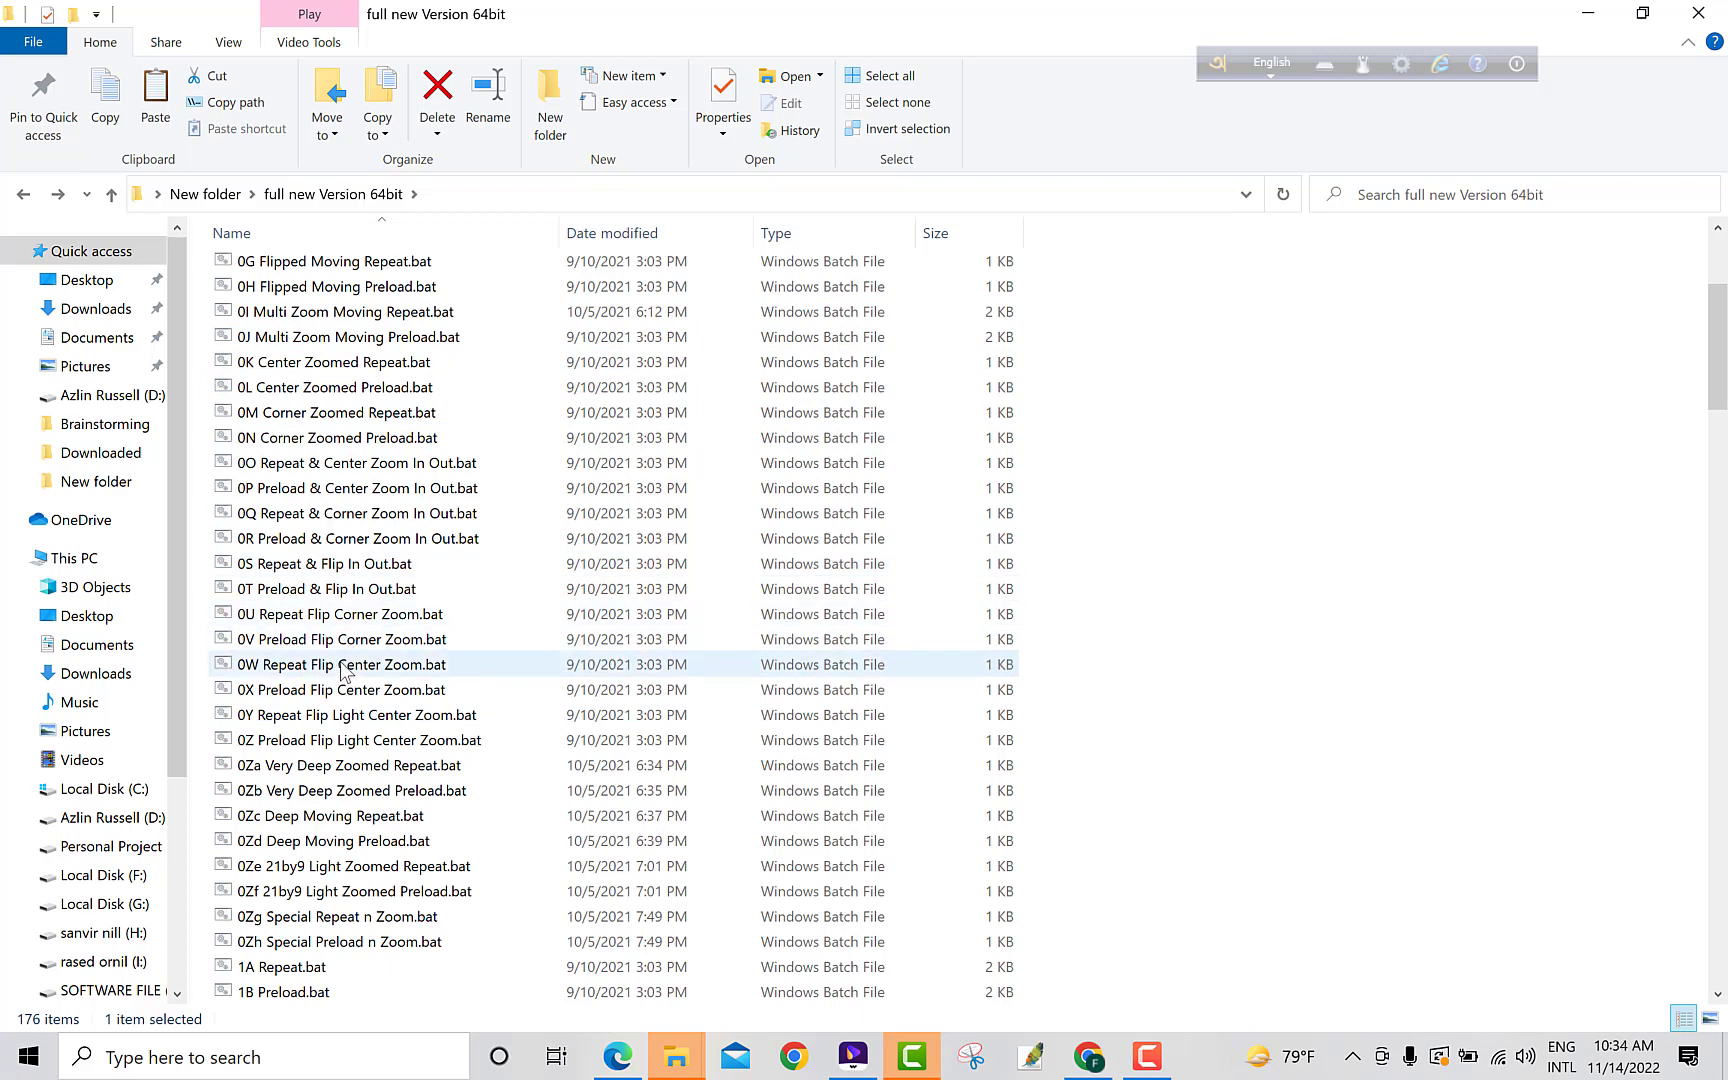
scroll(343, 670, "down", 2)
scroll(346, 682, "down", 12)
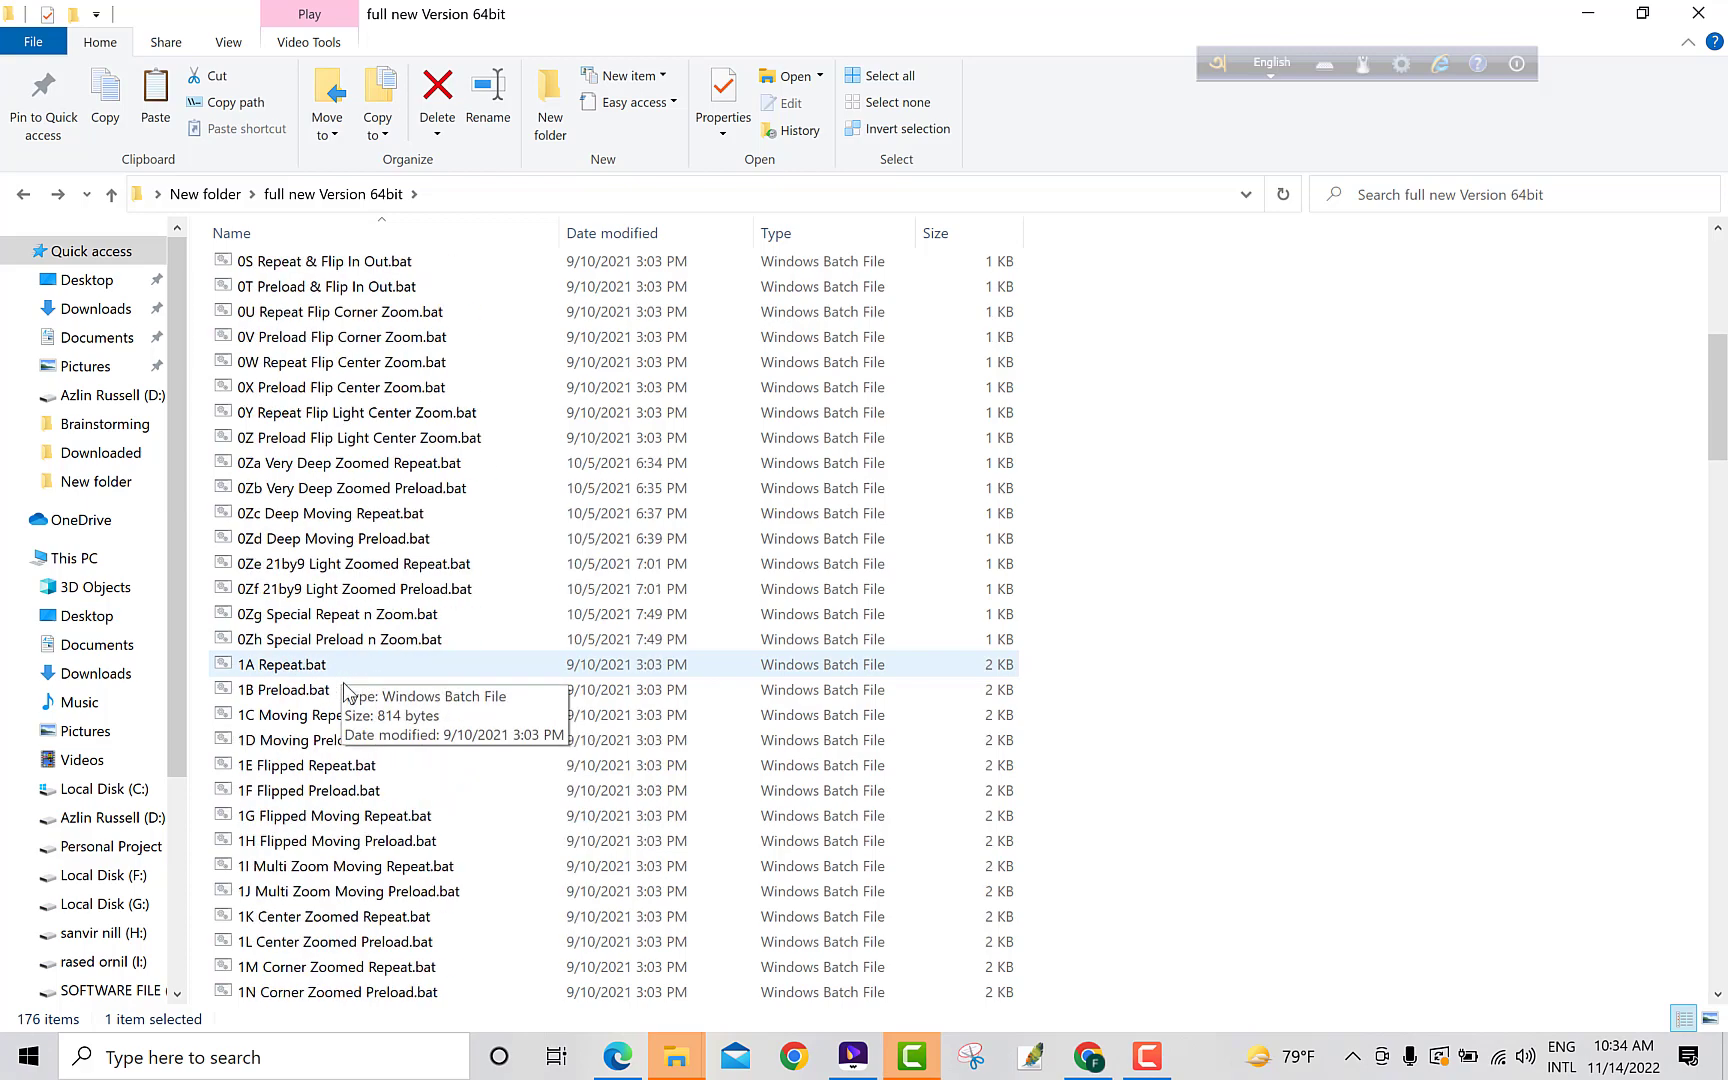
scroll(345, 722, "down", 14)
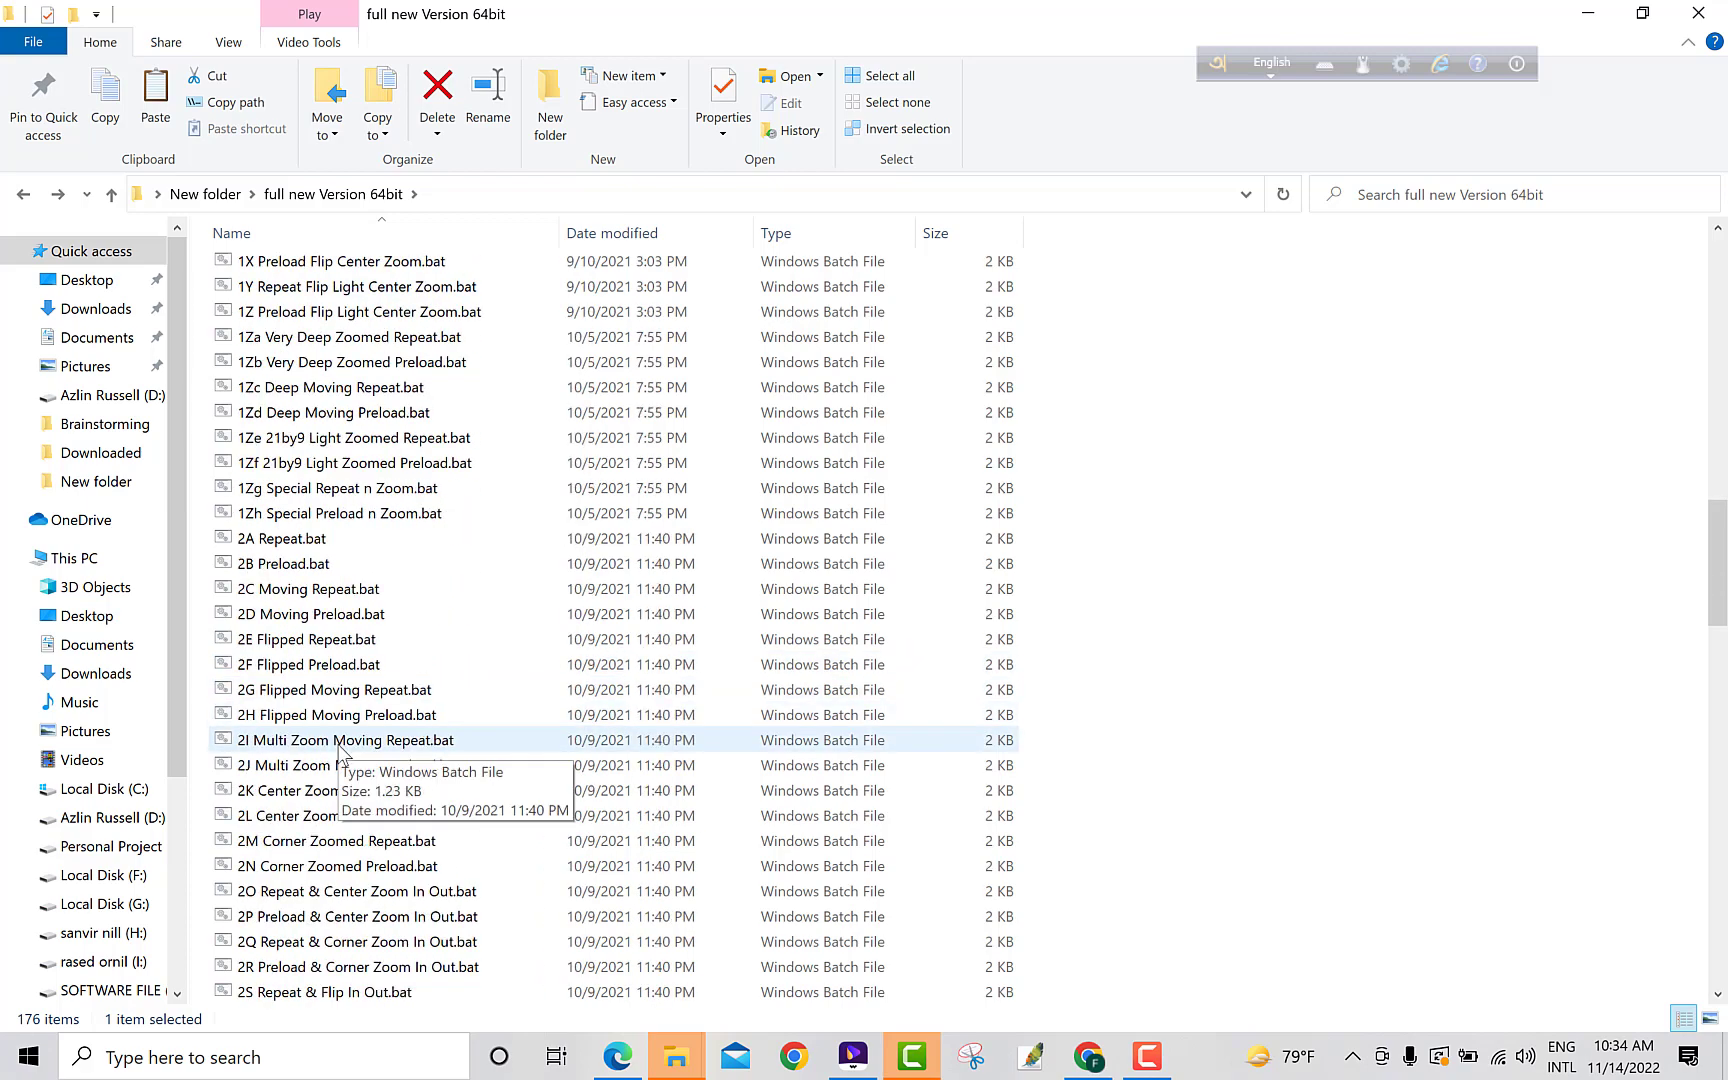
scroll(345, 747, "down", 2)
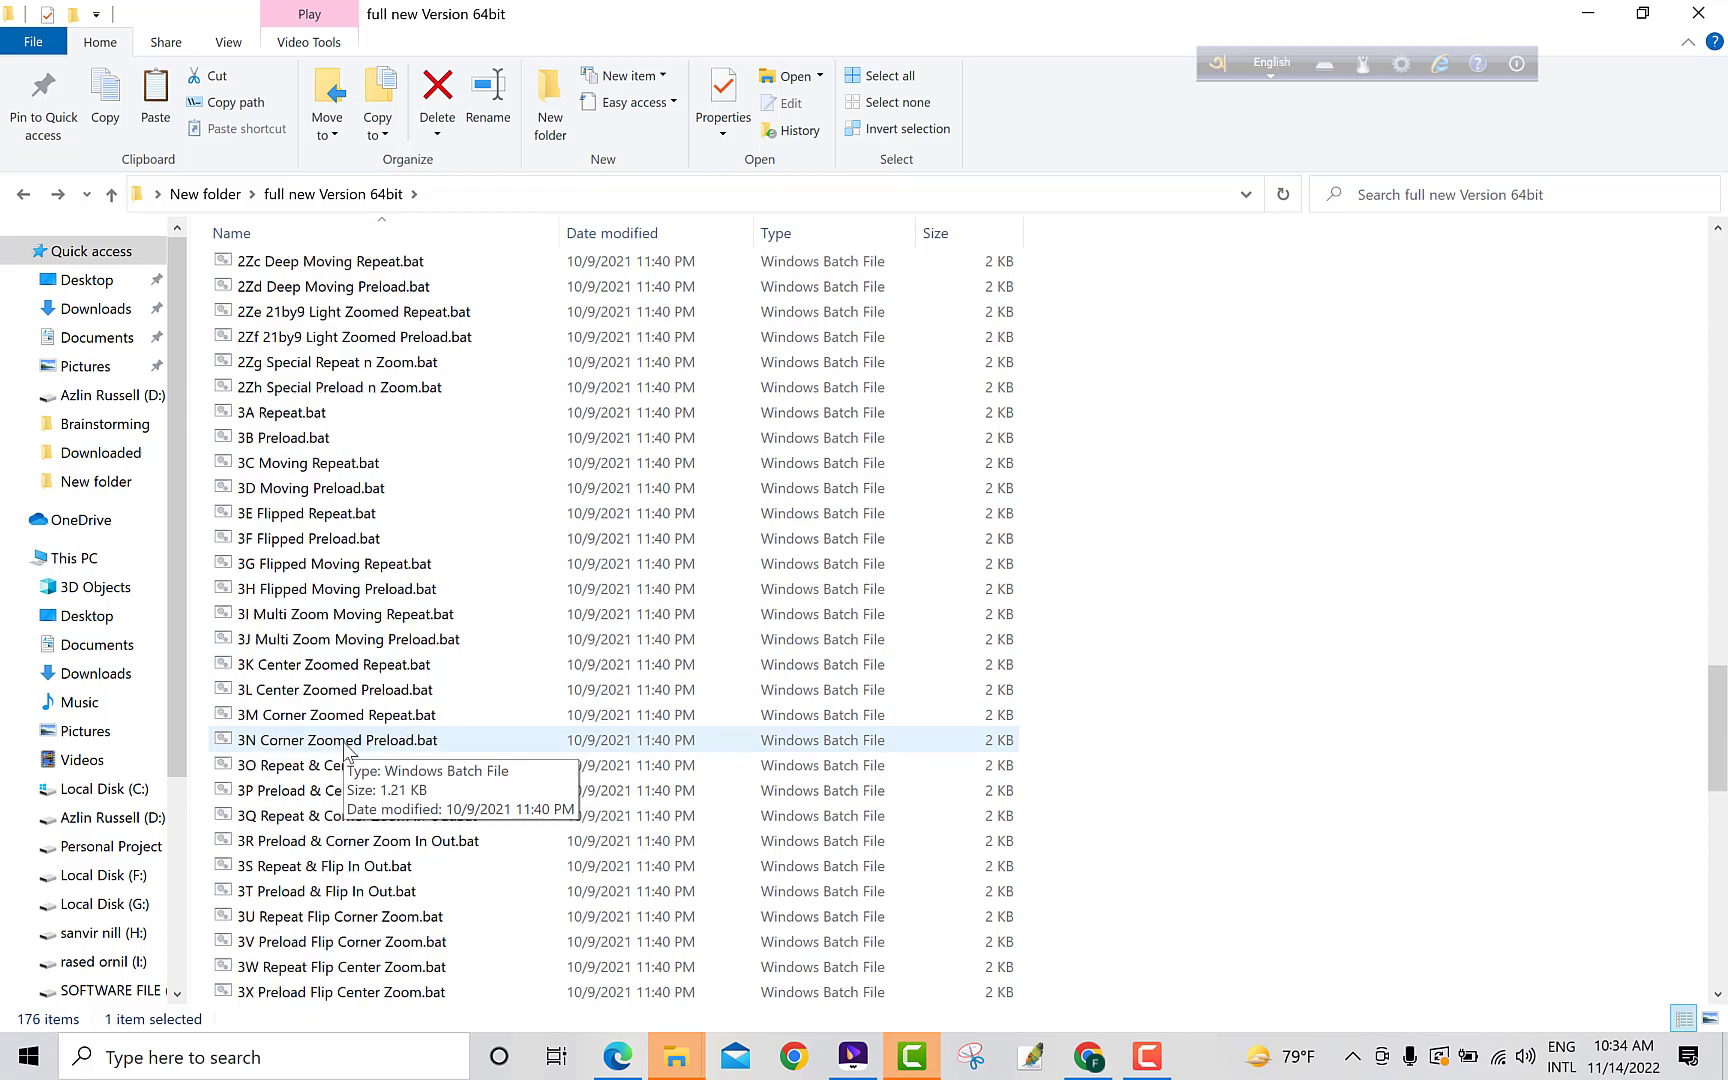
scroll(345, 750, "down", 8)
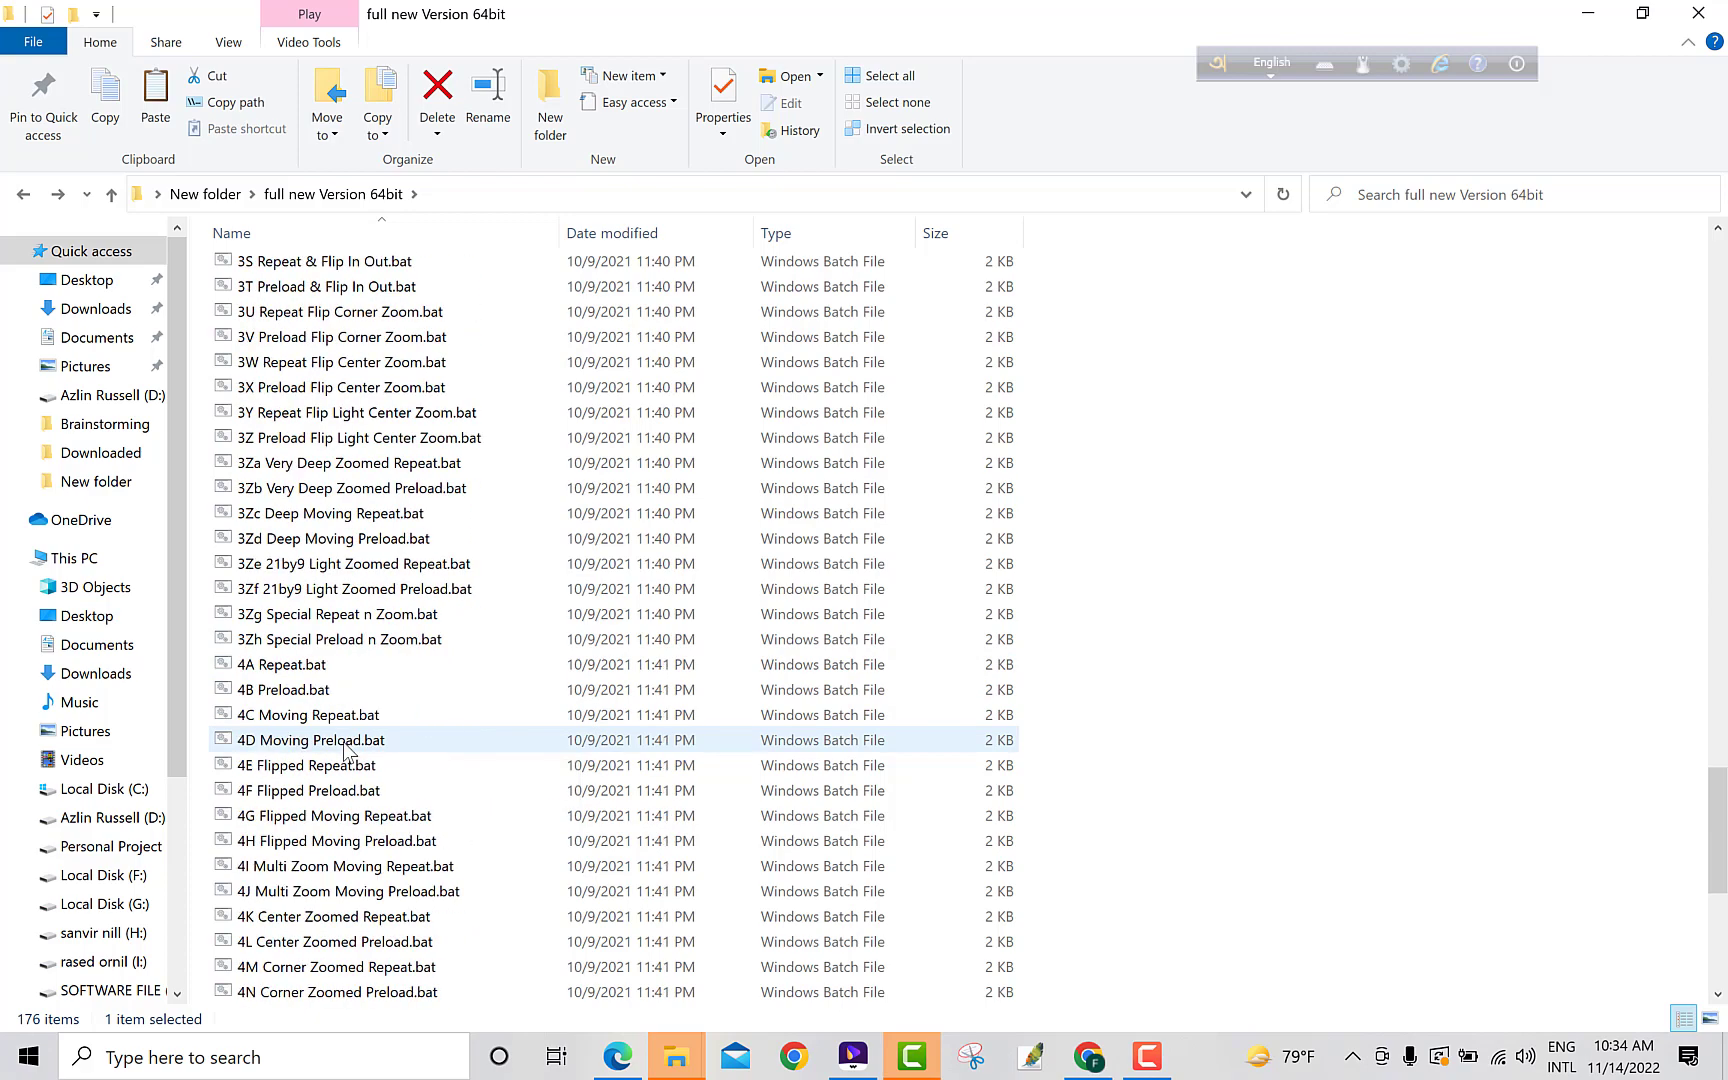
scroll(345, 750, "down", 7)
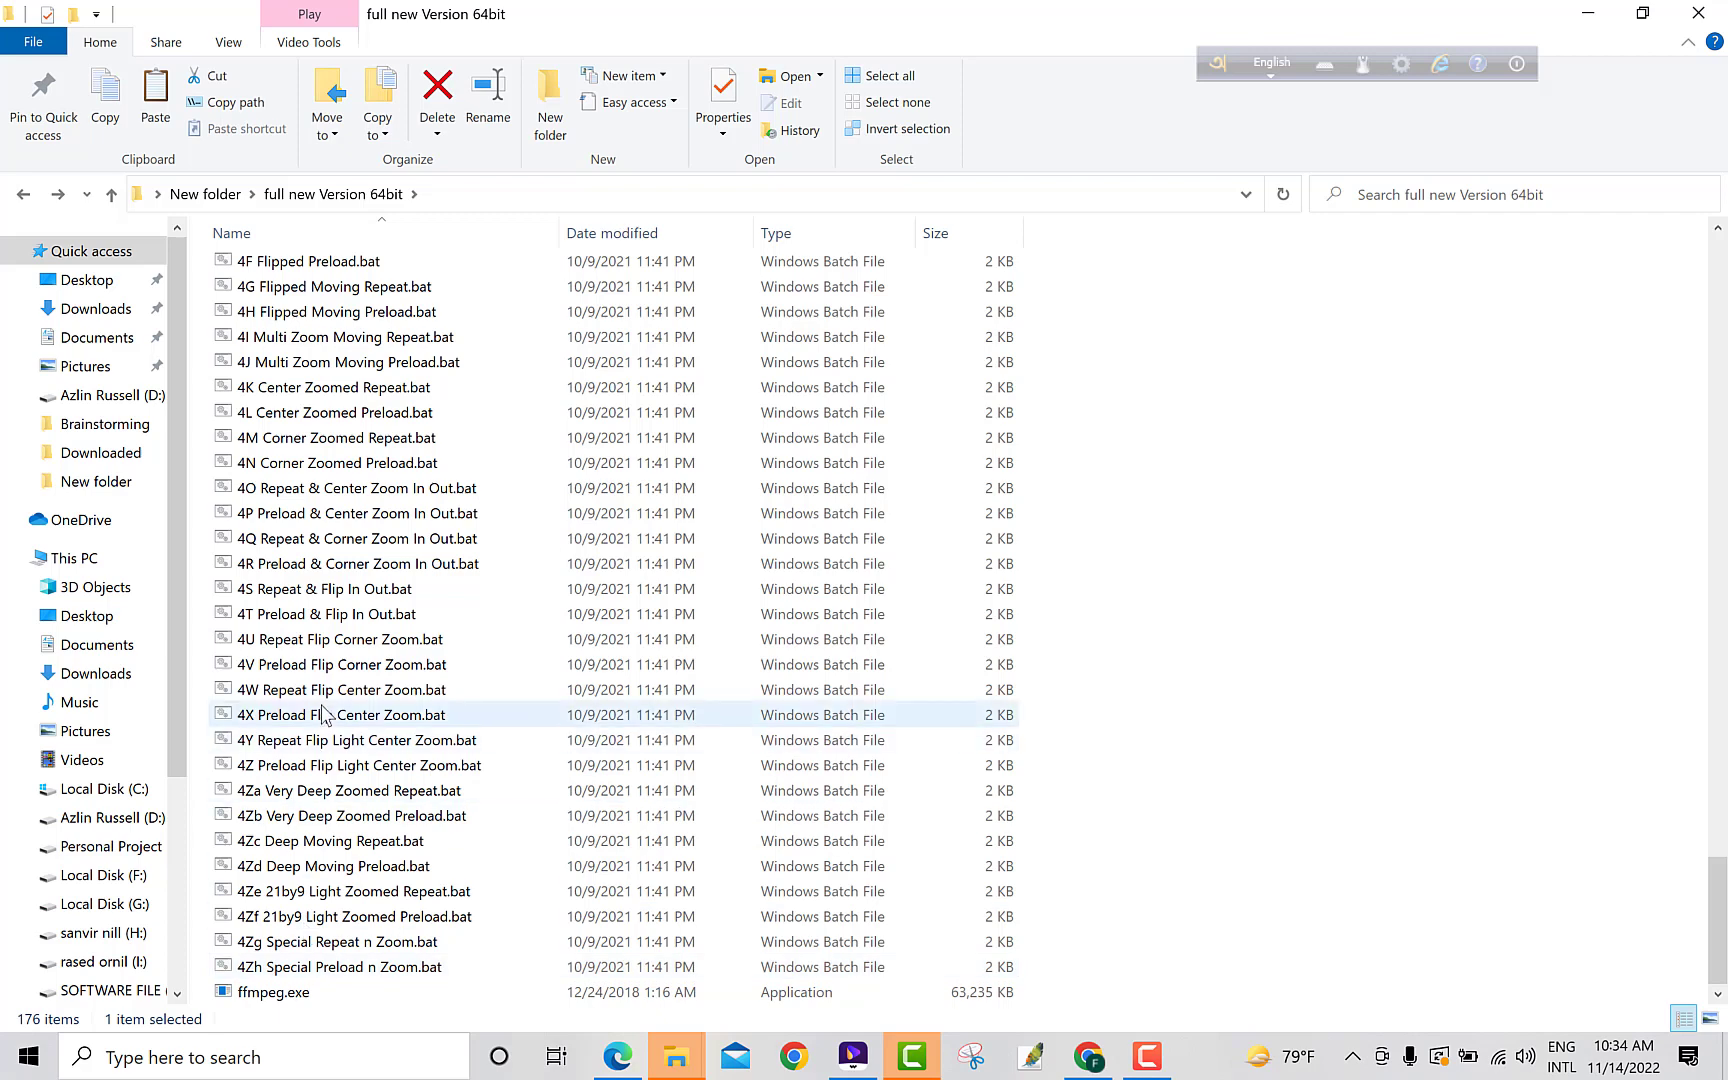
Process the input video by running 2Za Very Deep Zoomed Repeat.bat from the full new Version 64bit folder.
scroll(327, 711, "up", 2)
scroll(331, 709, "up", 1)
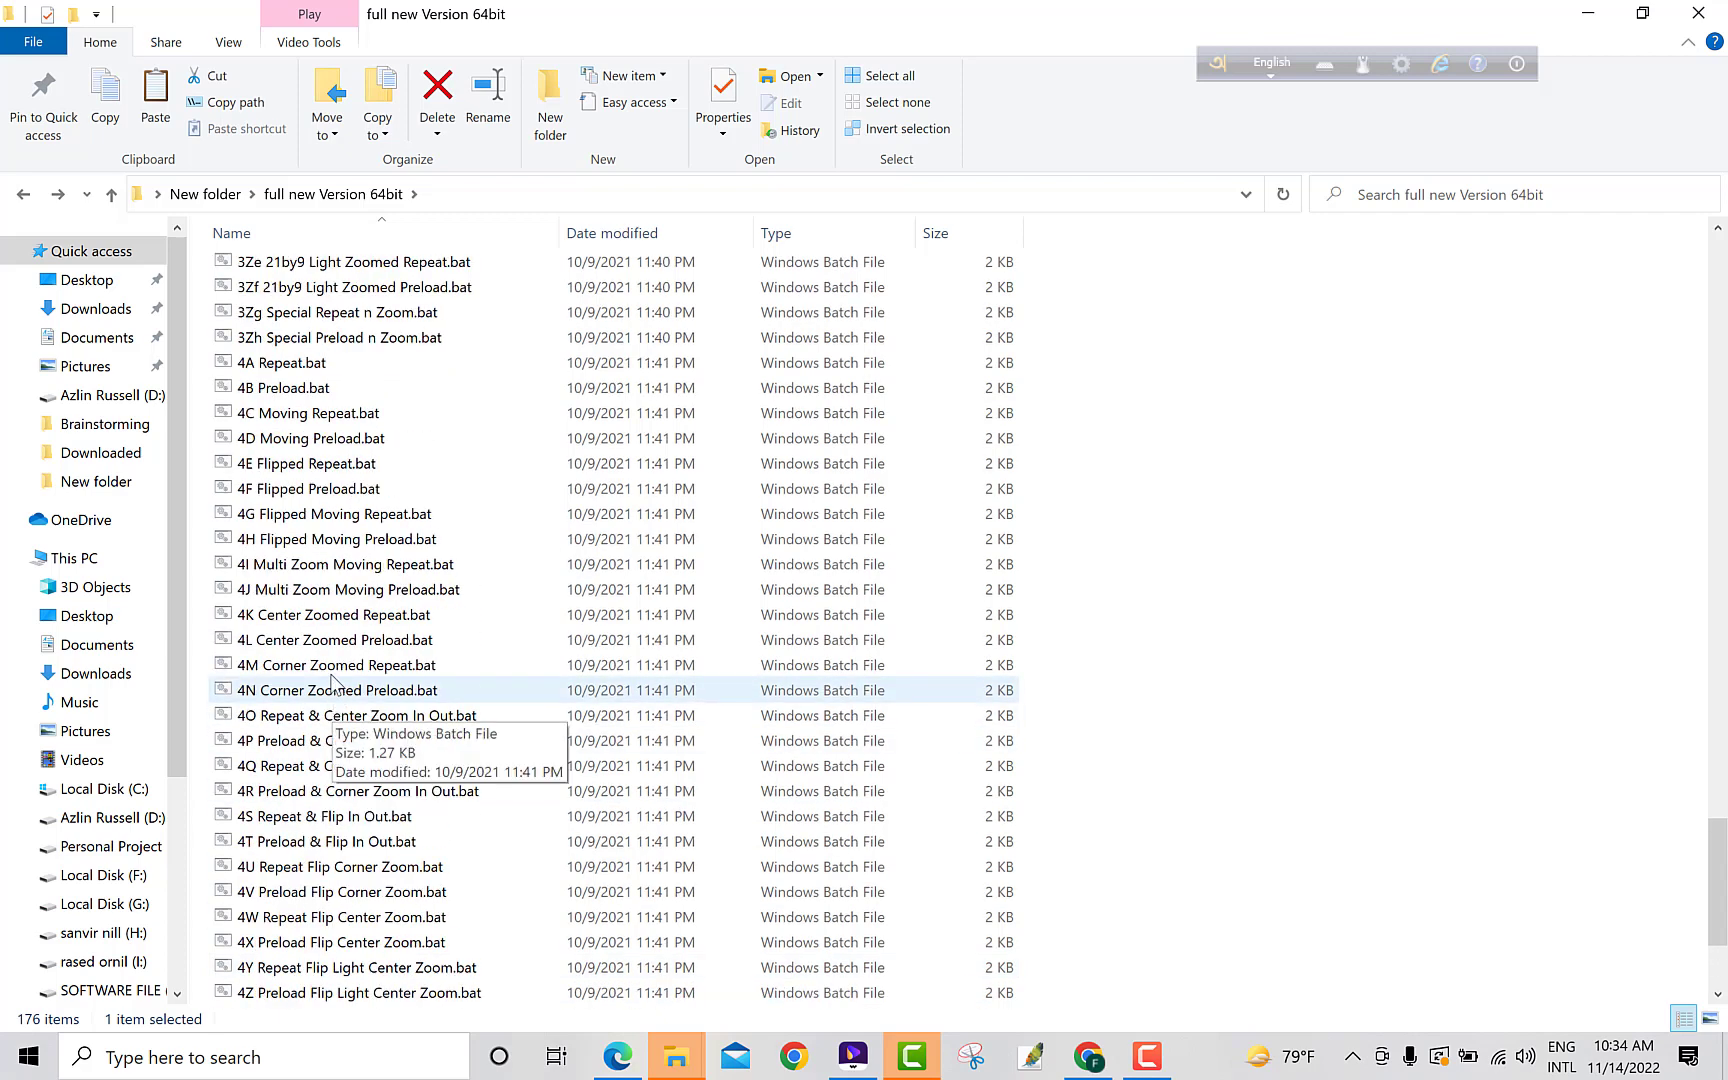
scroll(335, 678, "up", 4)
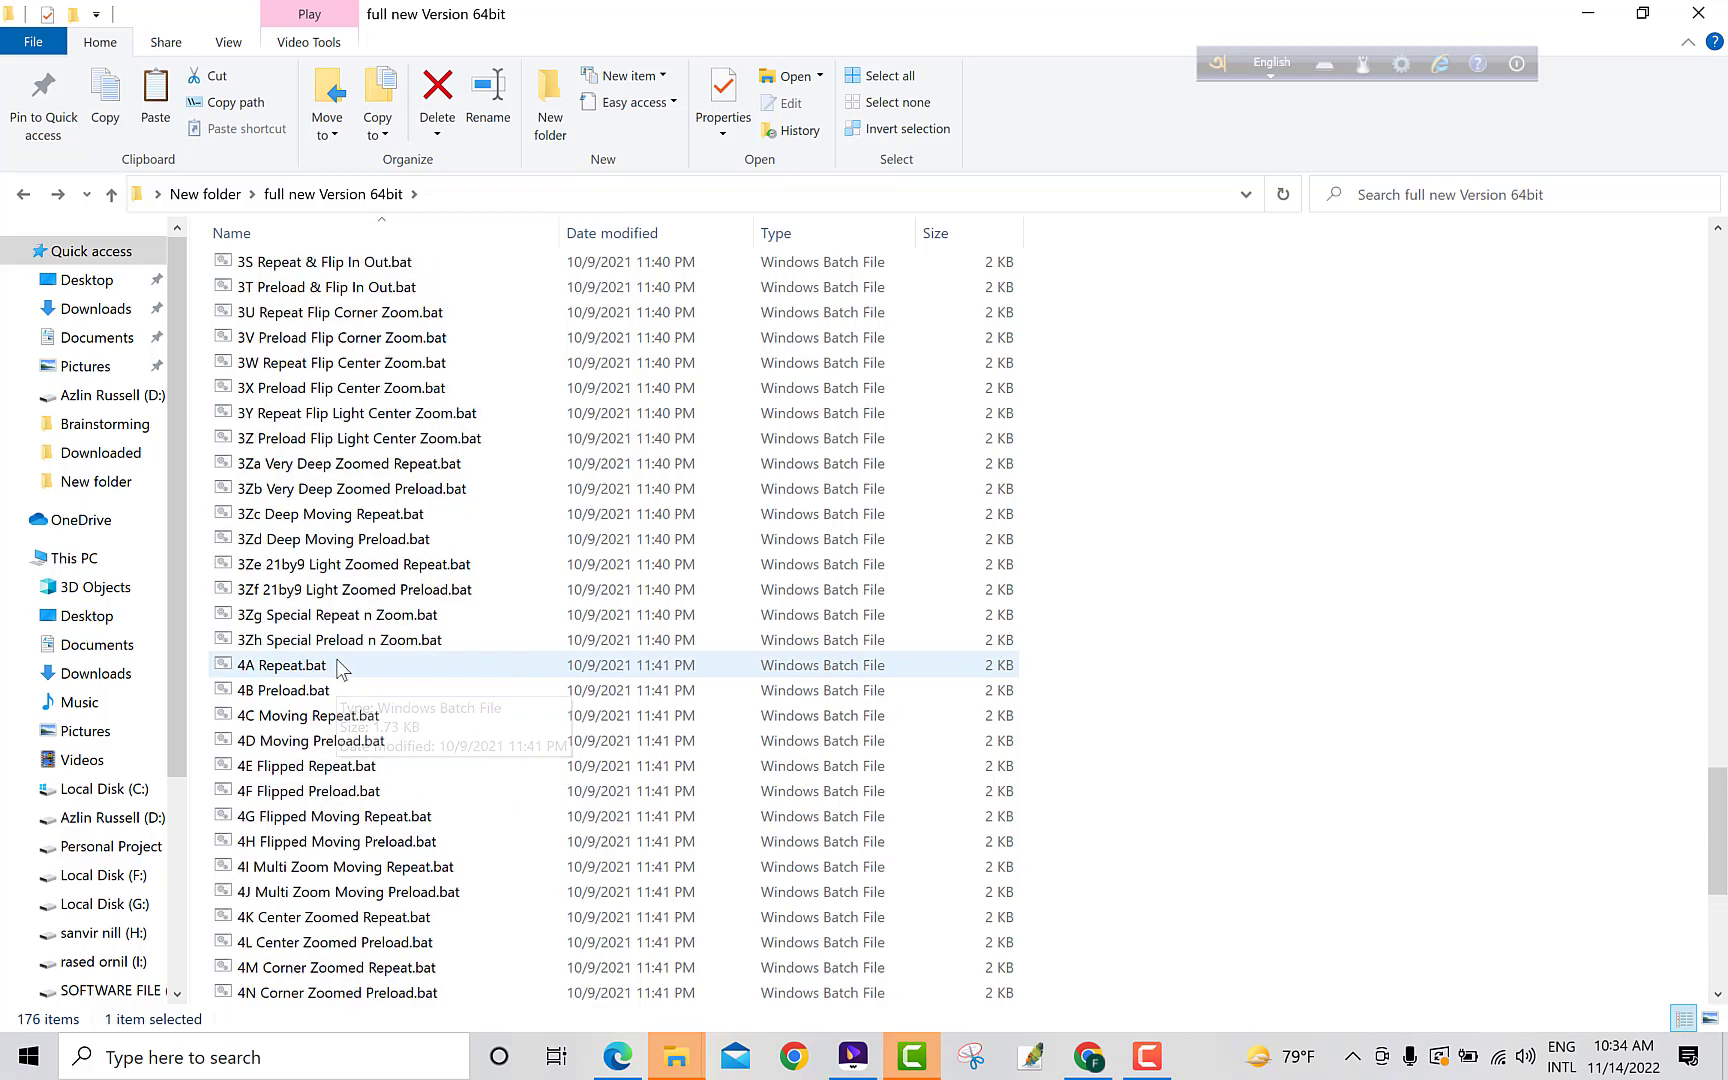
scroll(337, 668, "up", 4)
scroll(335, 640, "up", 9)
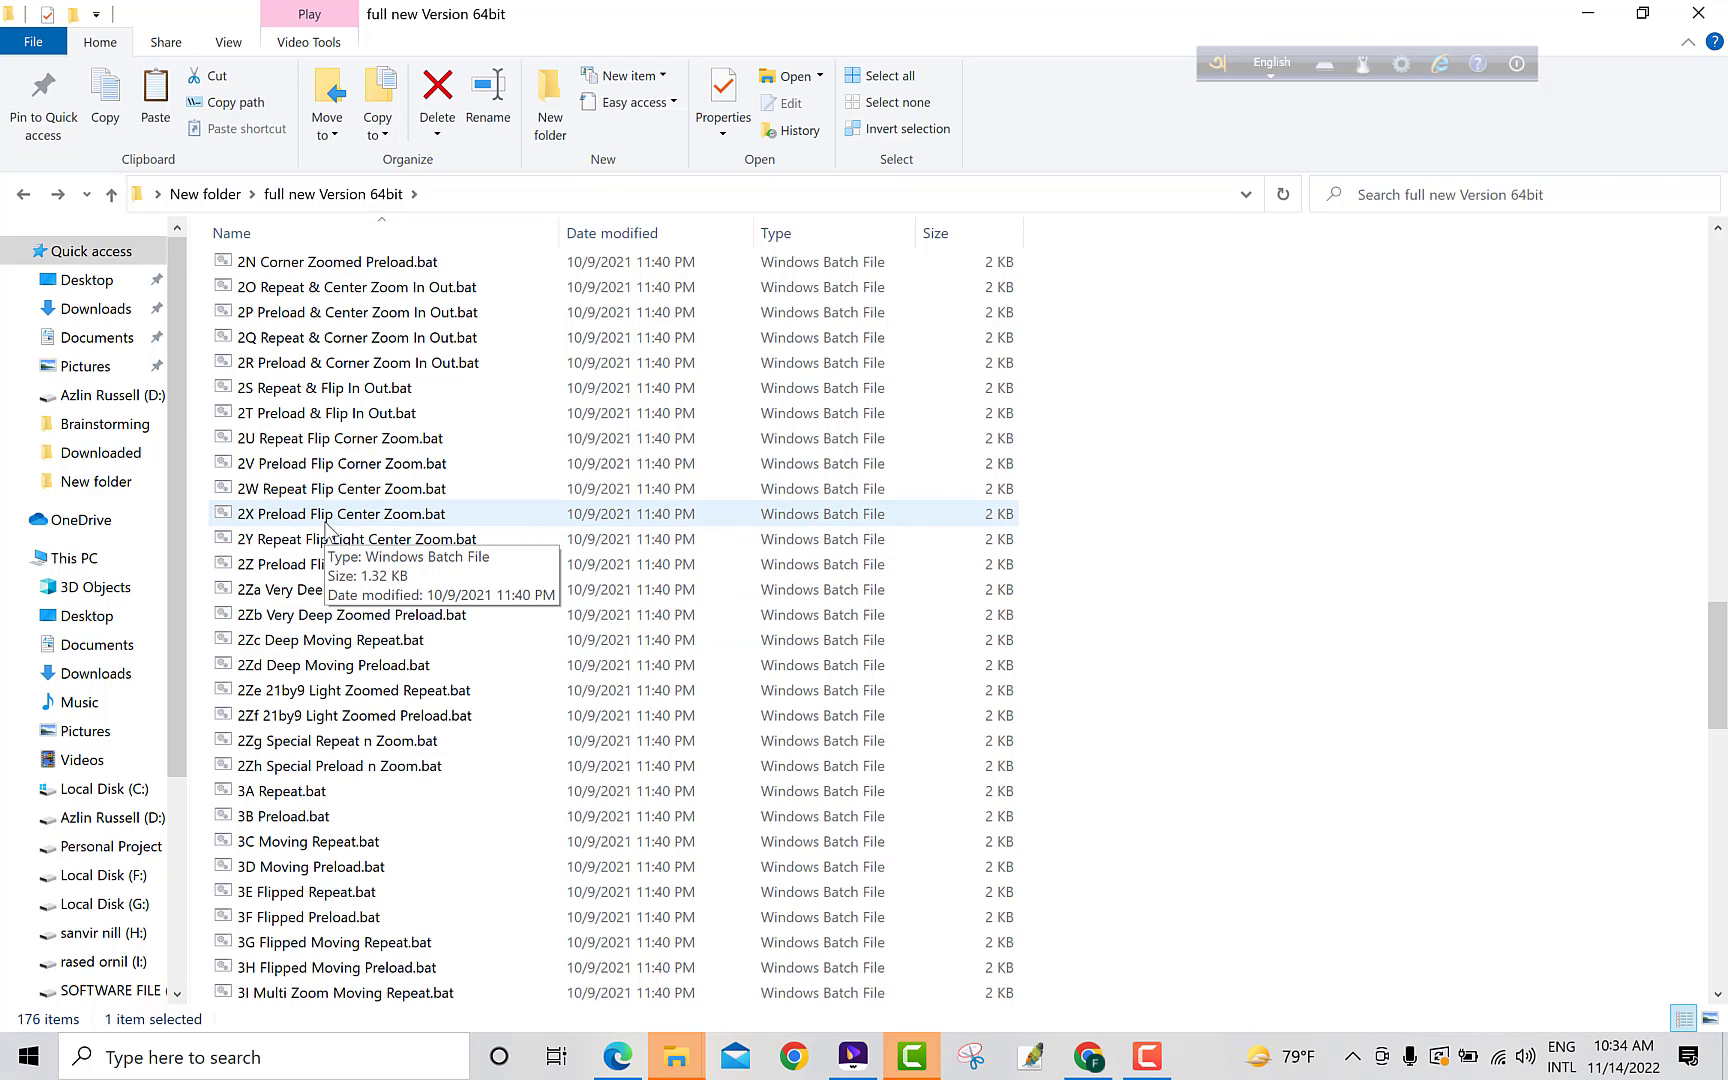
scroll(326, 528, "up", 4)
scroll(326, 528, "down", 4)
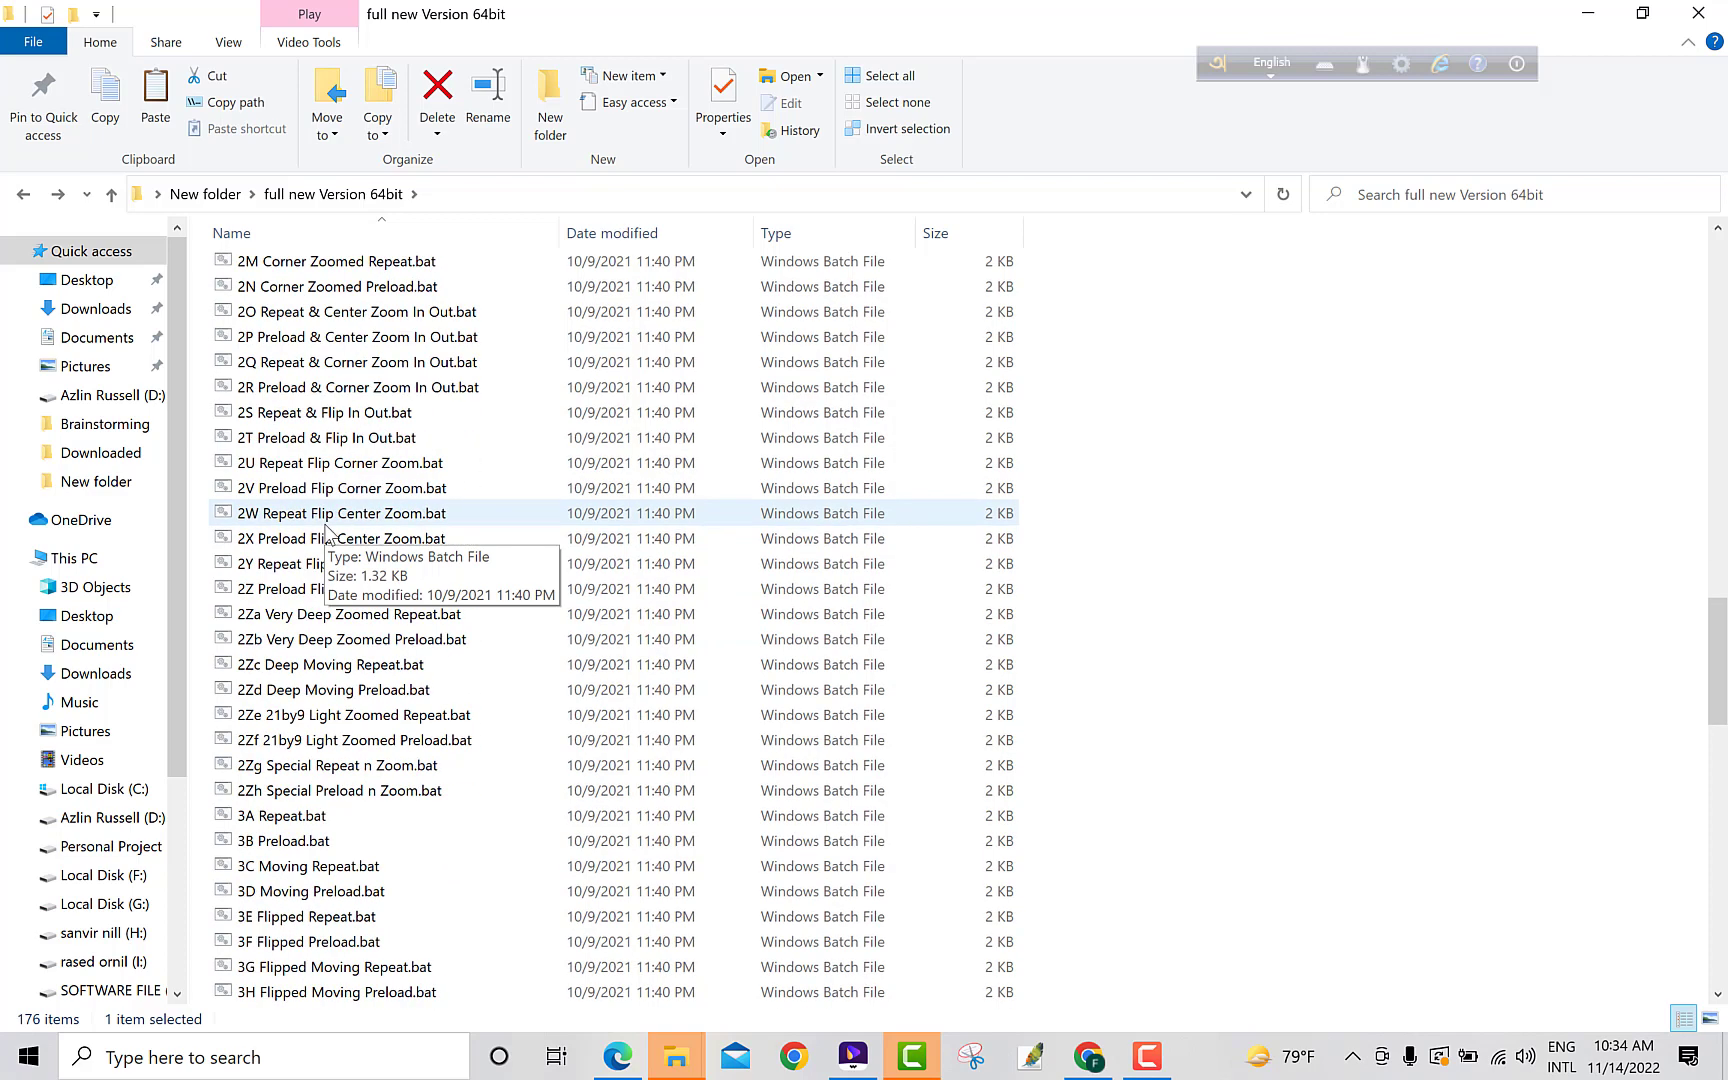
double_click(297, 618)
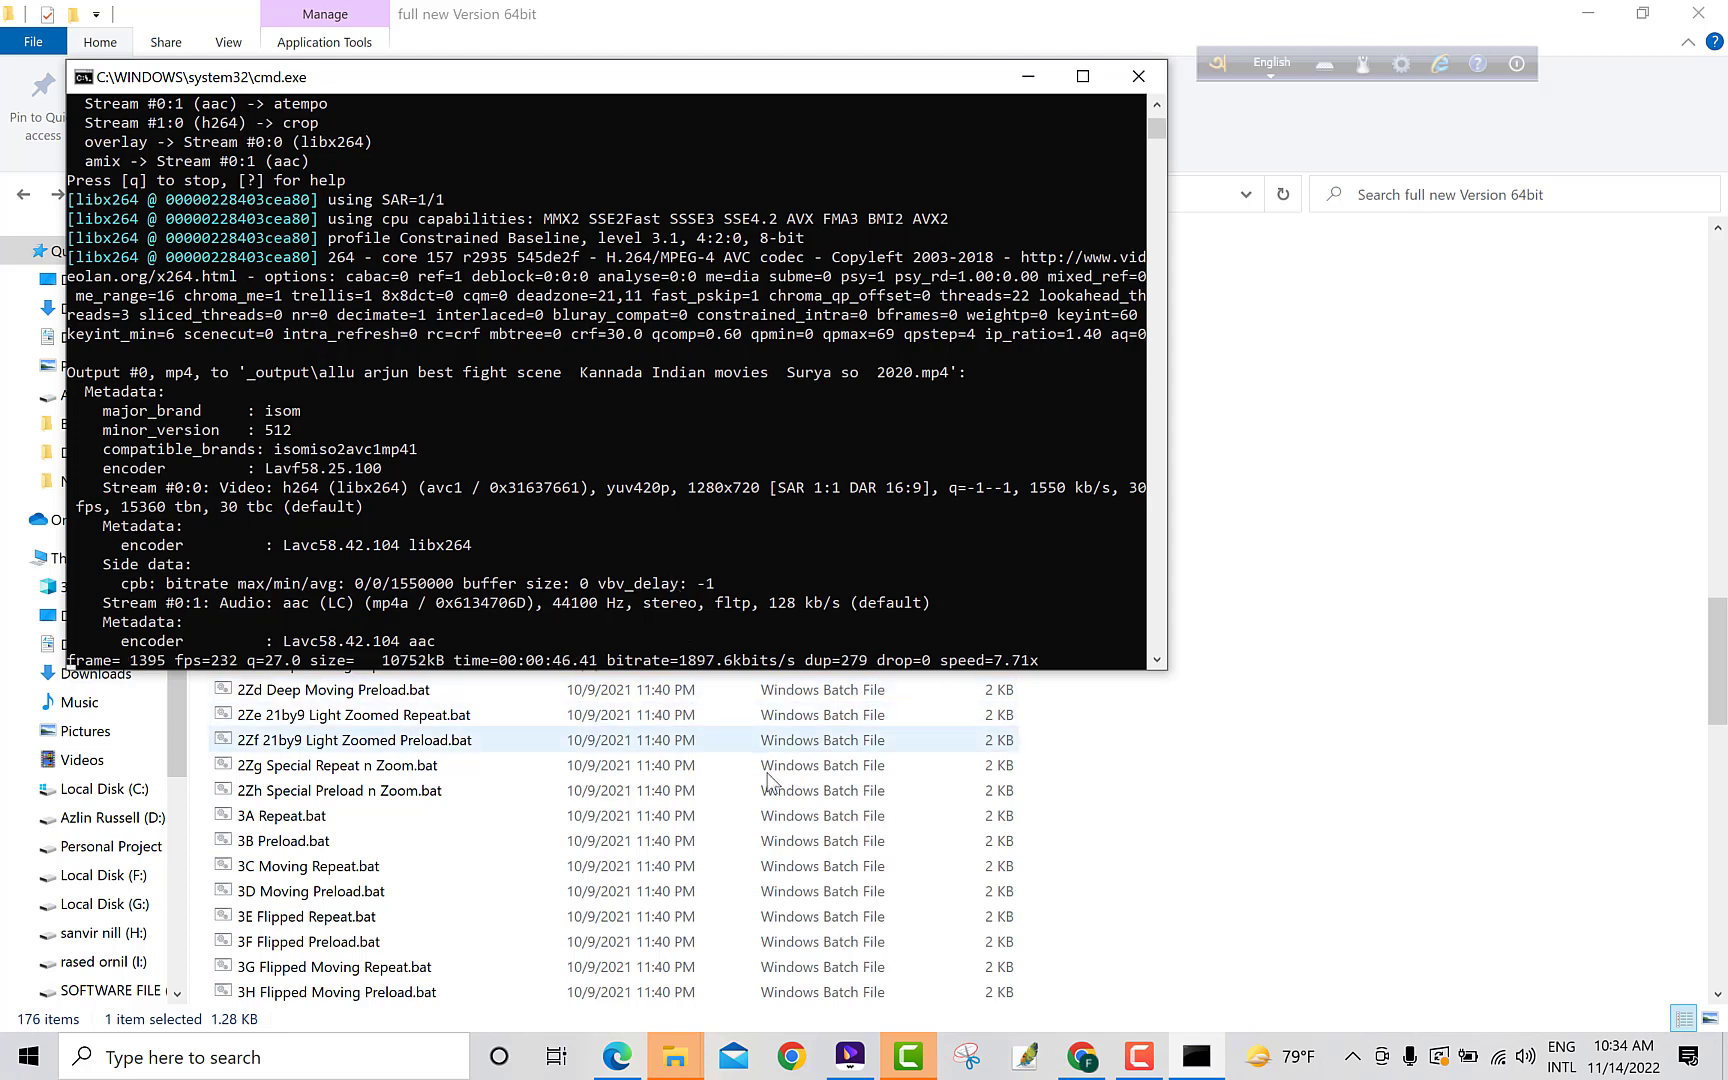
Switch to Chrome and examine the titles, views and upload ages in the YouTube results for "tamil action movie scene".
left_click(1084, 1057)
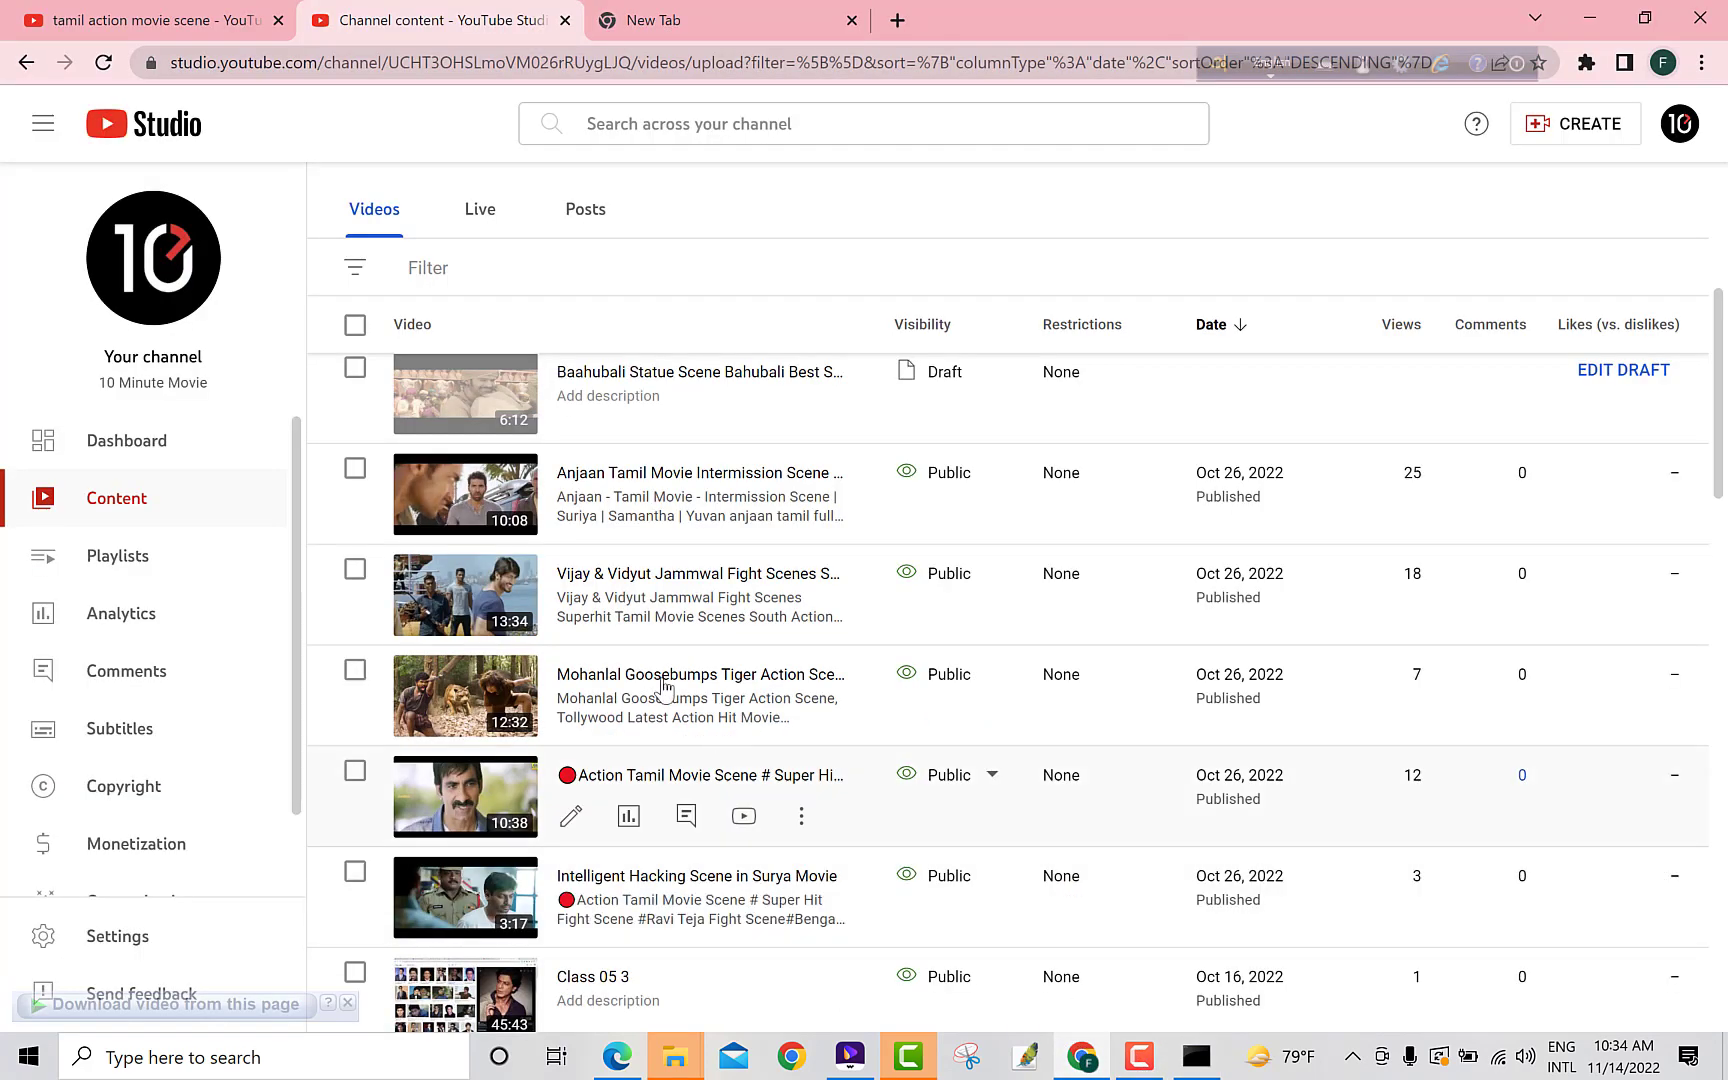
scroll(663, 370, "up", 4)
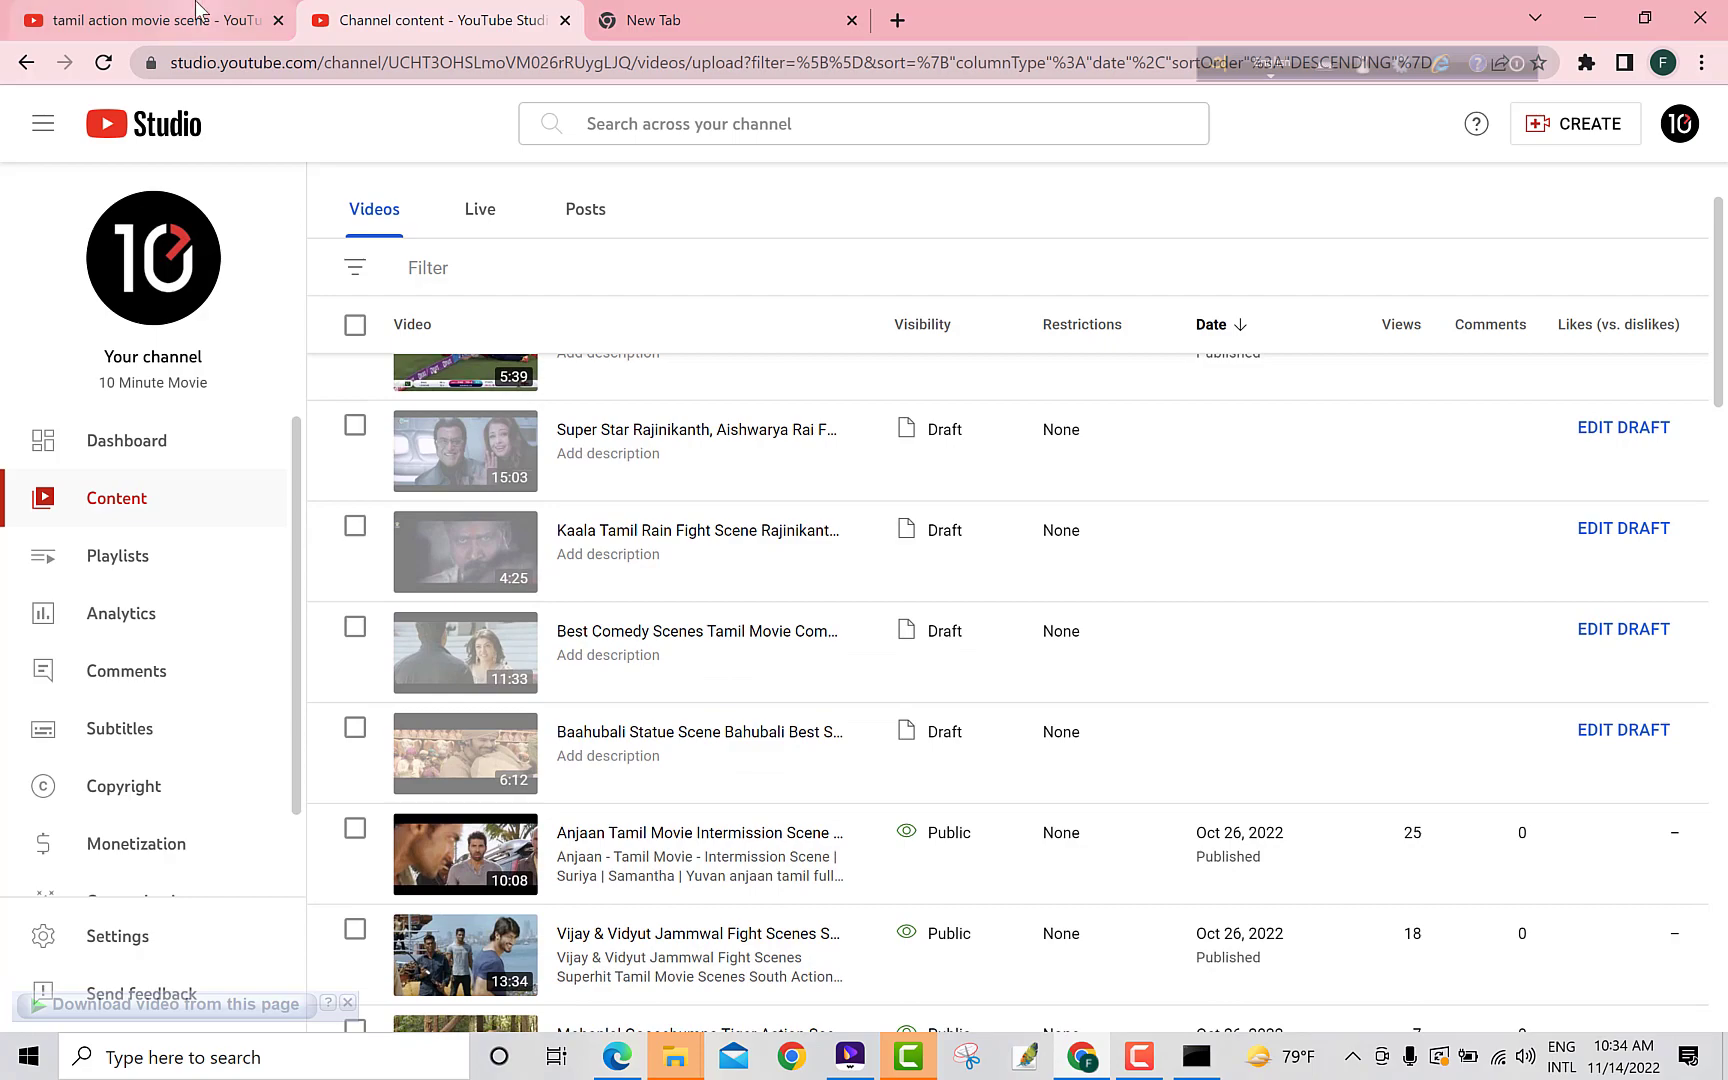
left_click(197, 10)
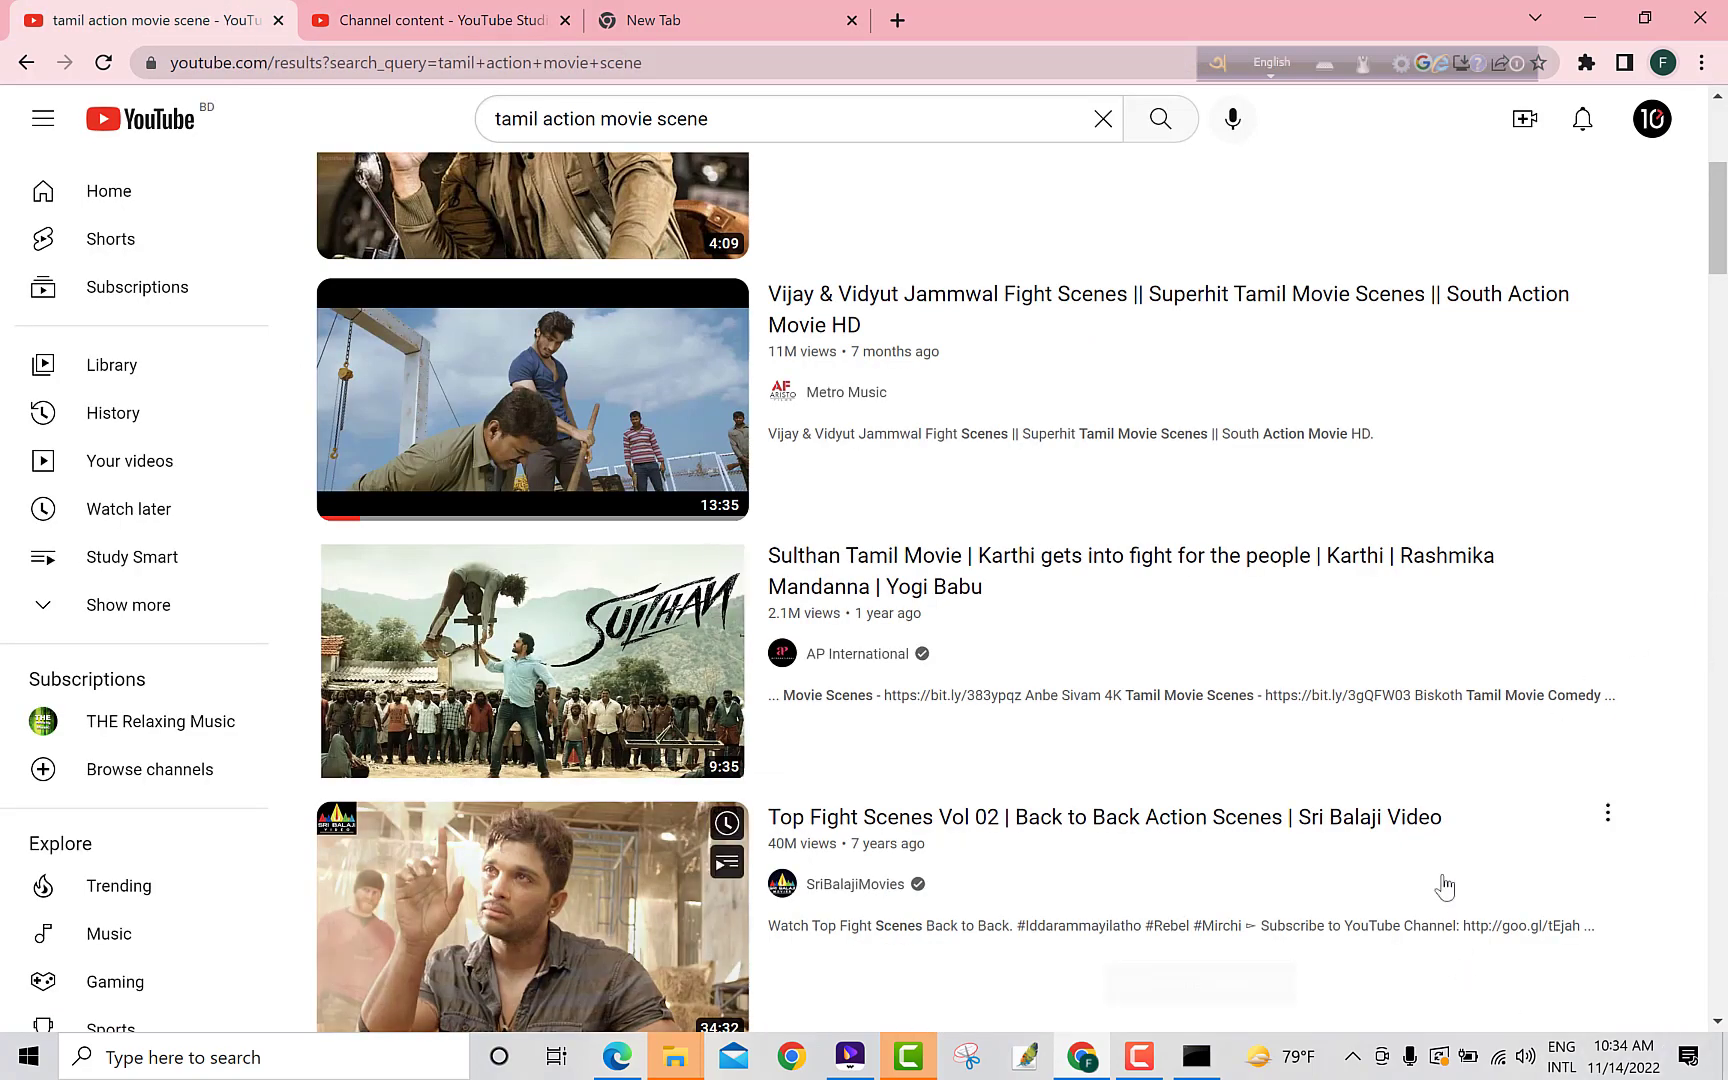
scroll(1150, 790, "up", 4)
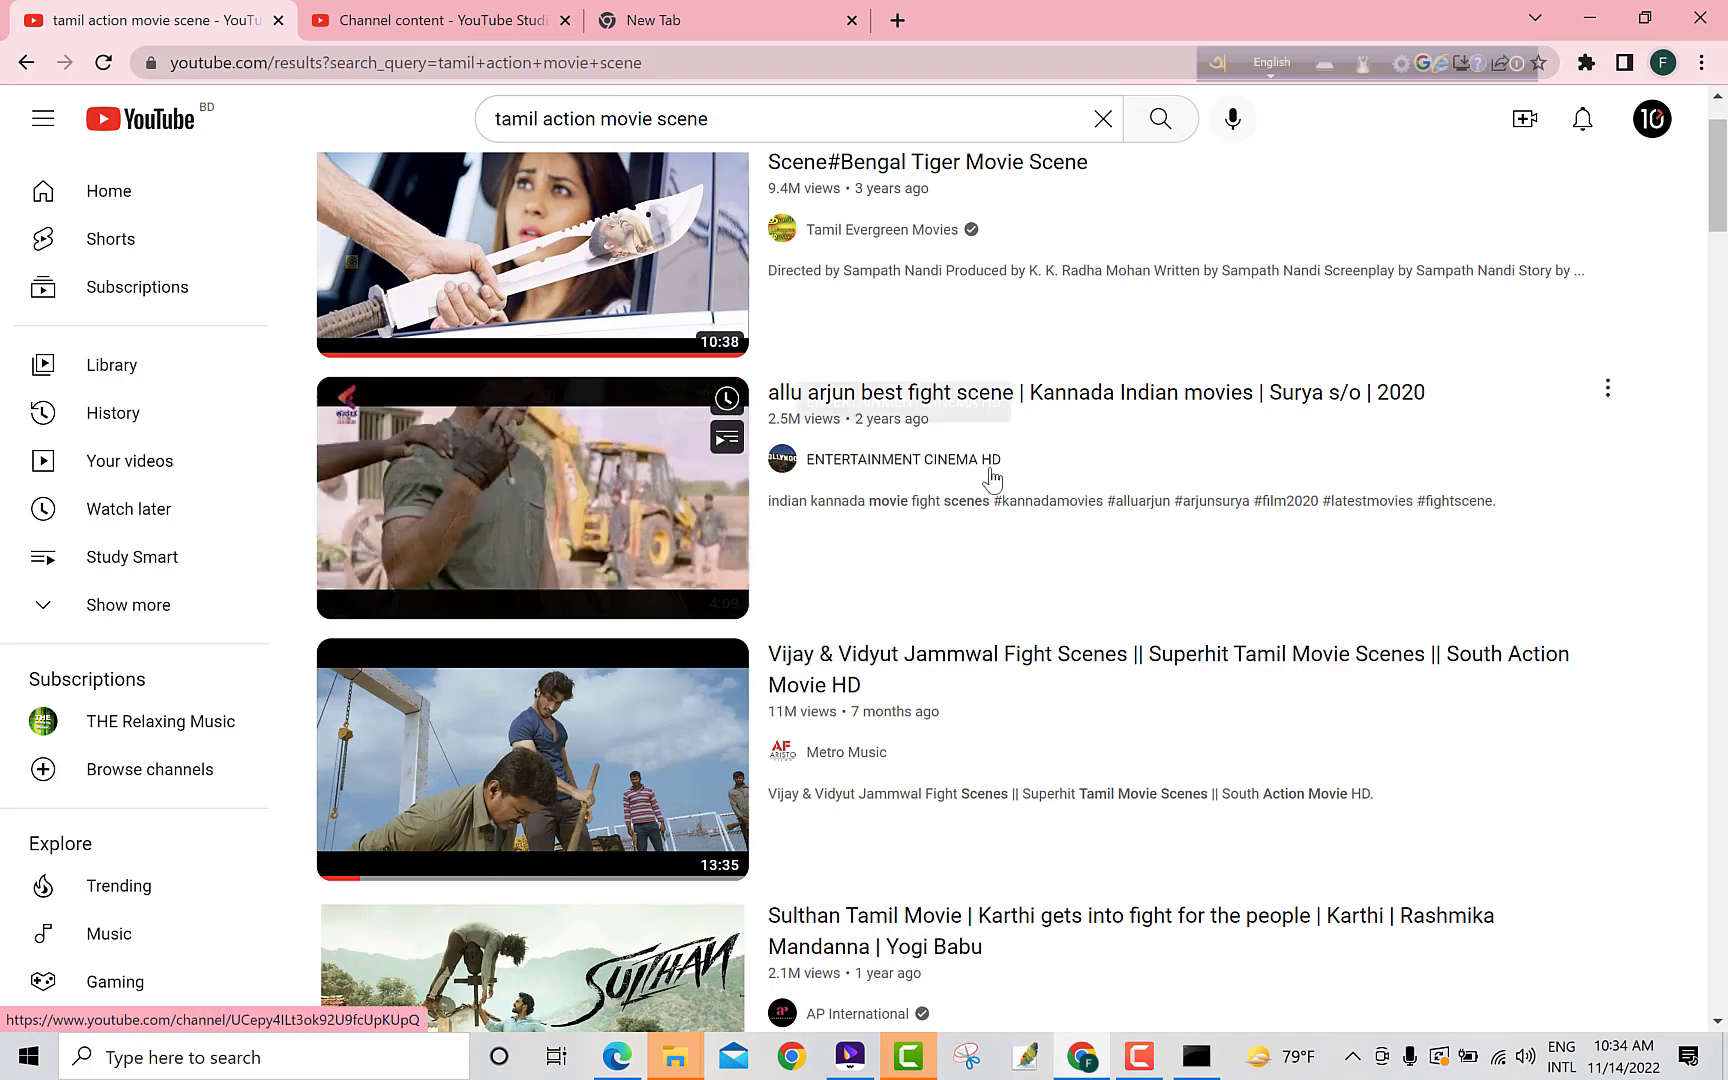
scroll(1210, 535, "down", 2)
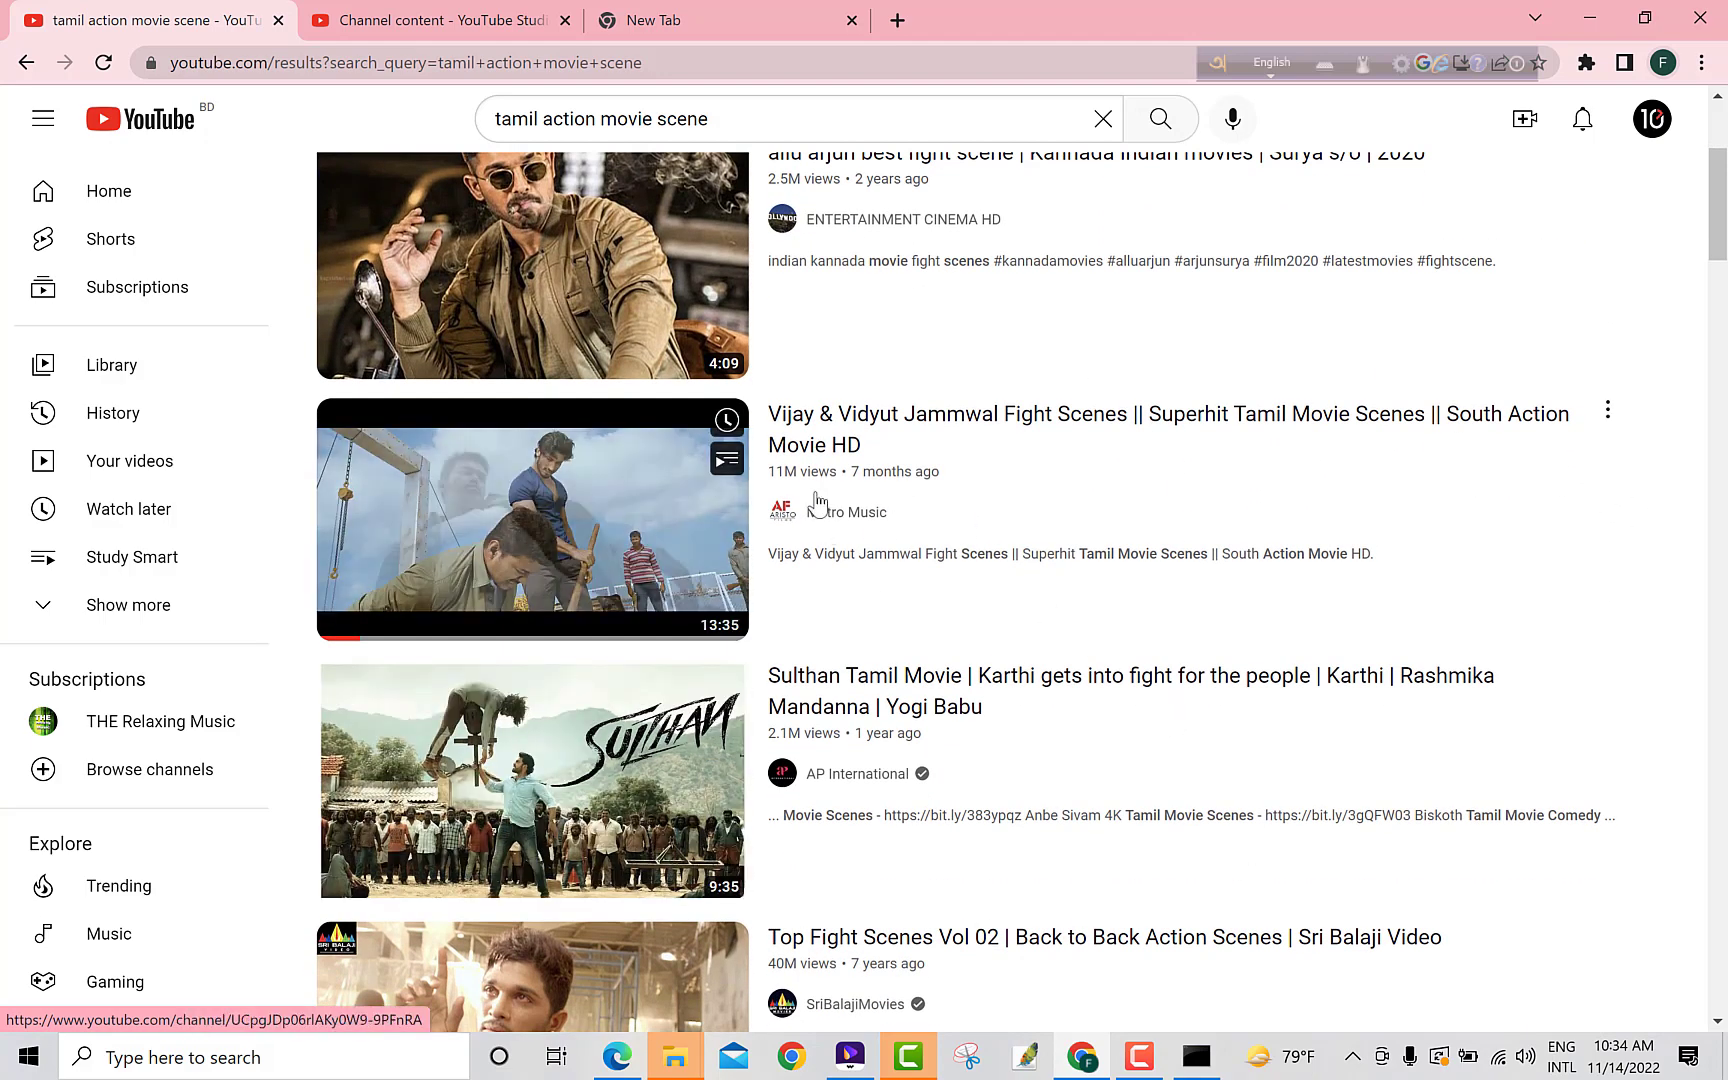
scroll(820, 380, "up", 1)
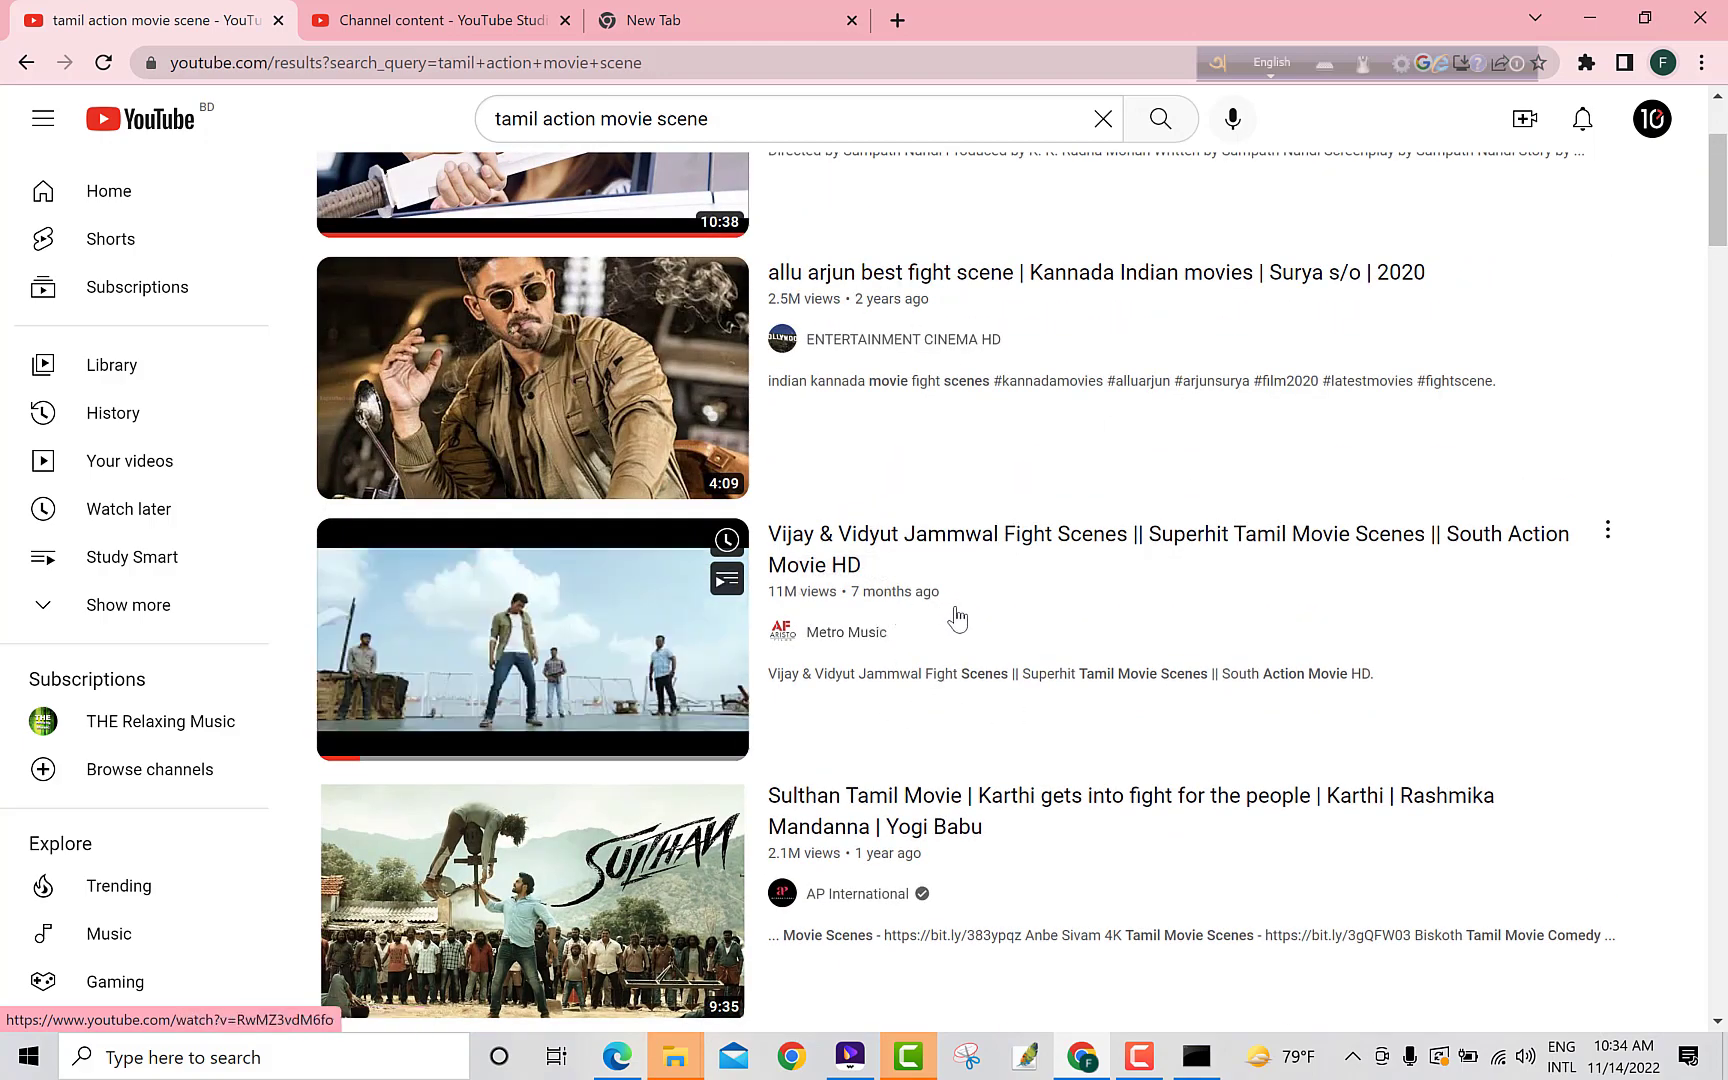
scroll(960, 625, "down", 1)
scroll(1037, 787, "down", 2)
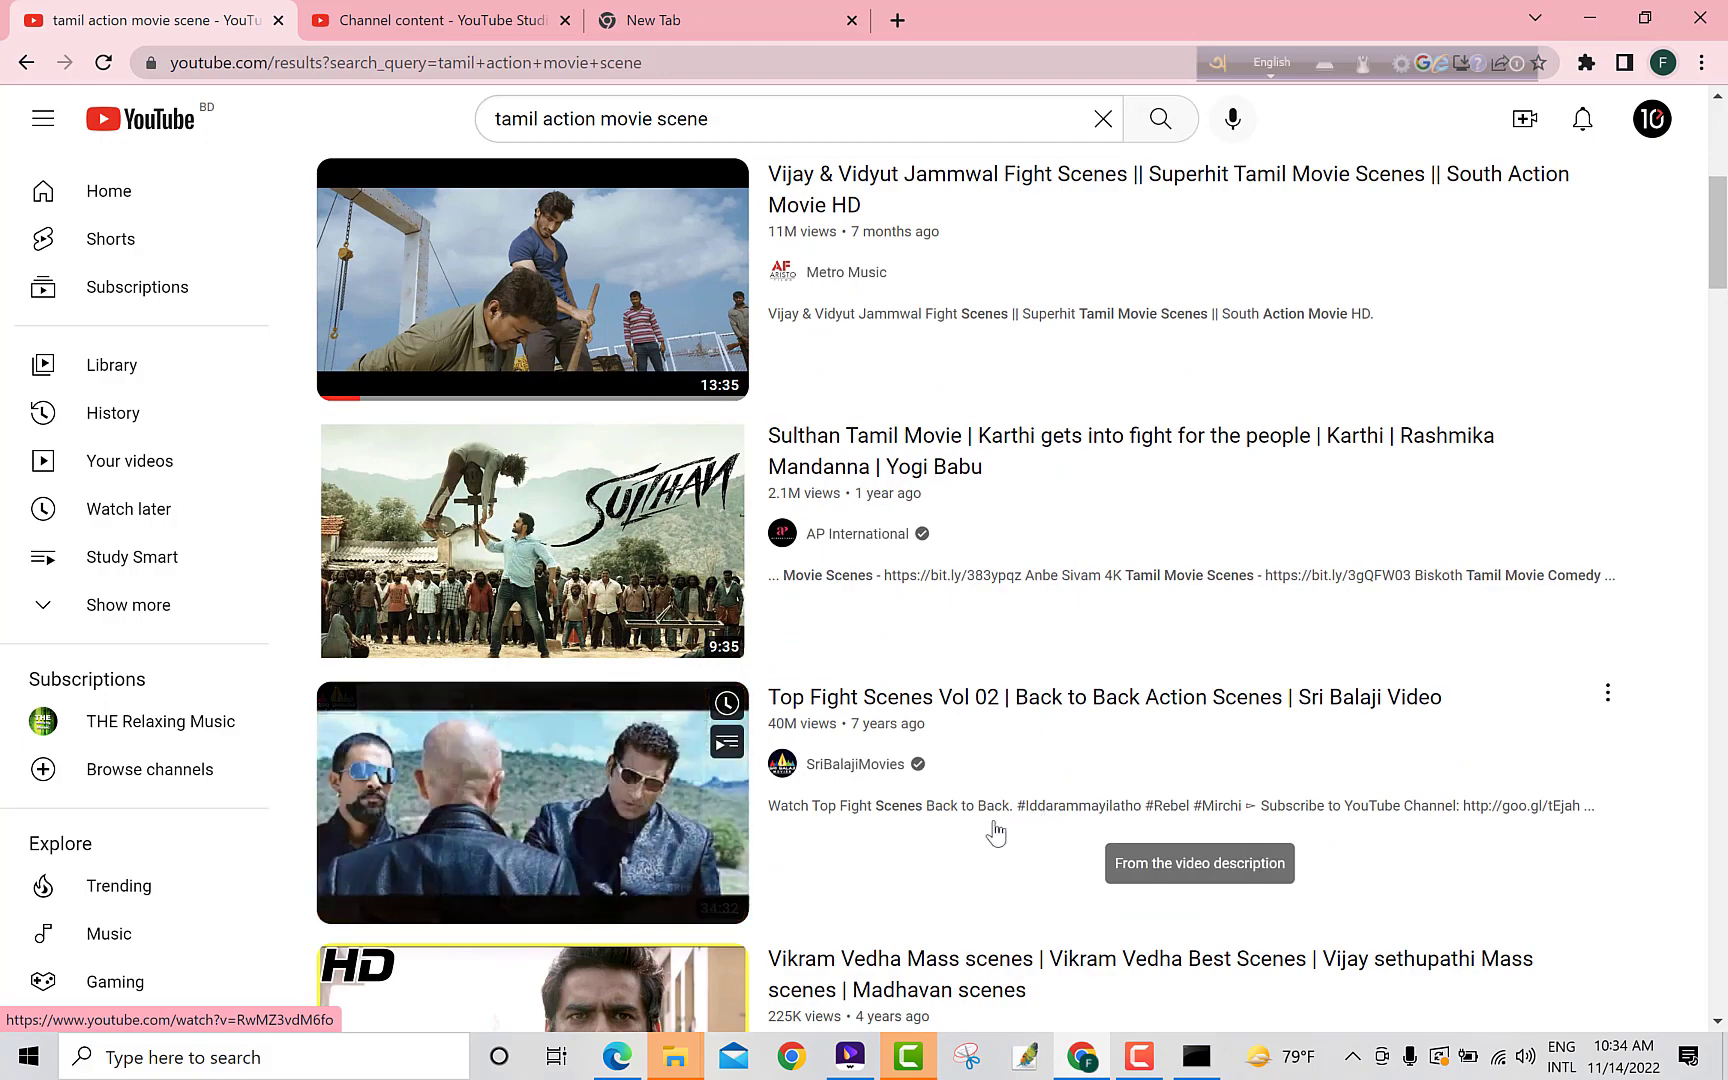
scroll(1031, 776, "down", 2)
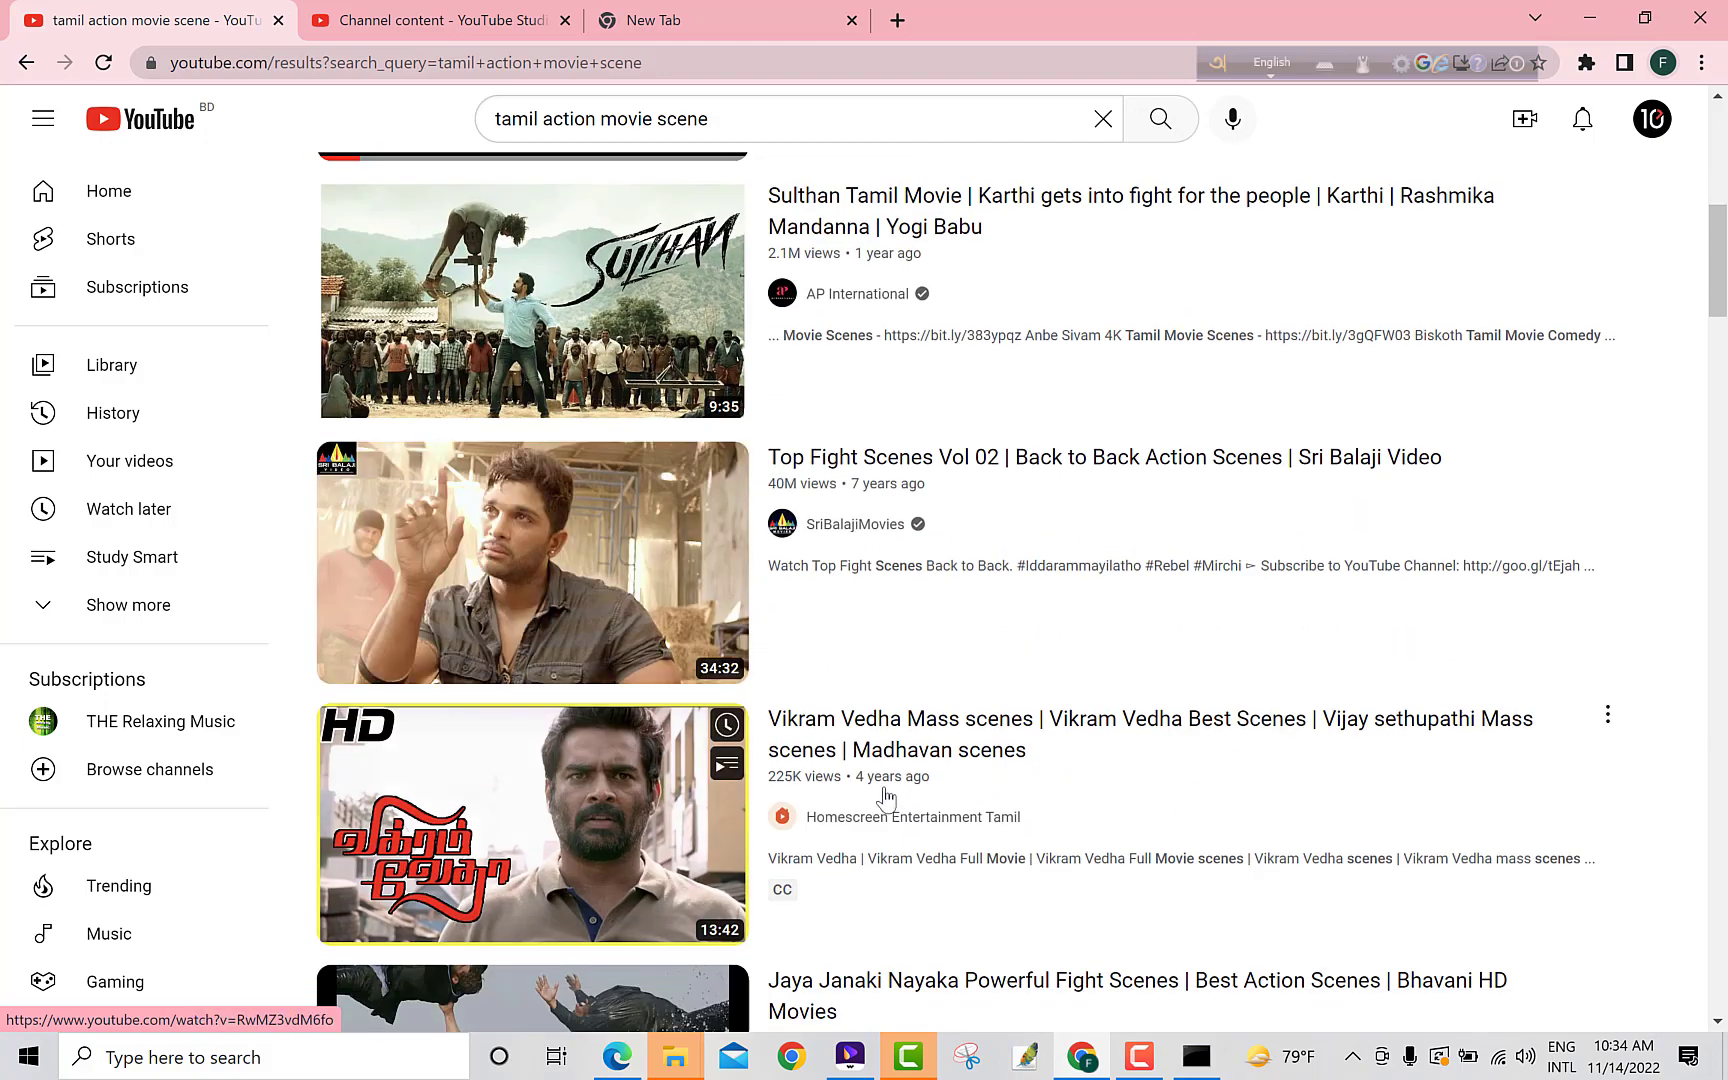
scroll(884, 797, "down", 2)
scroll(1177, 845, "down", 3)
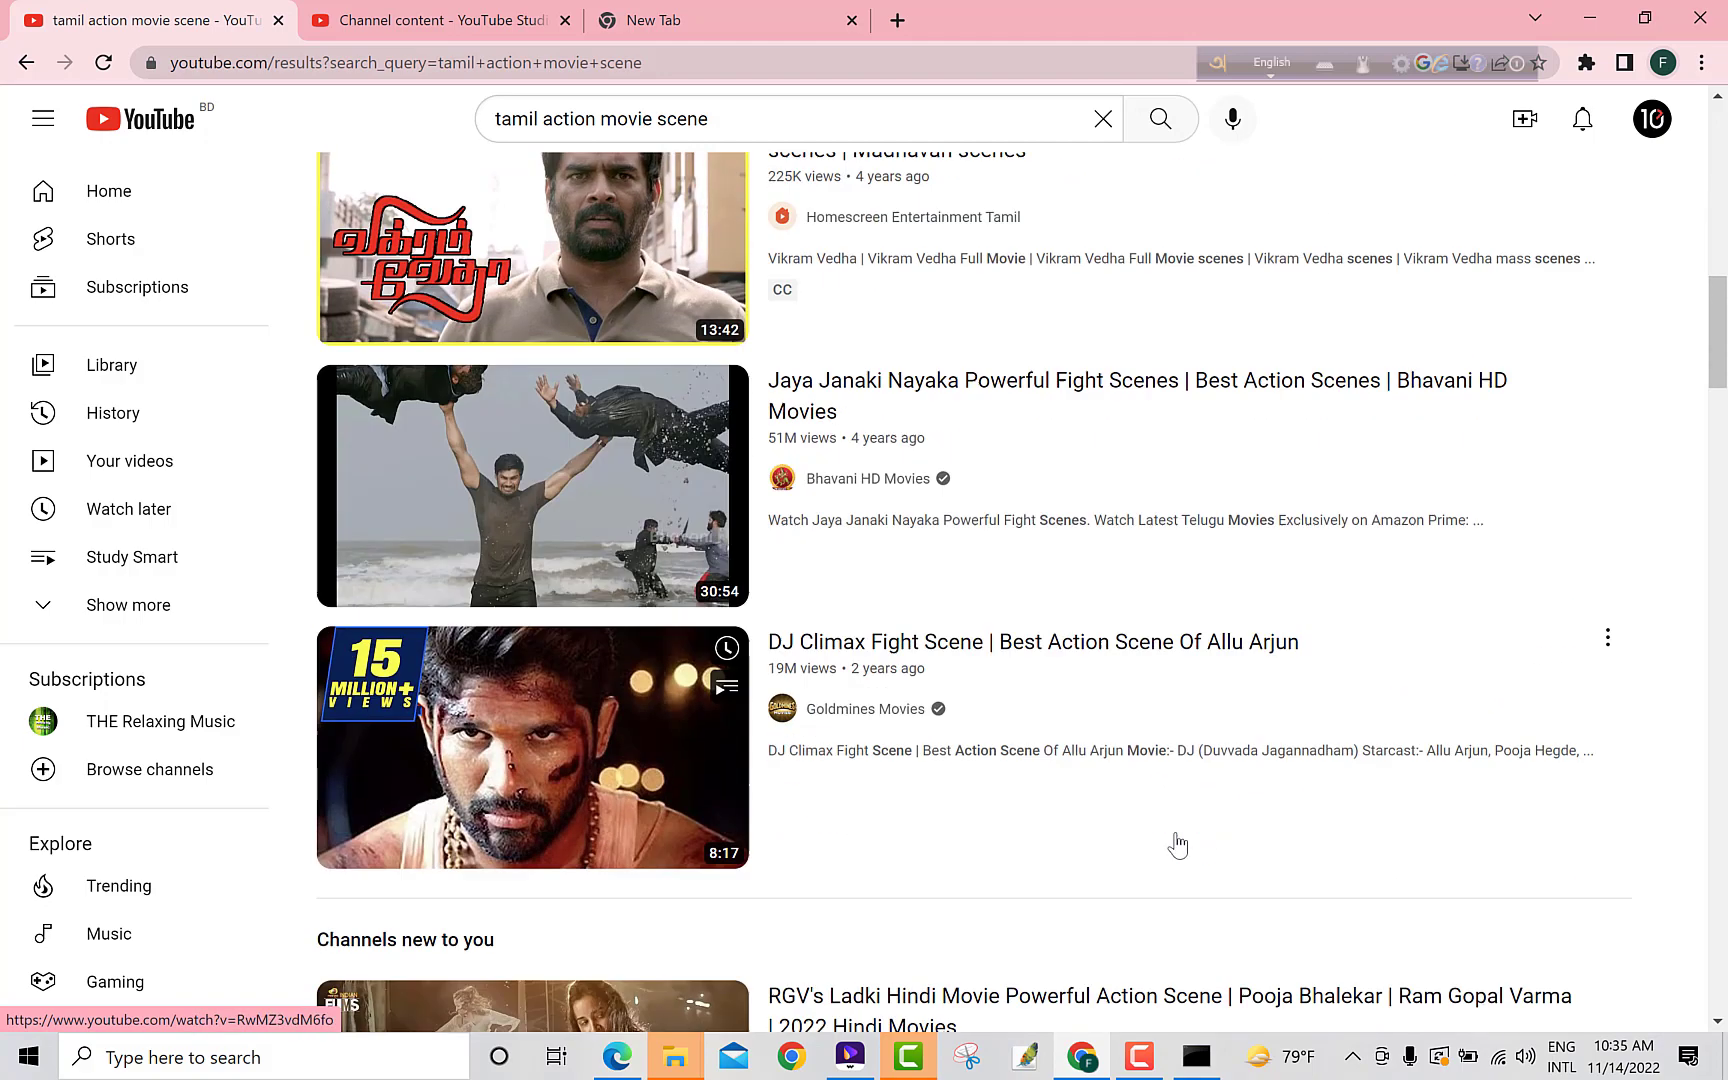
scroll(1178, 842, "down", 3)
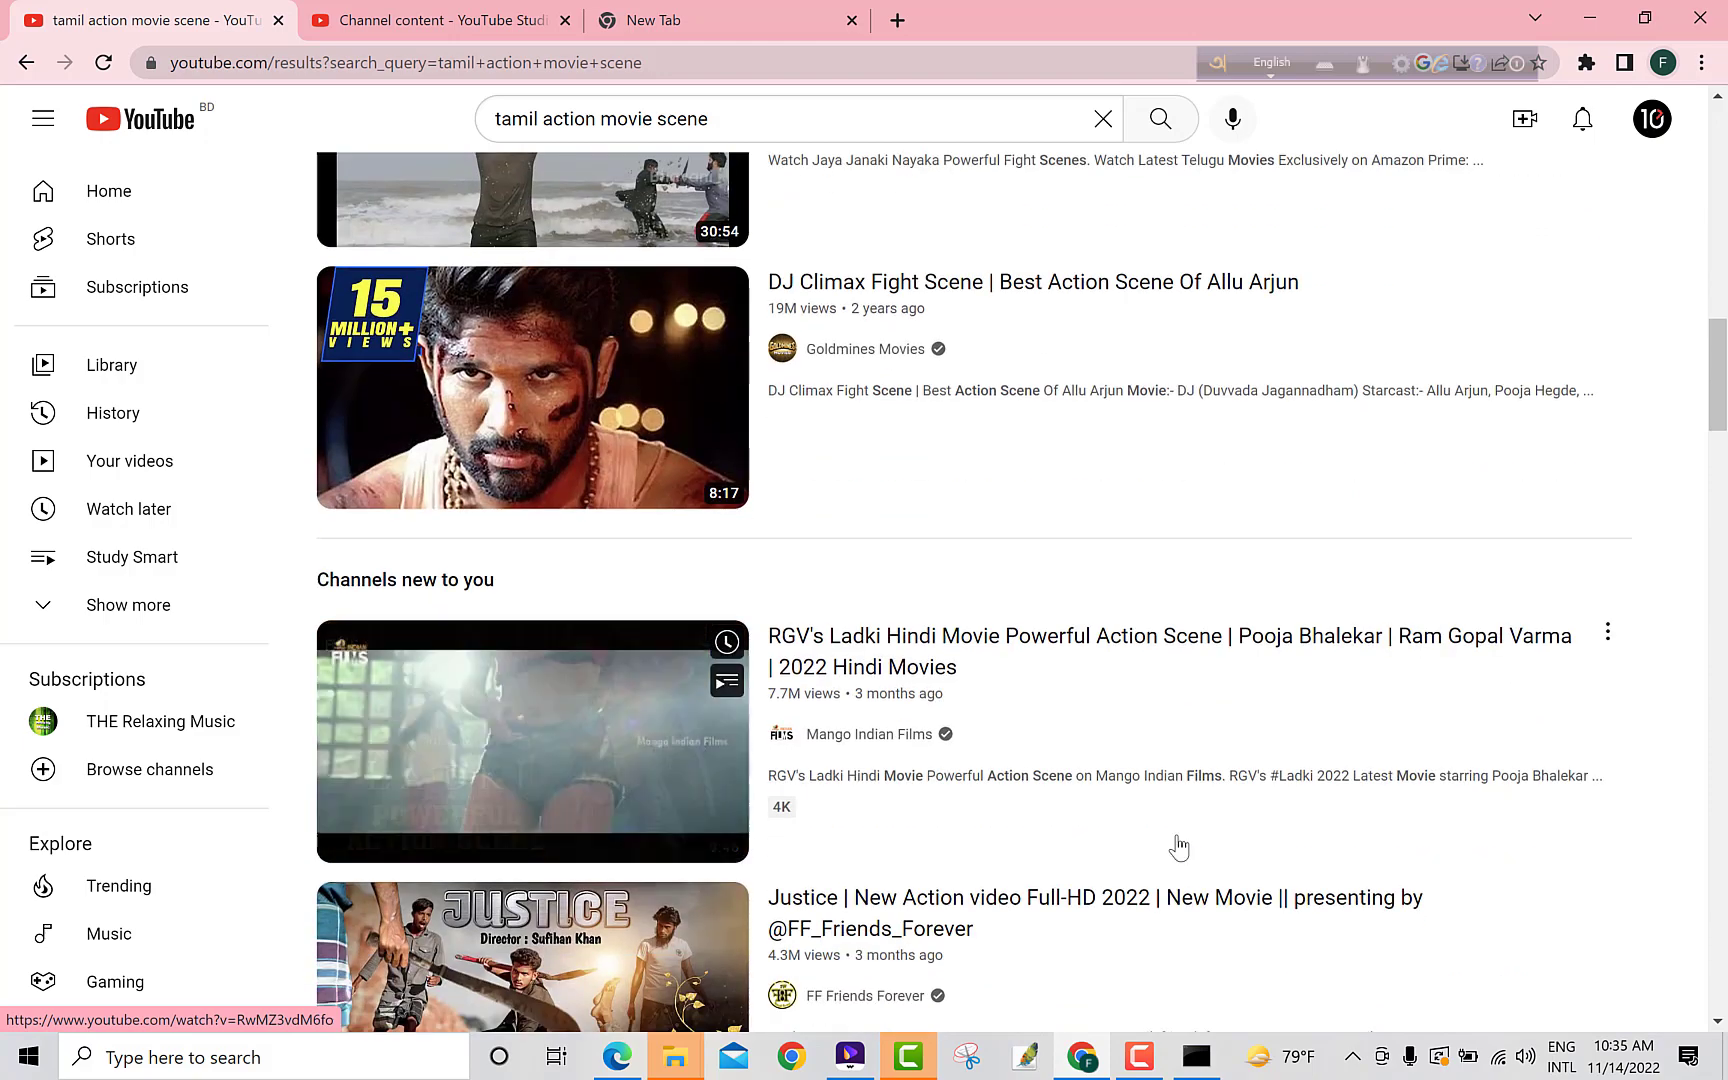
scroll(1176, 841, "down", 3)
scroll(1720, 972, "down", 3)
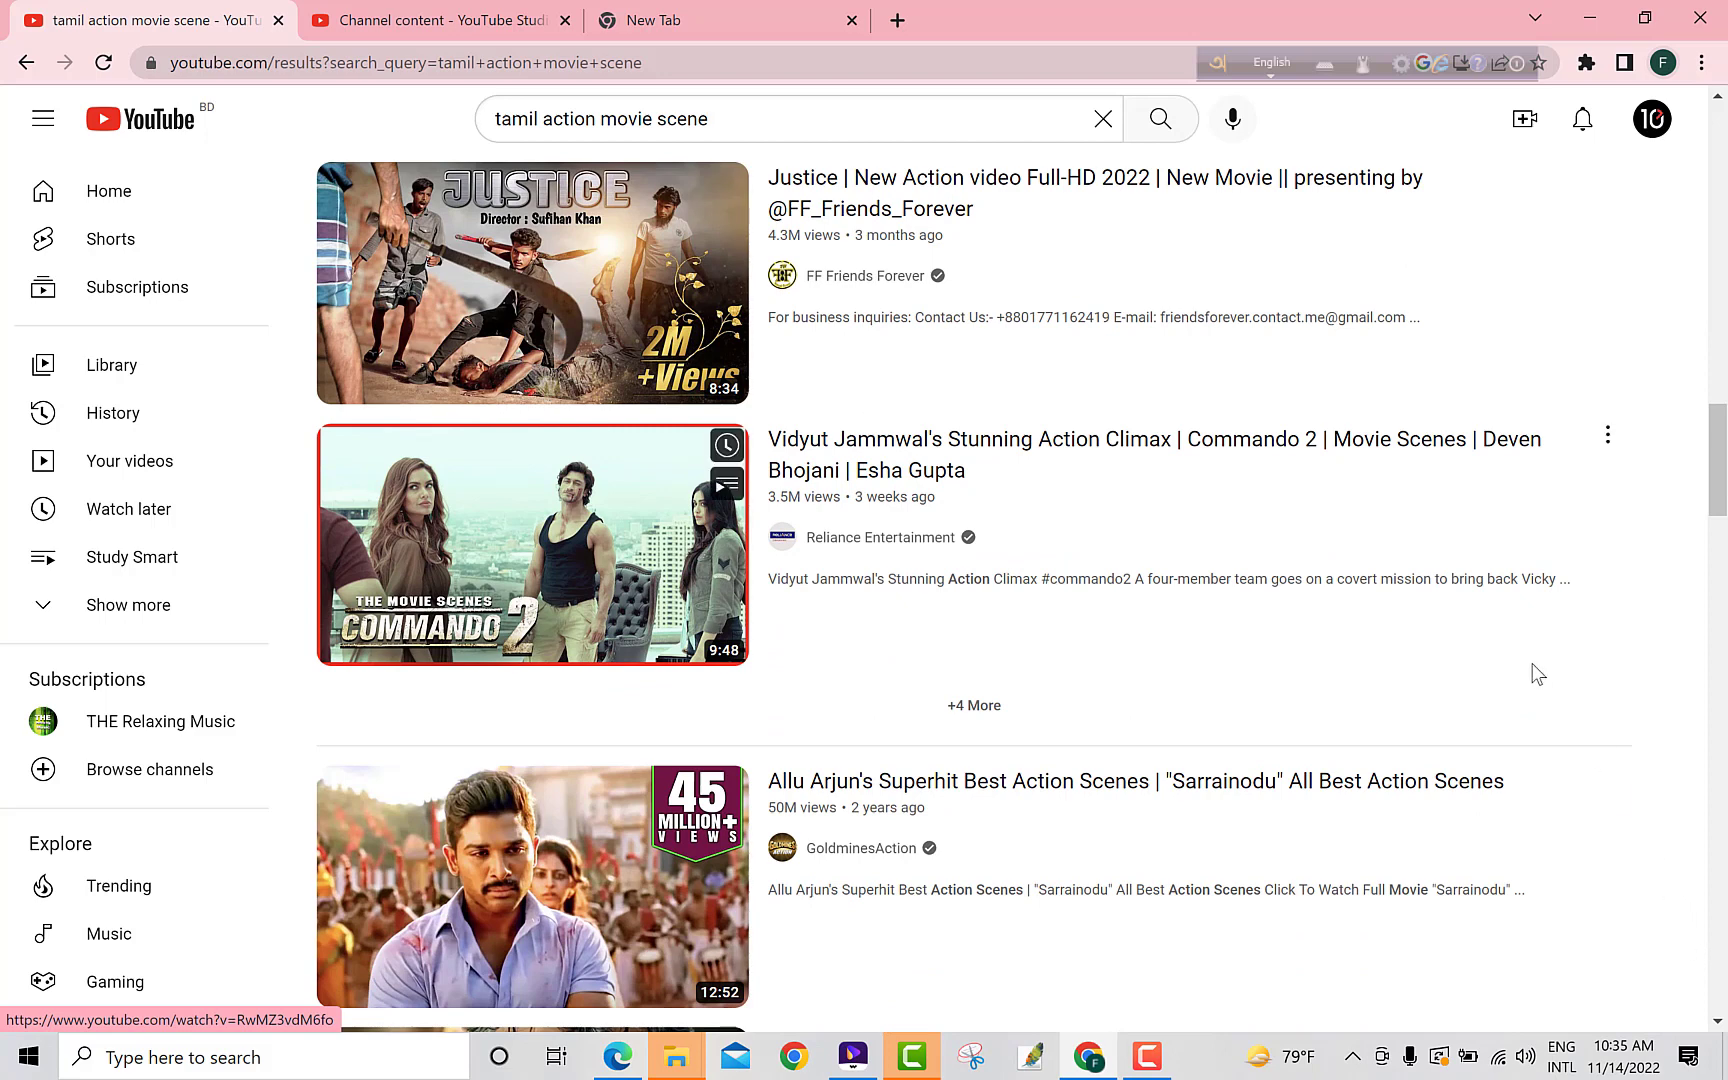
scroll(1706, 822, "down", 1)
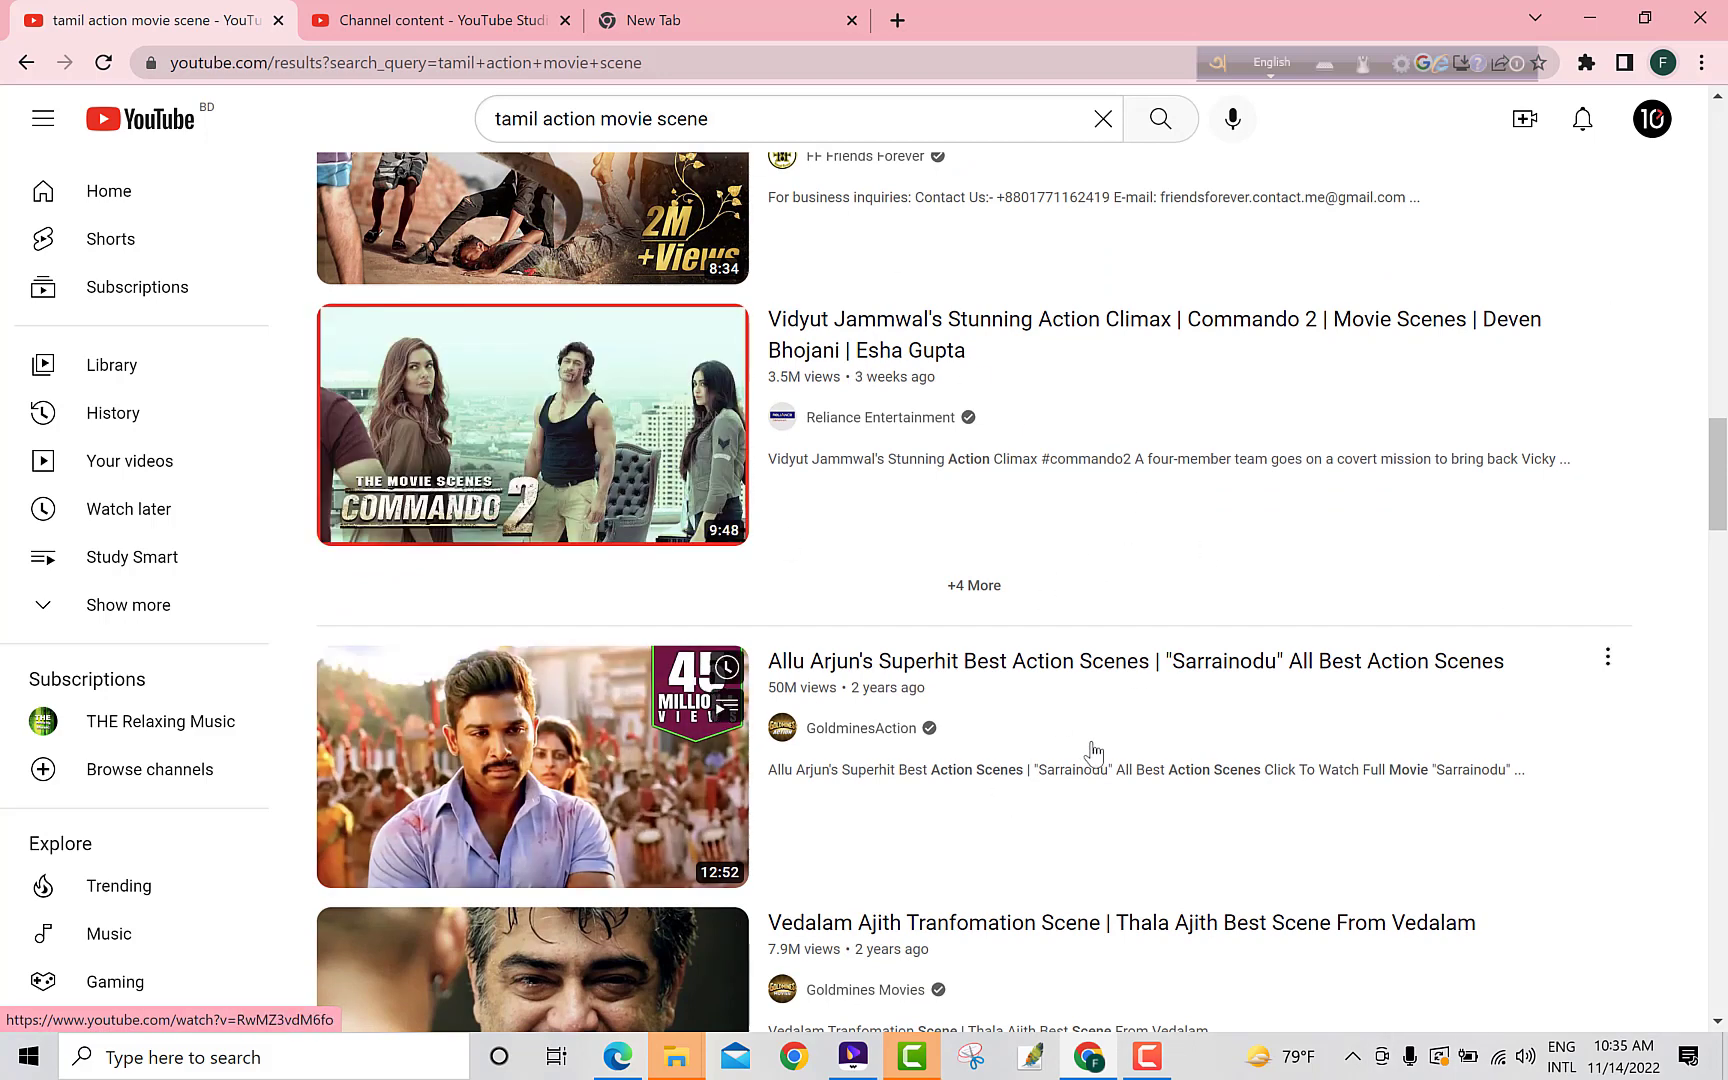
scroll(1060, 802, "down", 2)
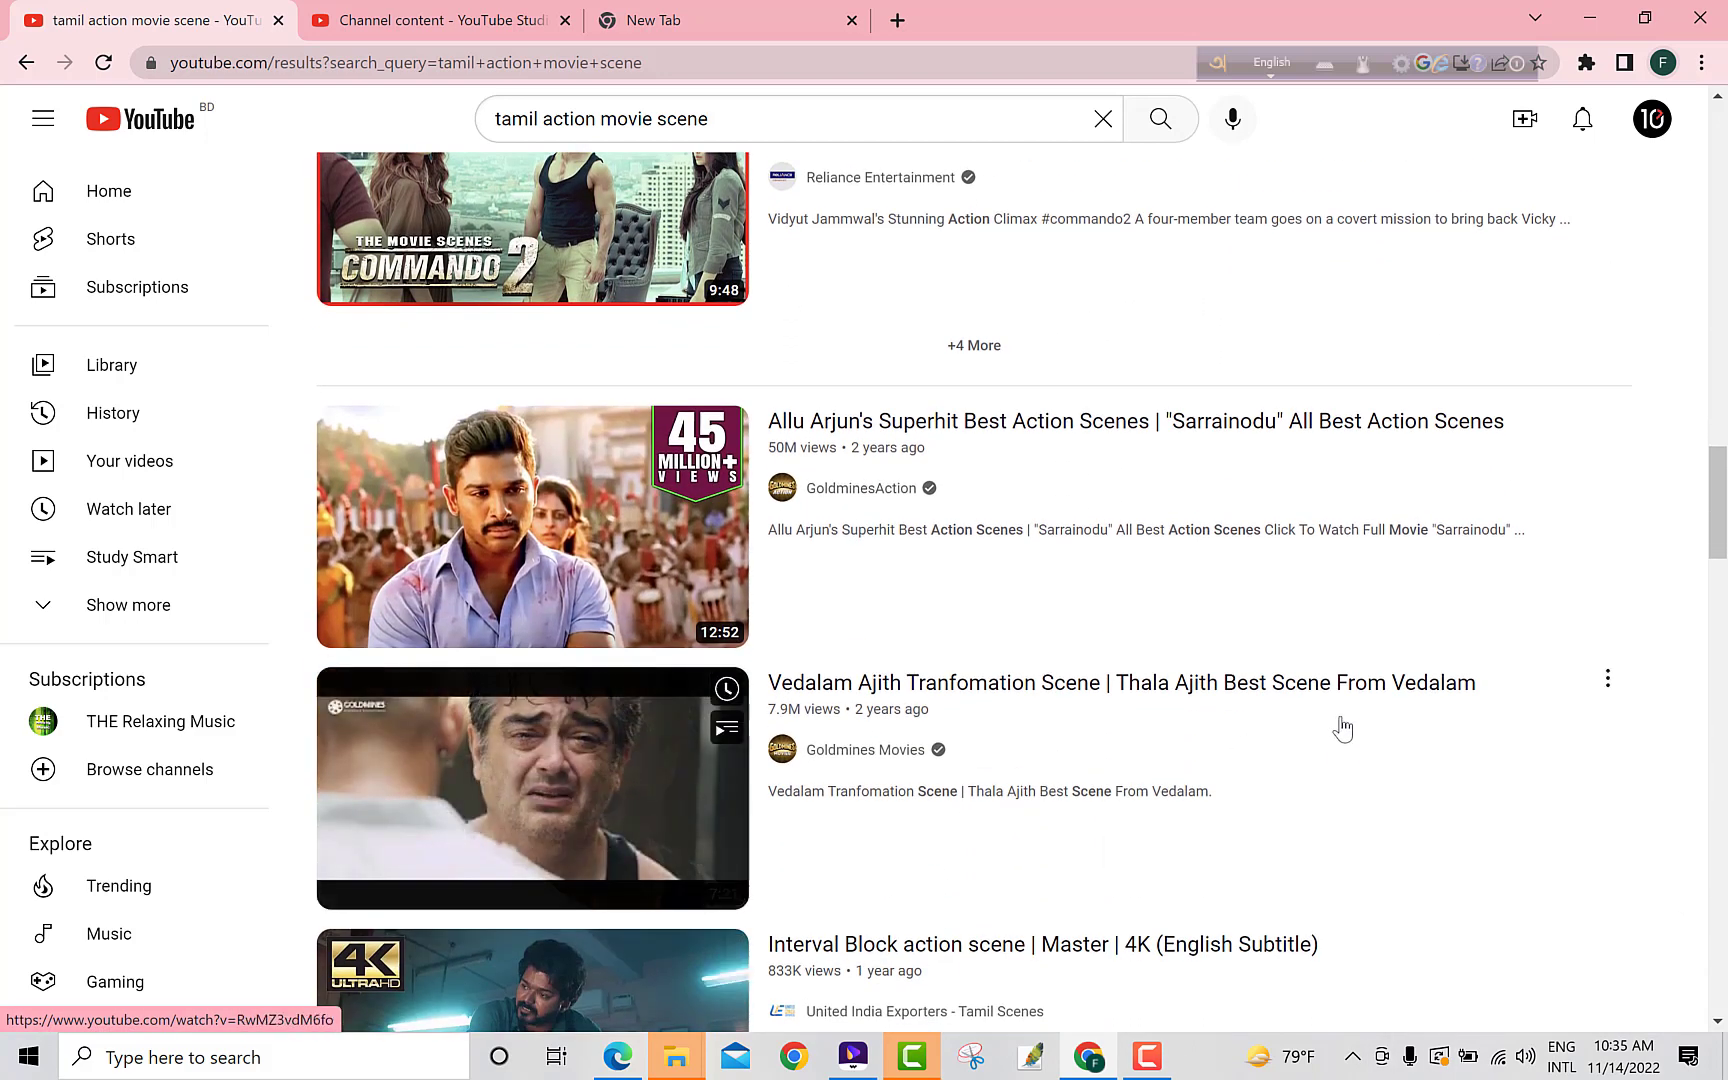
scroll(1640, 760, "down", 1)
scroll(1656, 768, "down", 3)
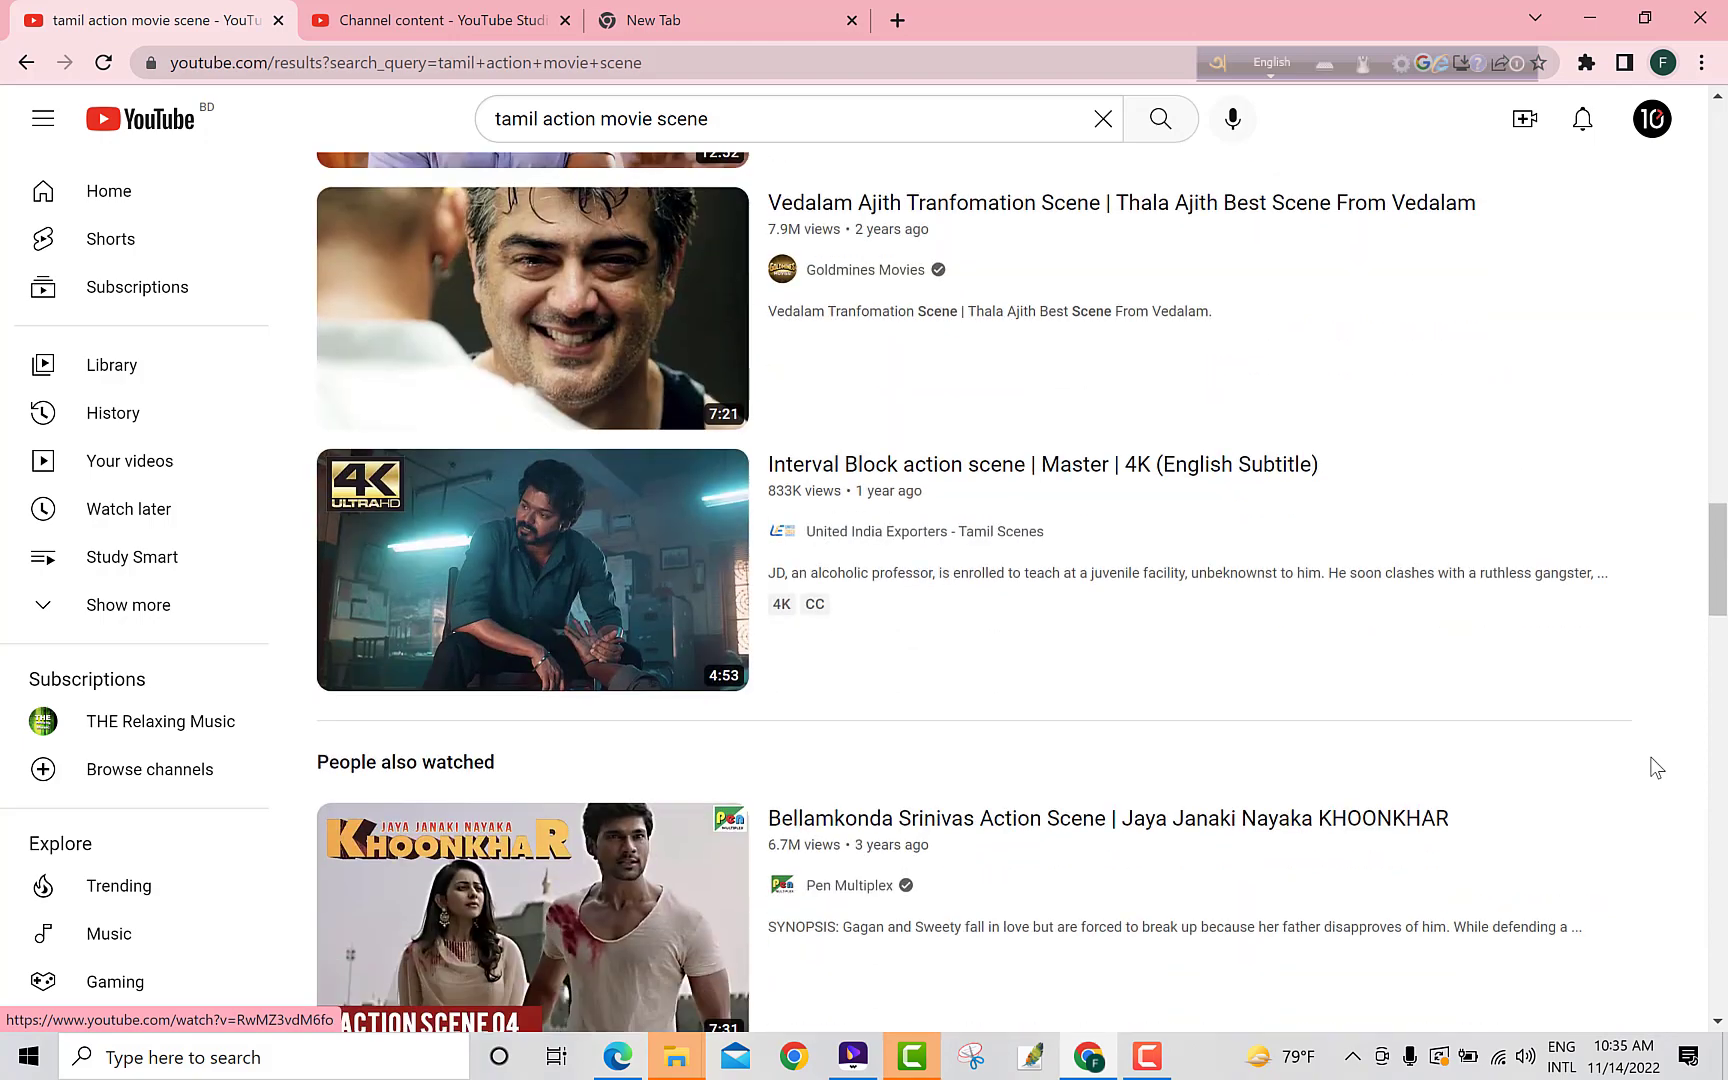
scroll(1076, 744, "down", 3)
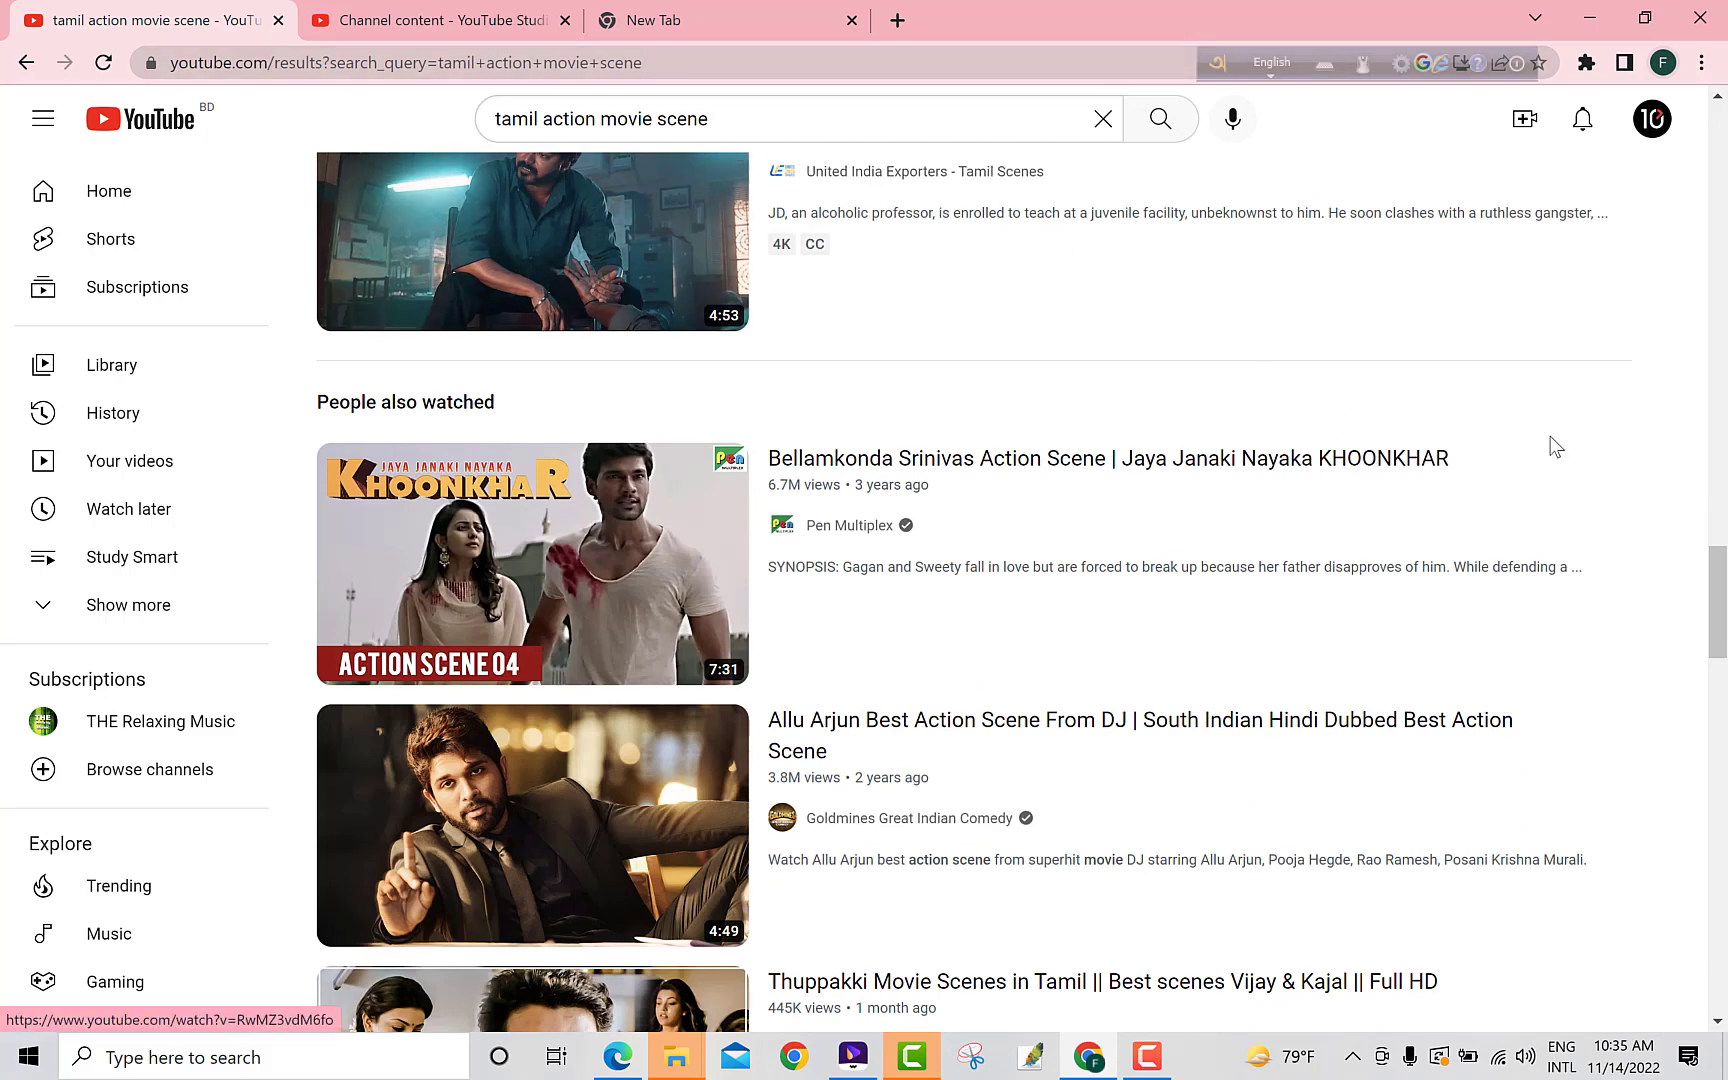
scroll(1445, 725, "down", 1)
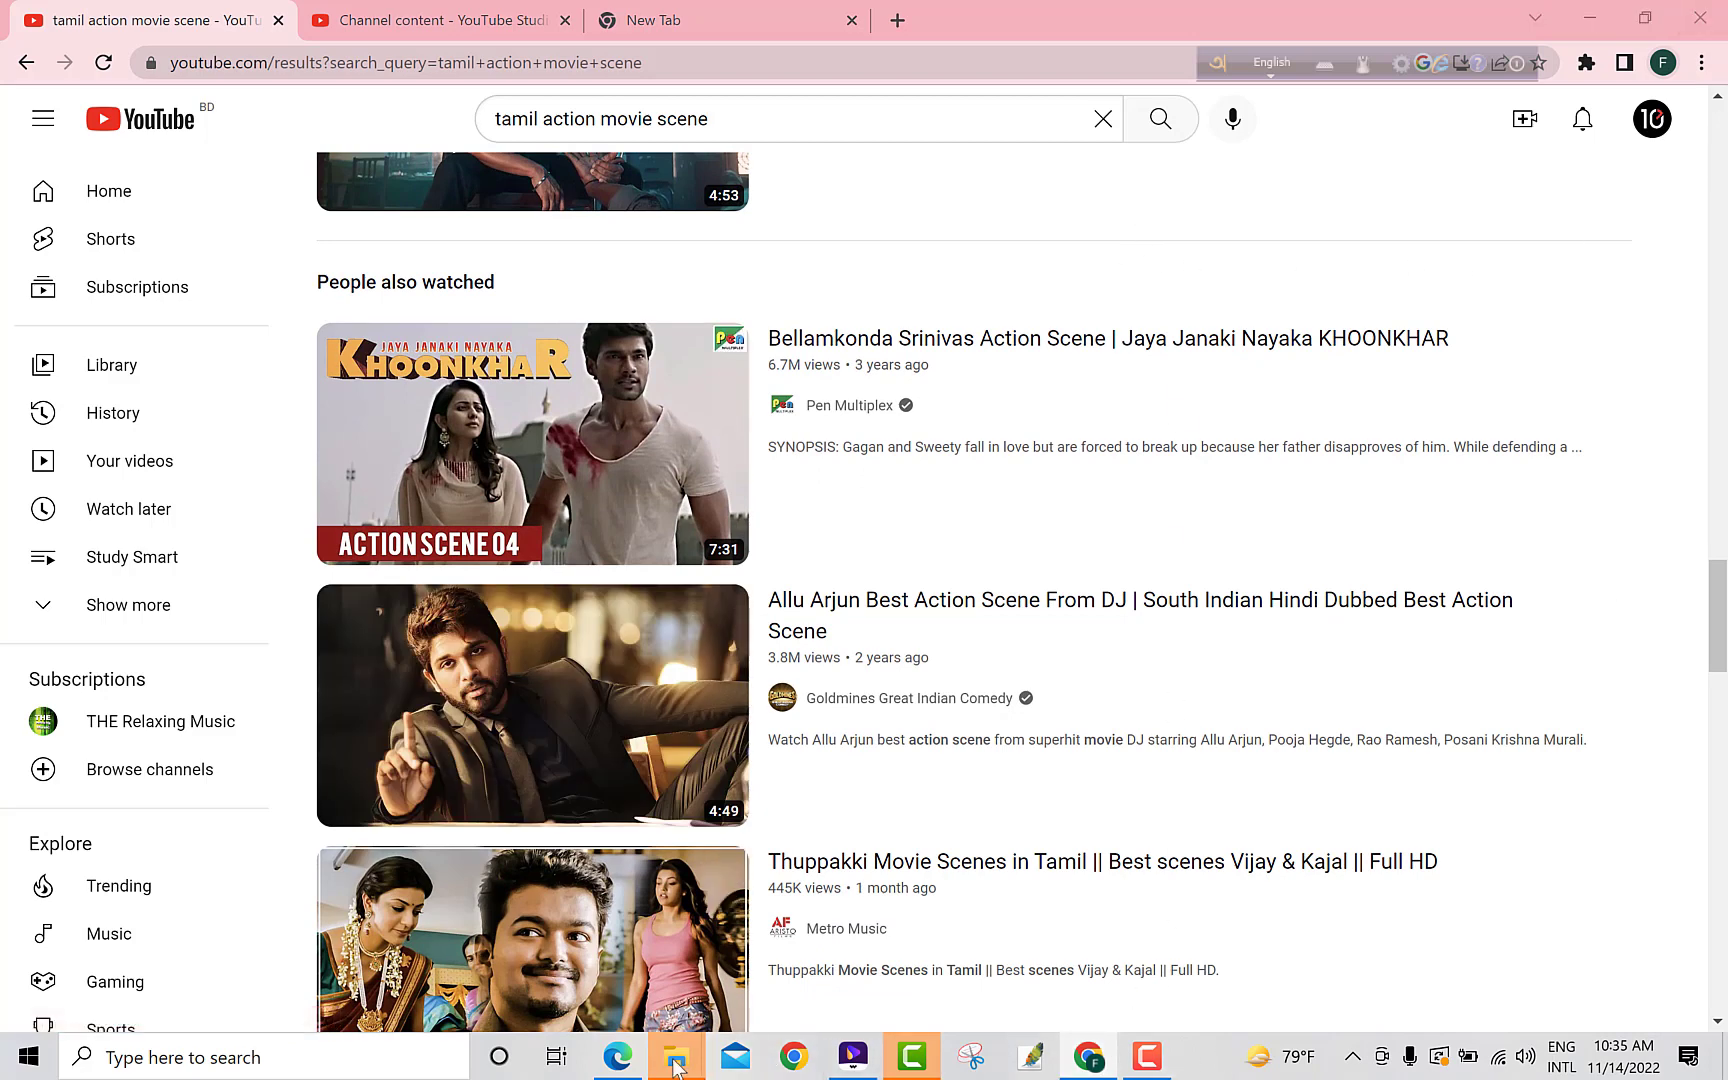
Switch to the full new Version 64bit folder window, open _output and select the processed "allu arjun best fight scene" video.
mouse_move(676, 1066)
left_click(560, 955)
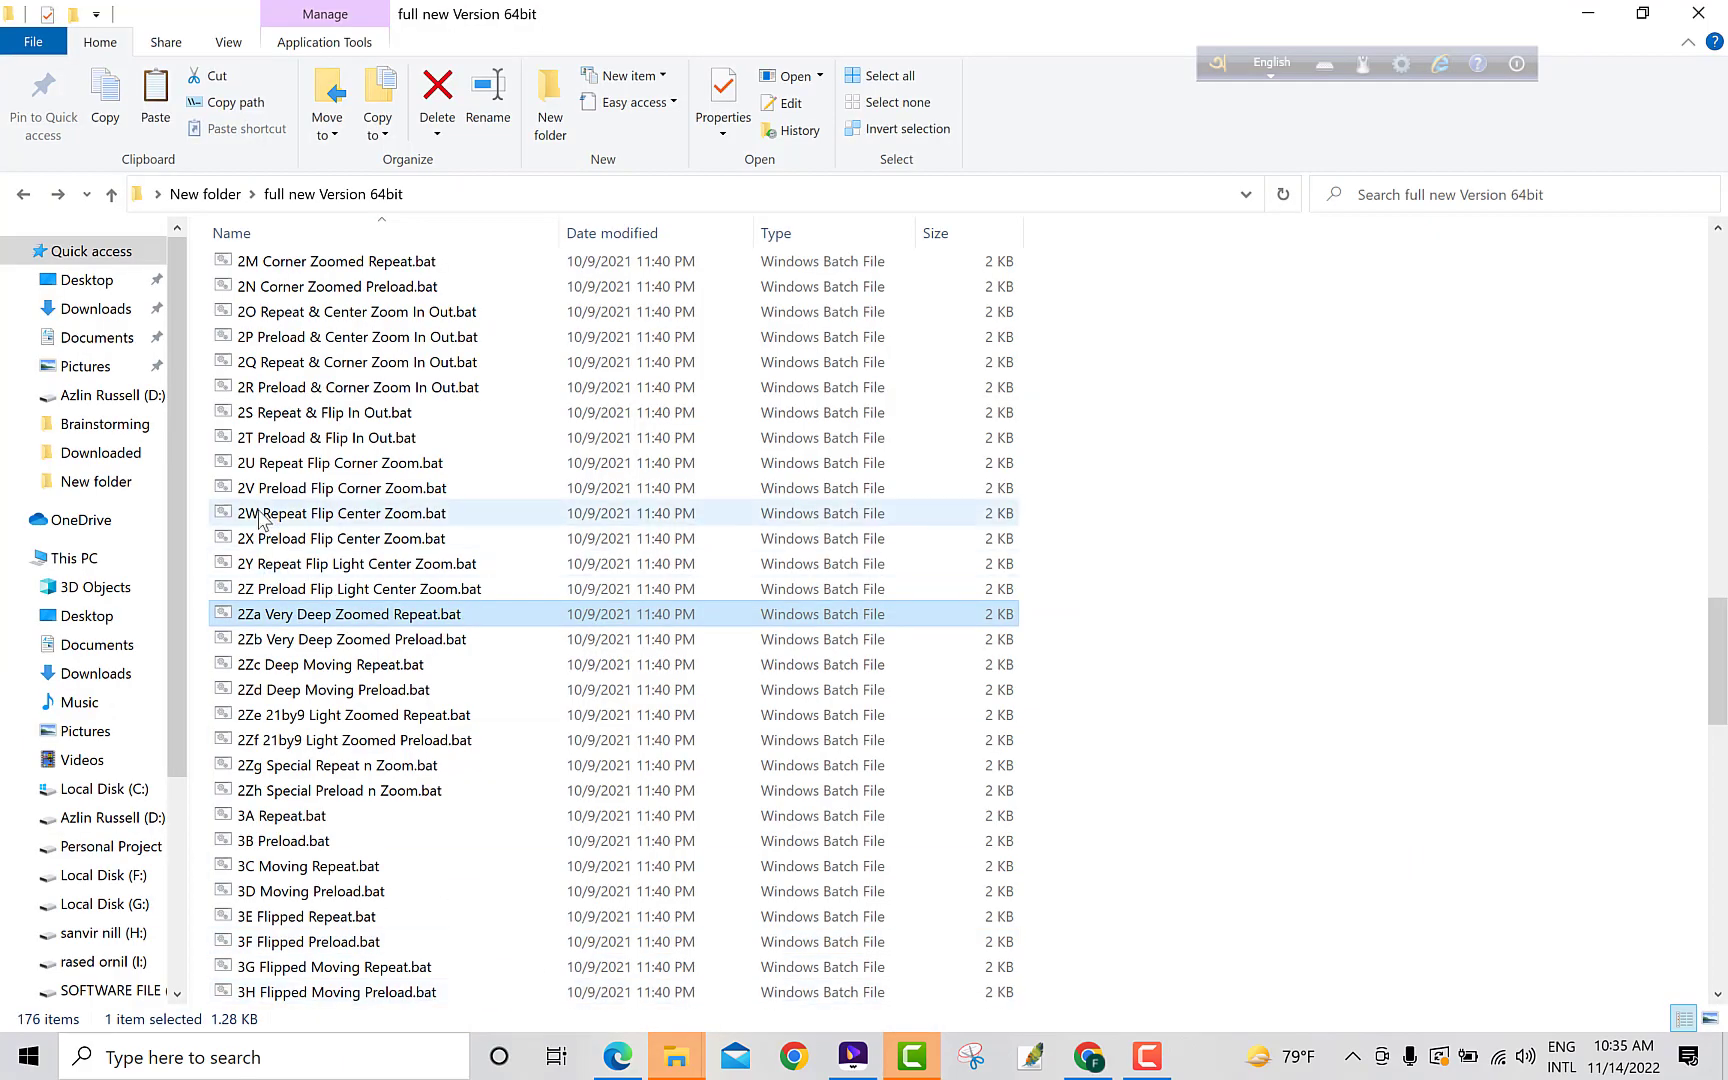
scroll(1277, 552, "up", 8)
scroll(1688, 549, "up", 12)
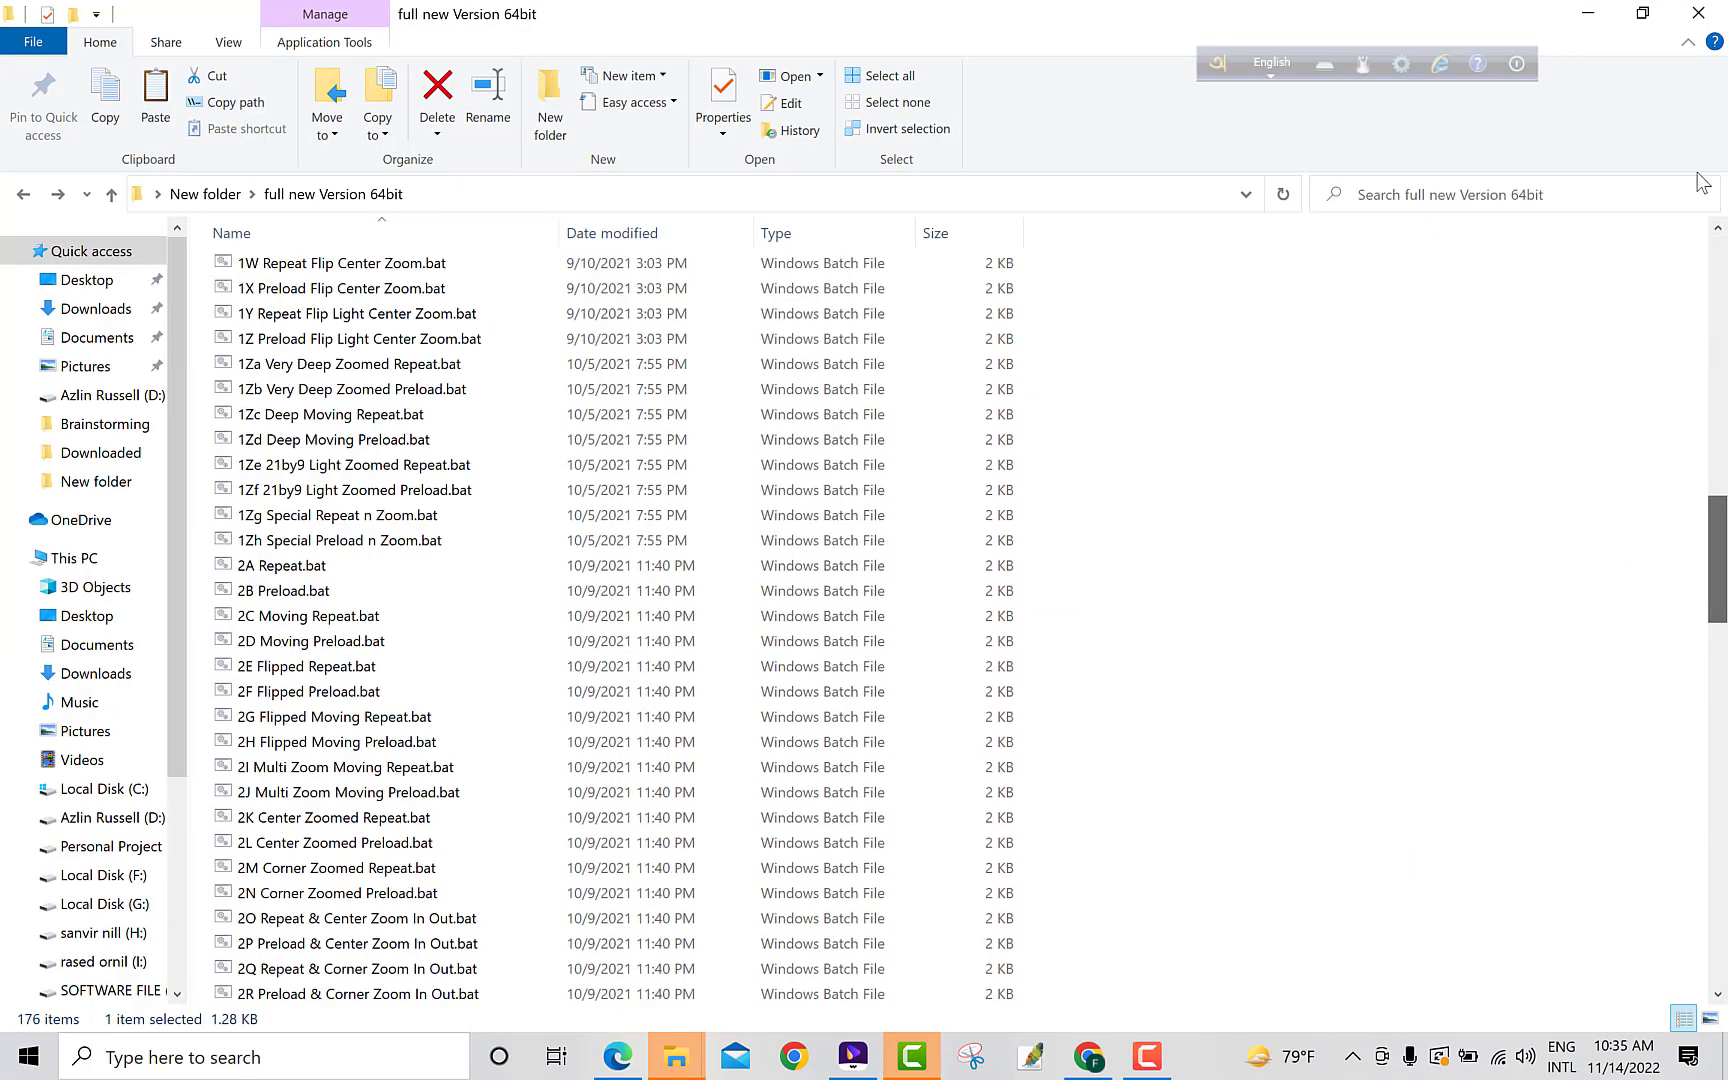
scroll(1450, 390, "up", 10)
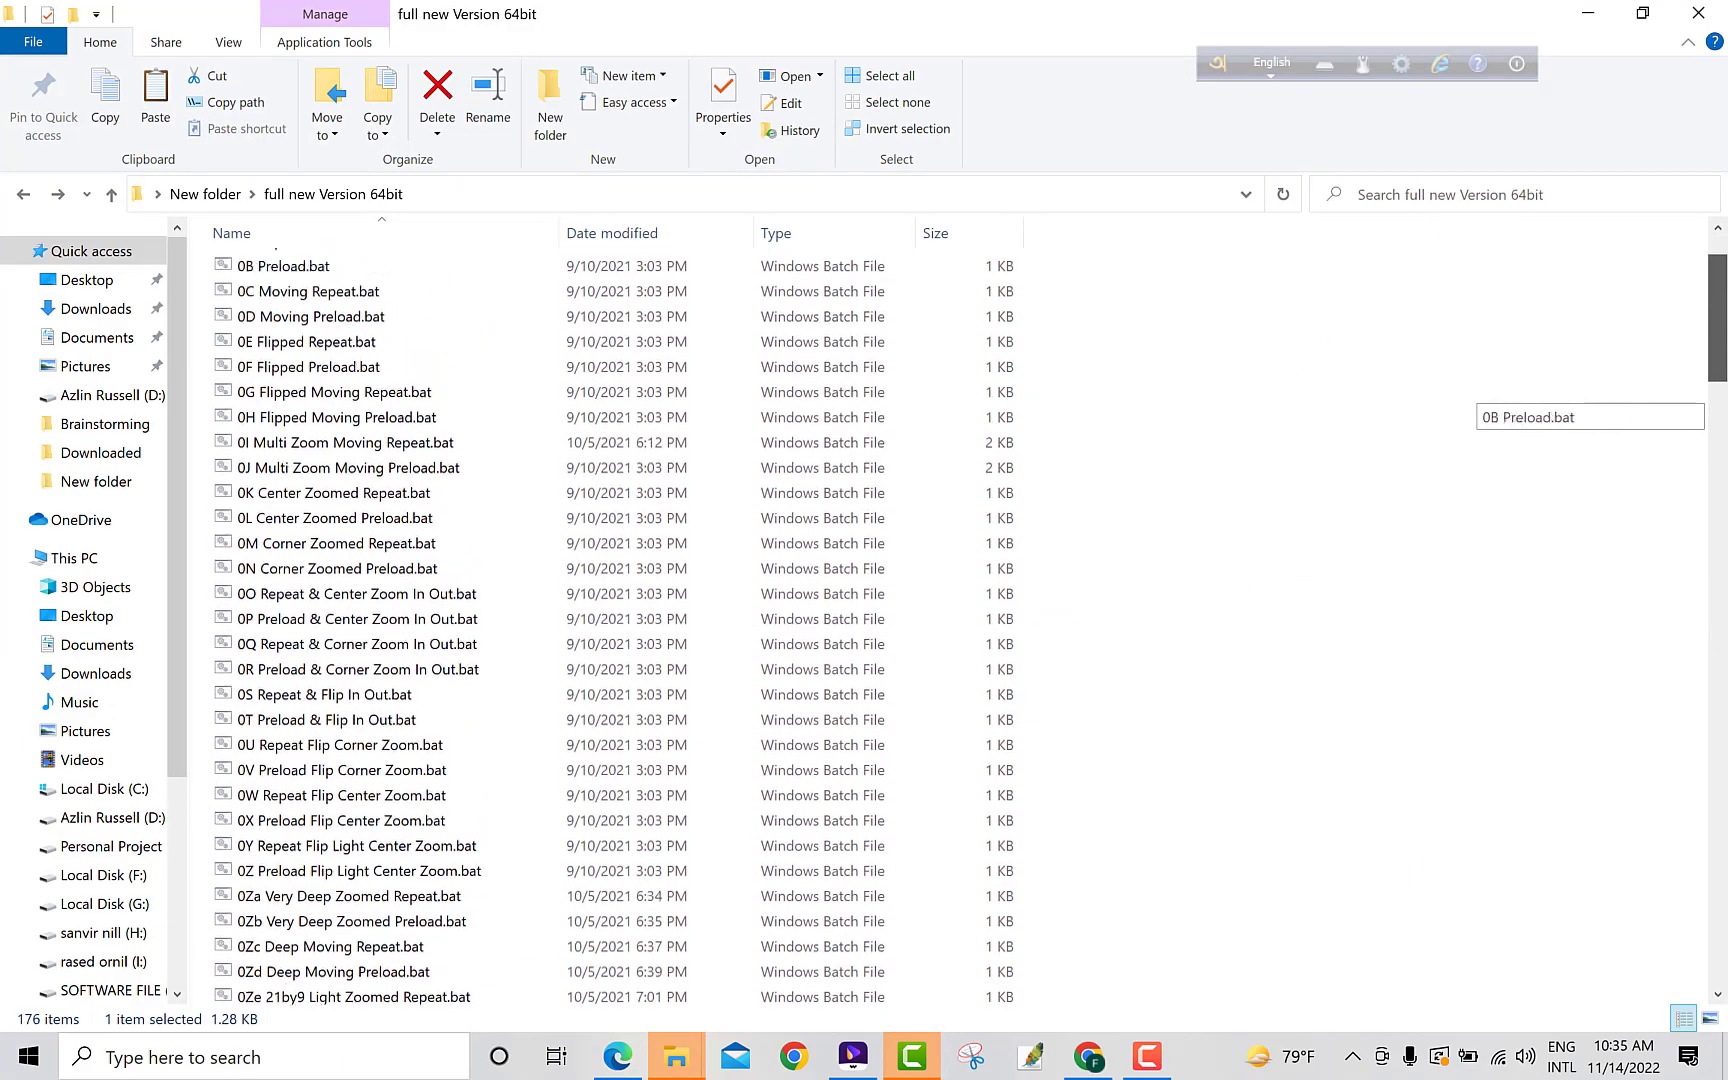
double_click(482, 294)
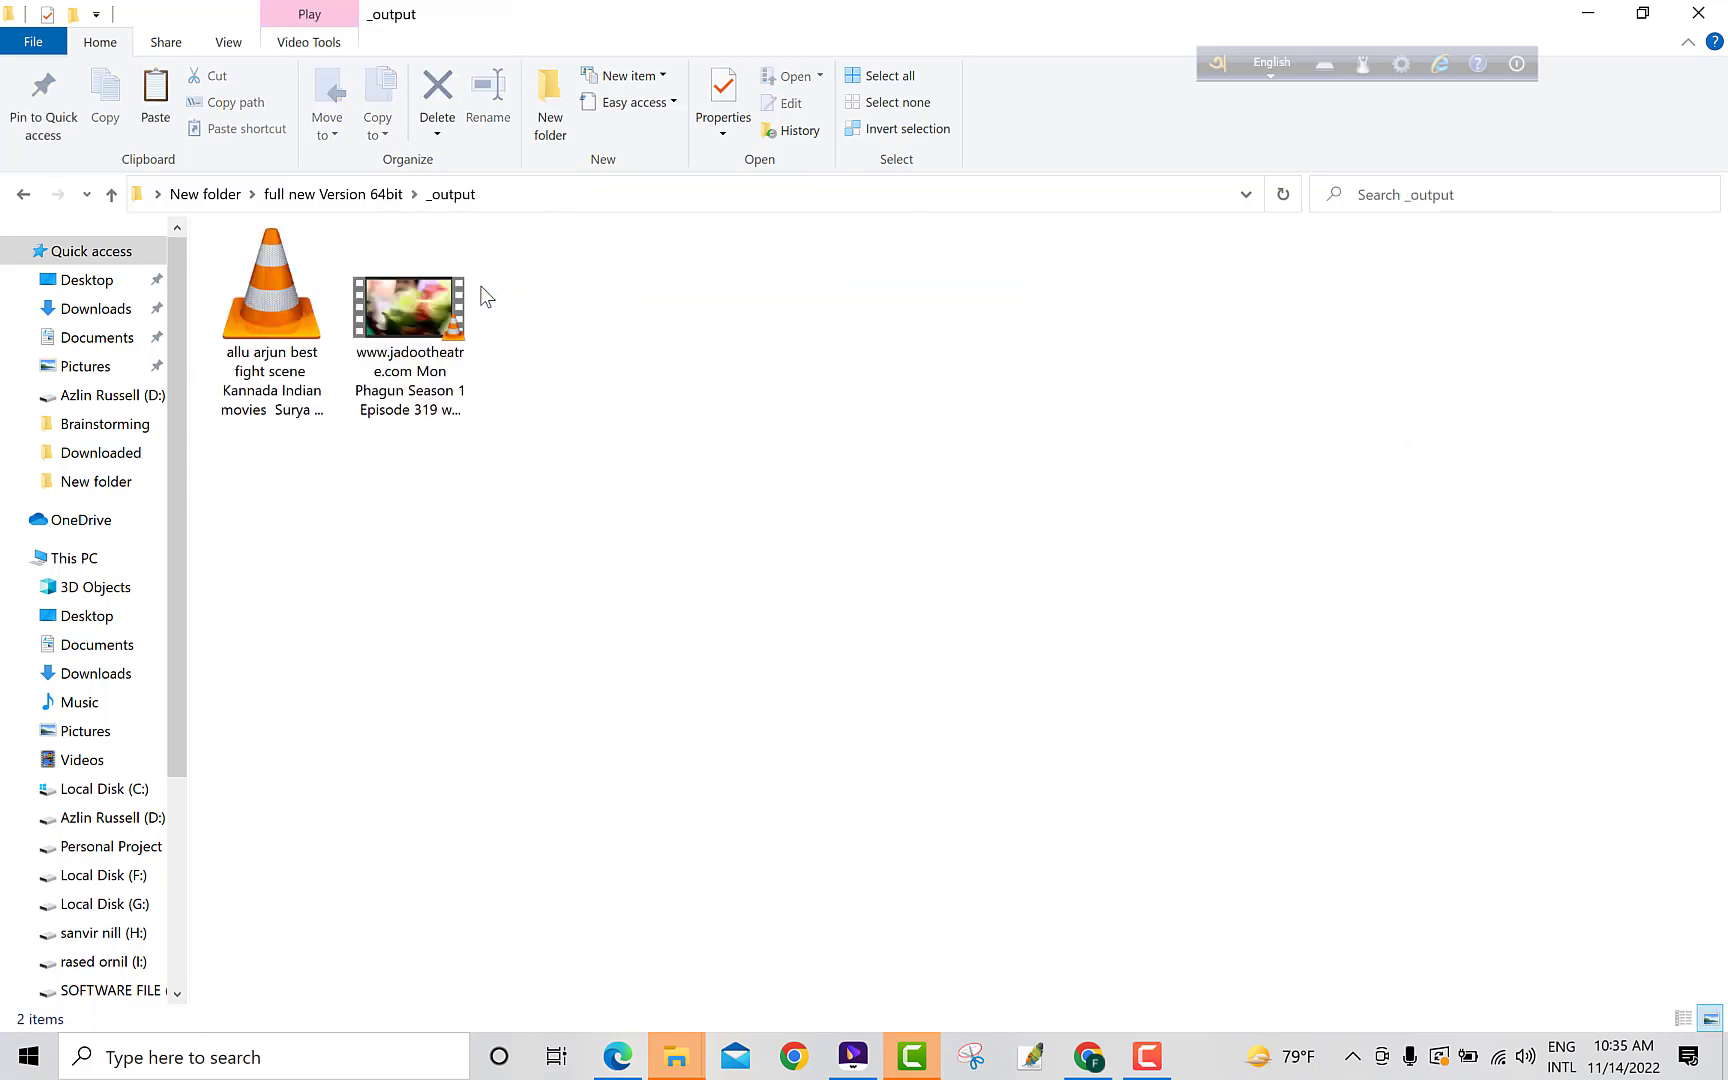
left_click(290, 326)
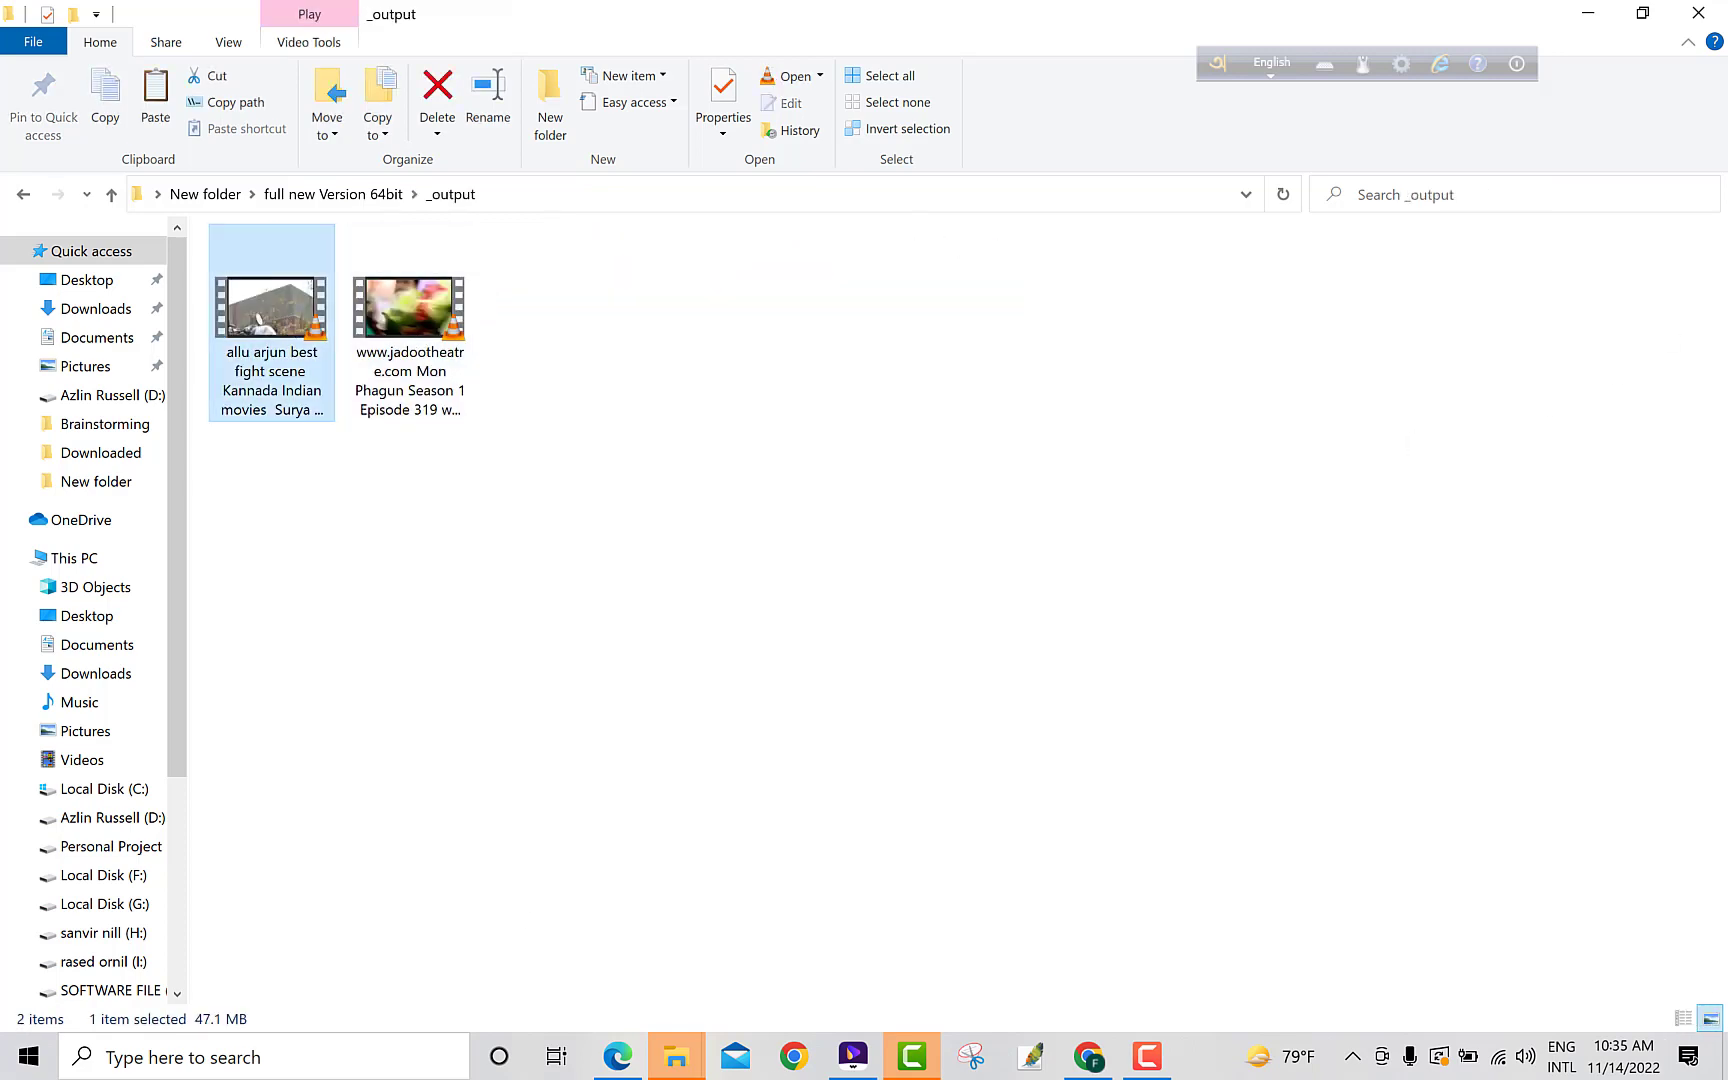
Switch to Chrome and open the YouTube video upload dialog.
left_click(1089, 1058)
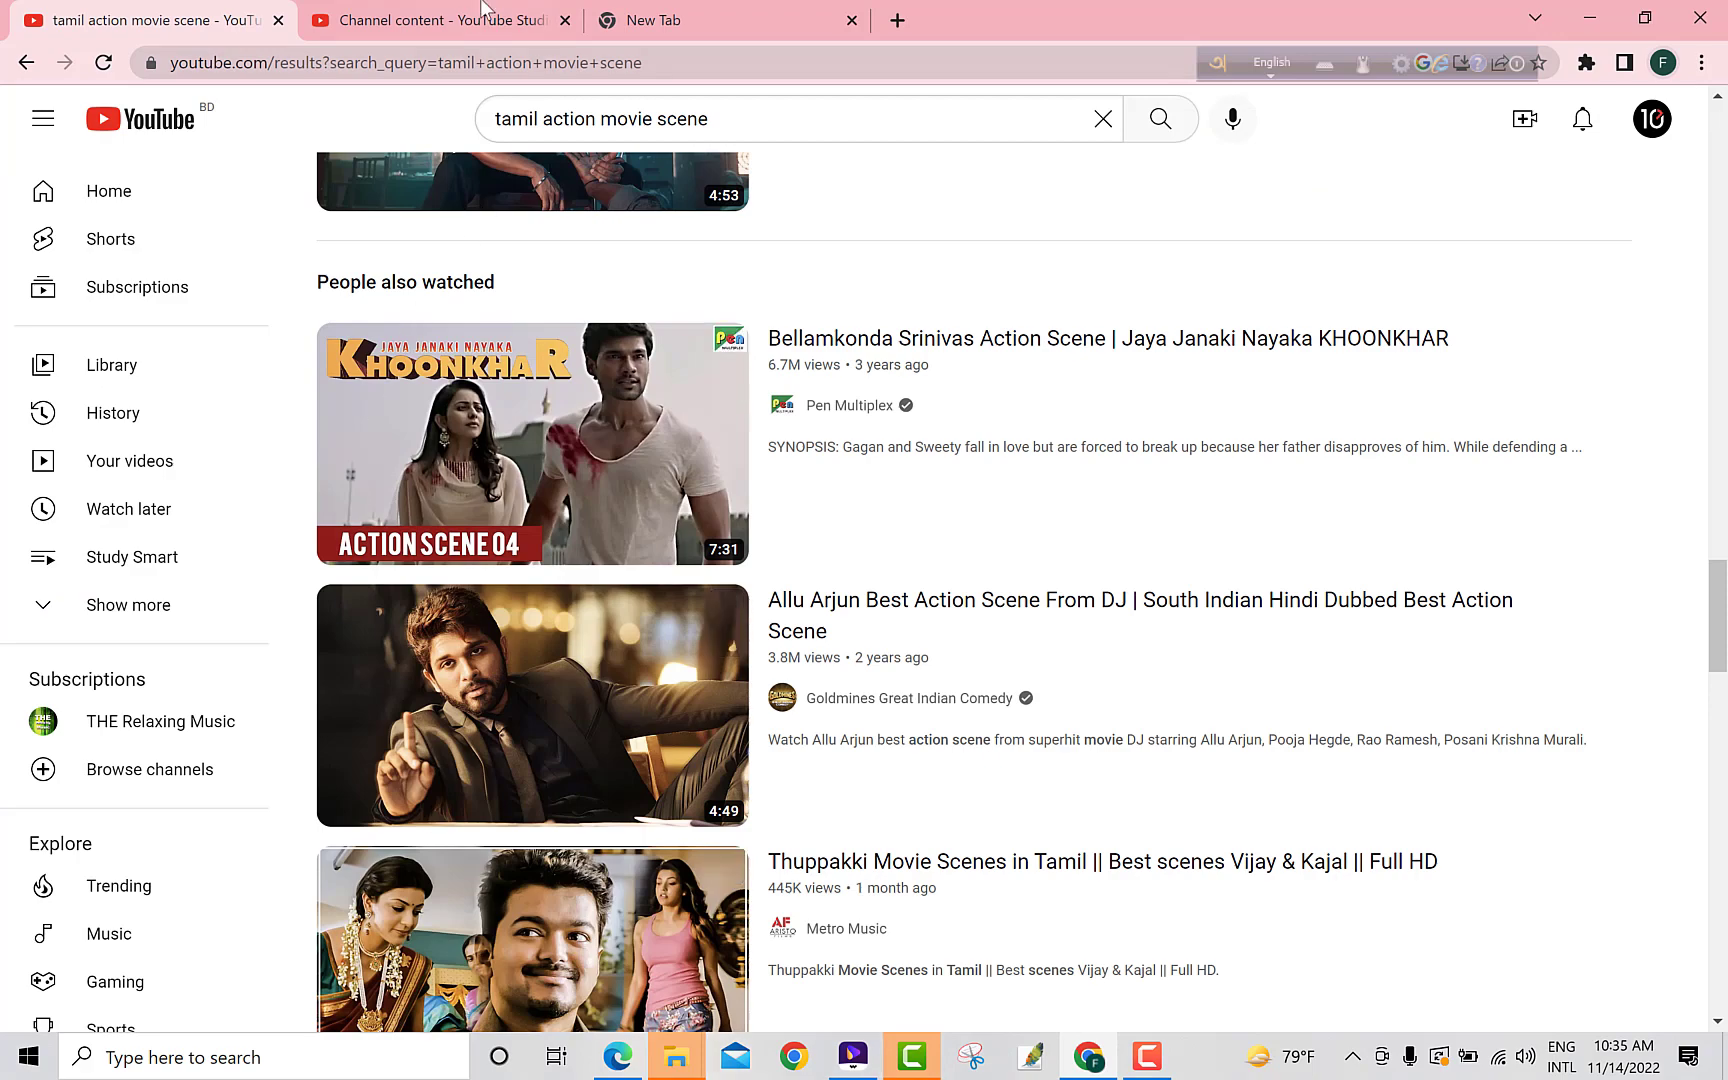
scroll(1624, 386, "up", 8)
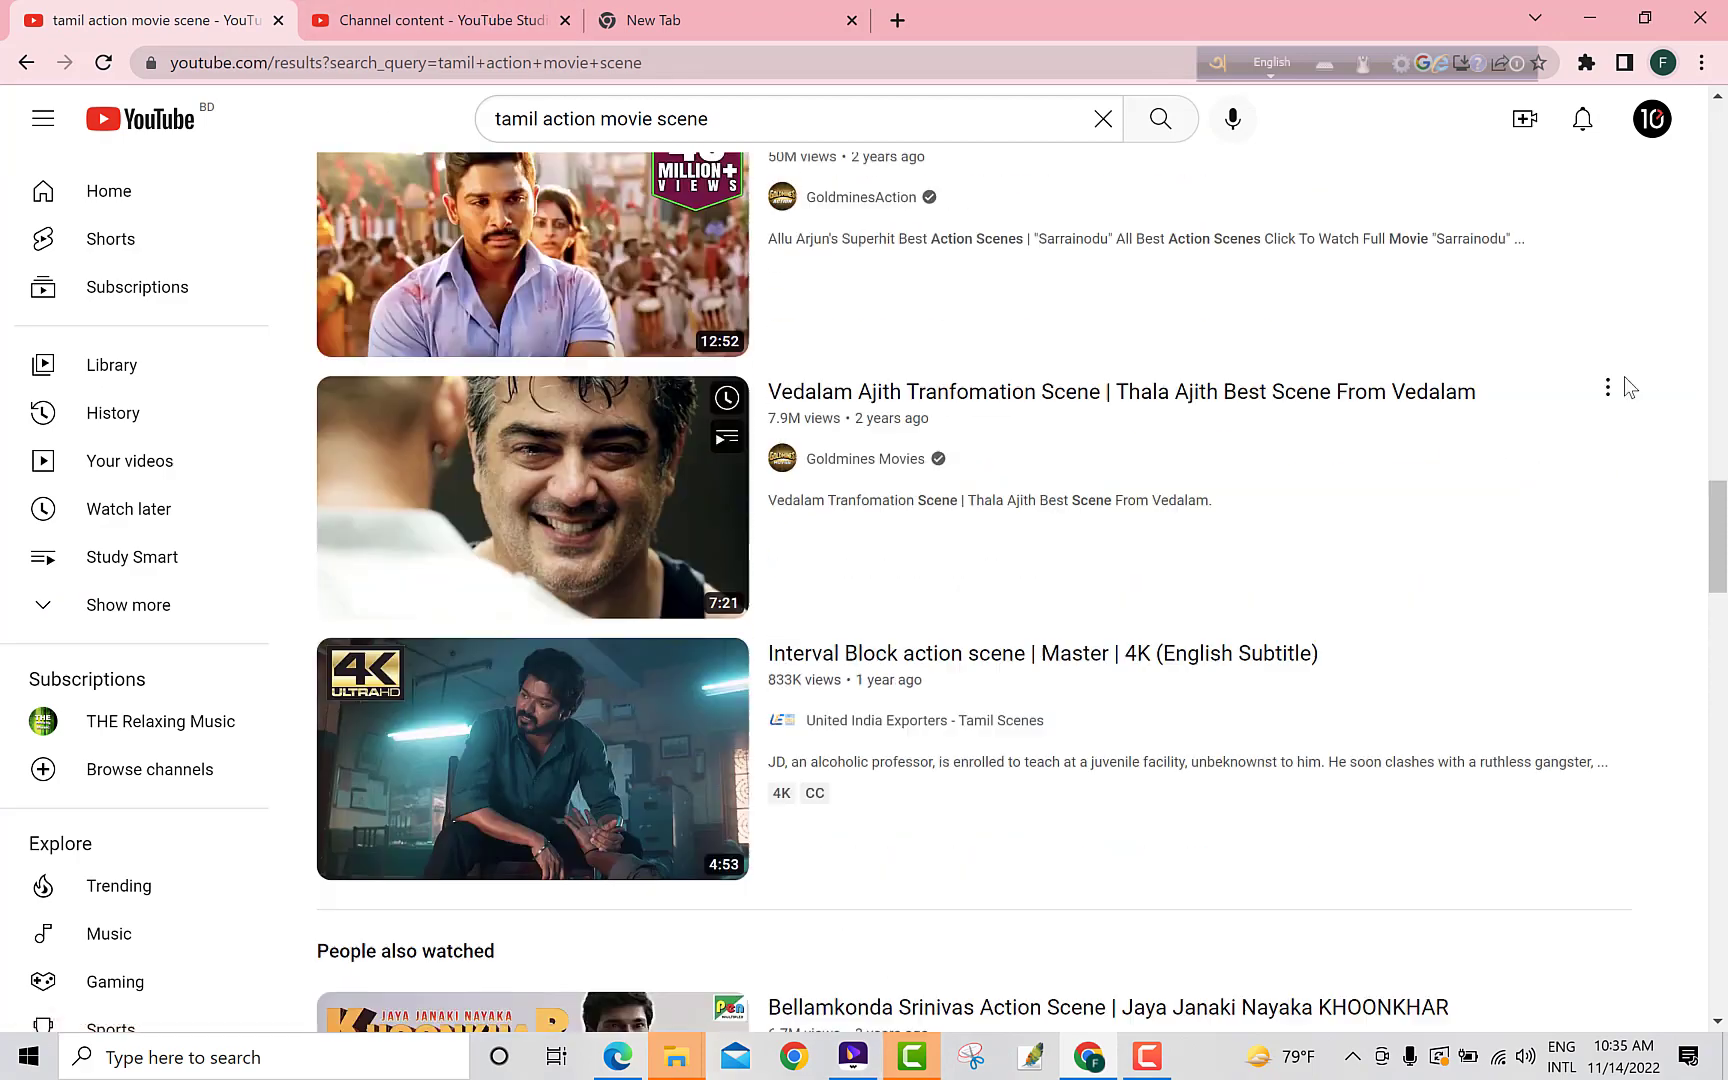
left_click(1526, 122)
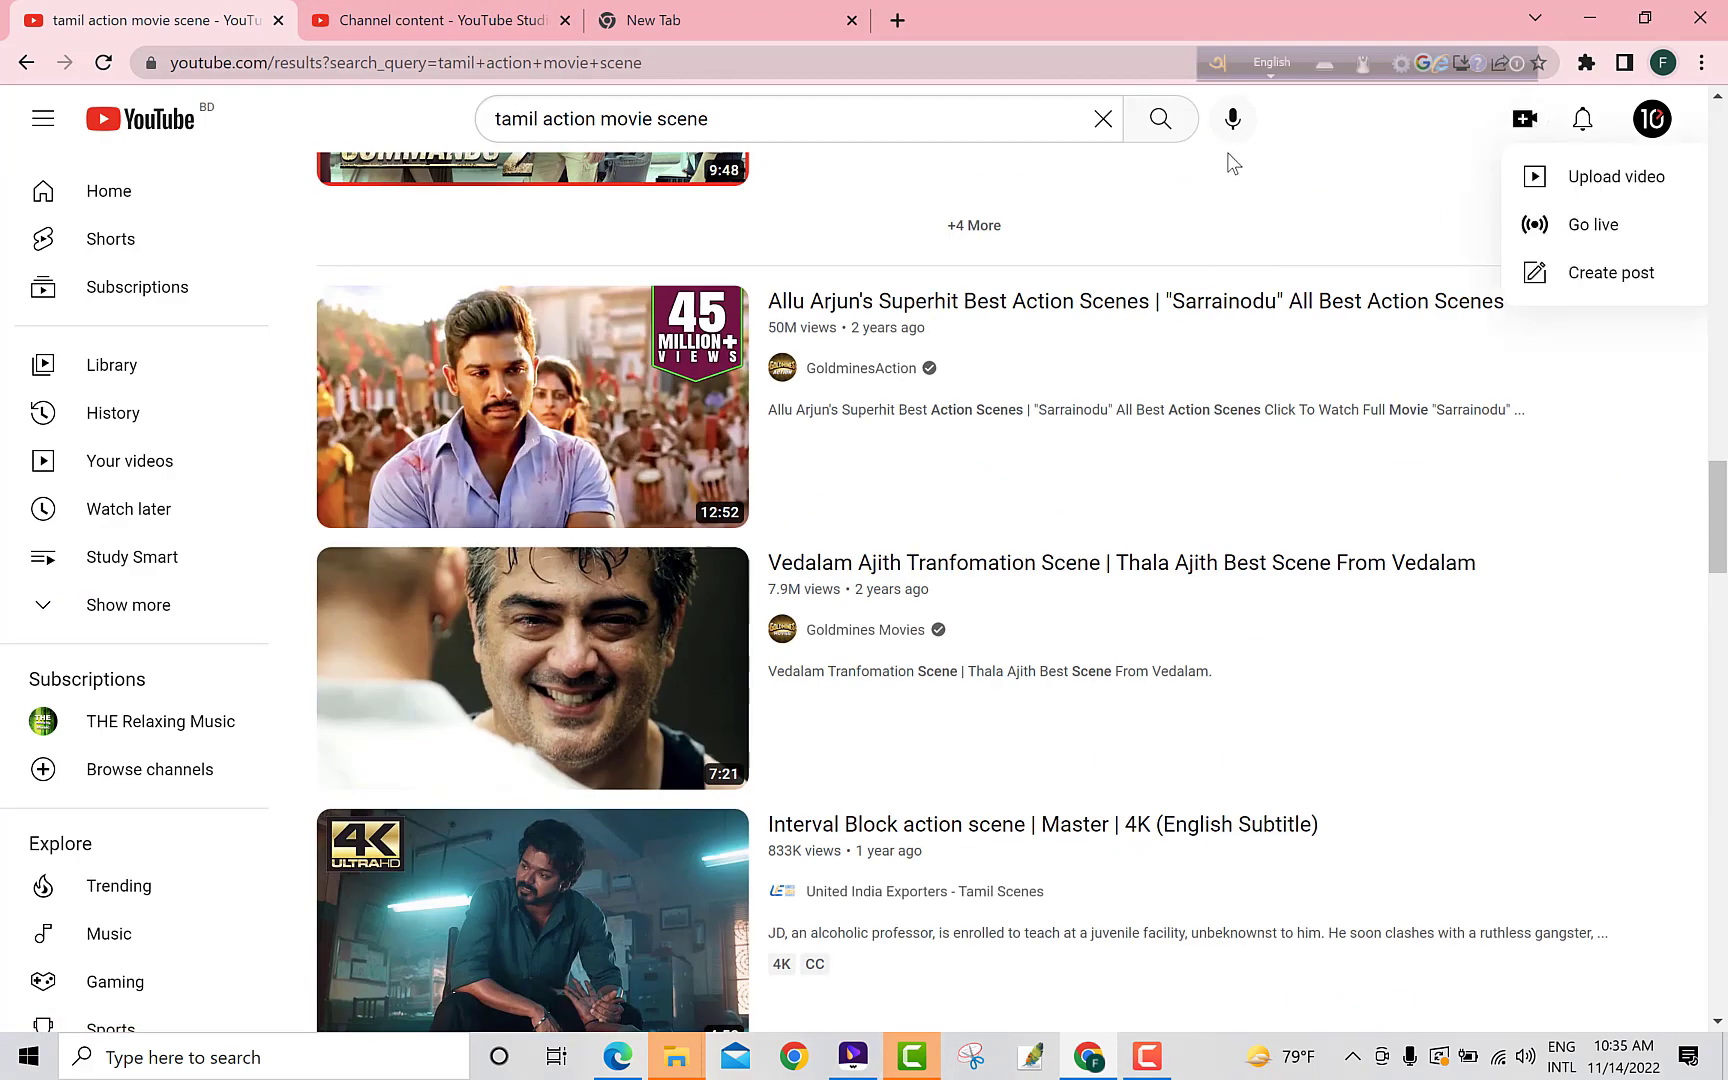
left_click(1530, 185)
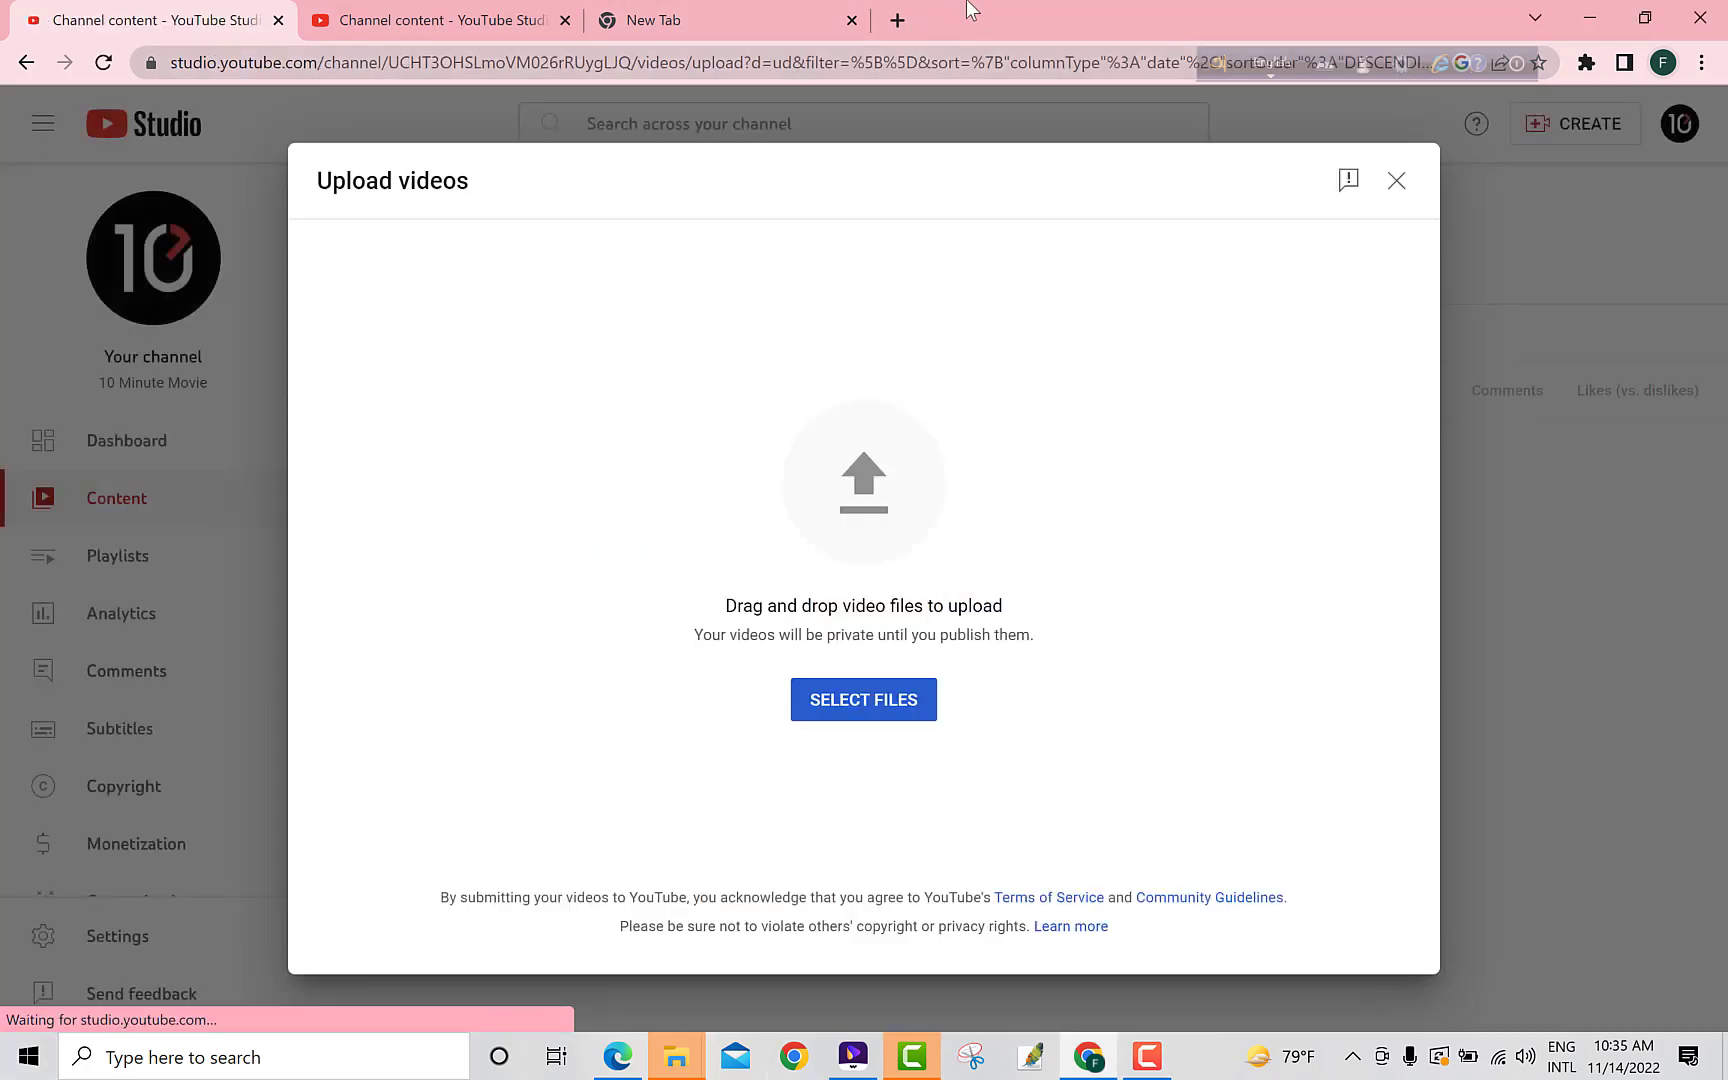
Upload the processed "allu arjun best fight scene" video from the _output folder to YouTube, keeping its default title.
double_click(962, 24)
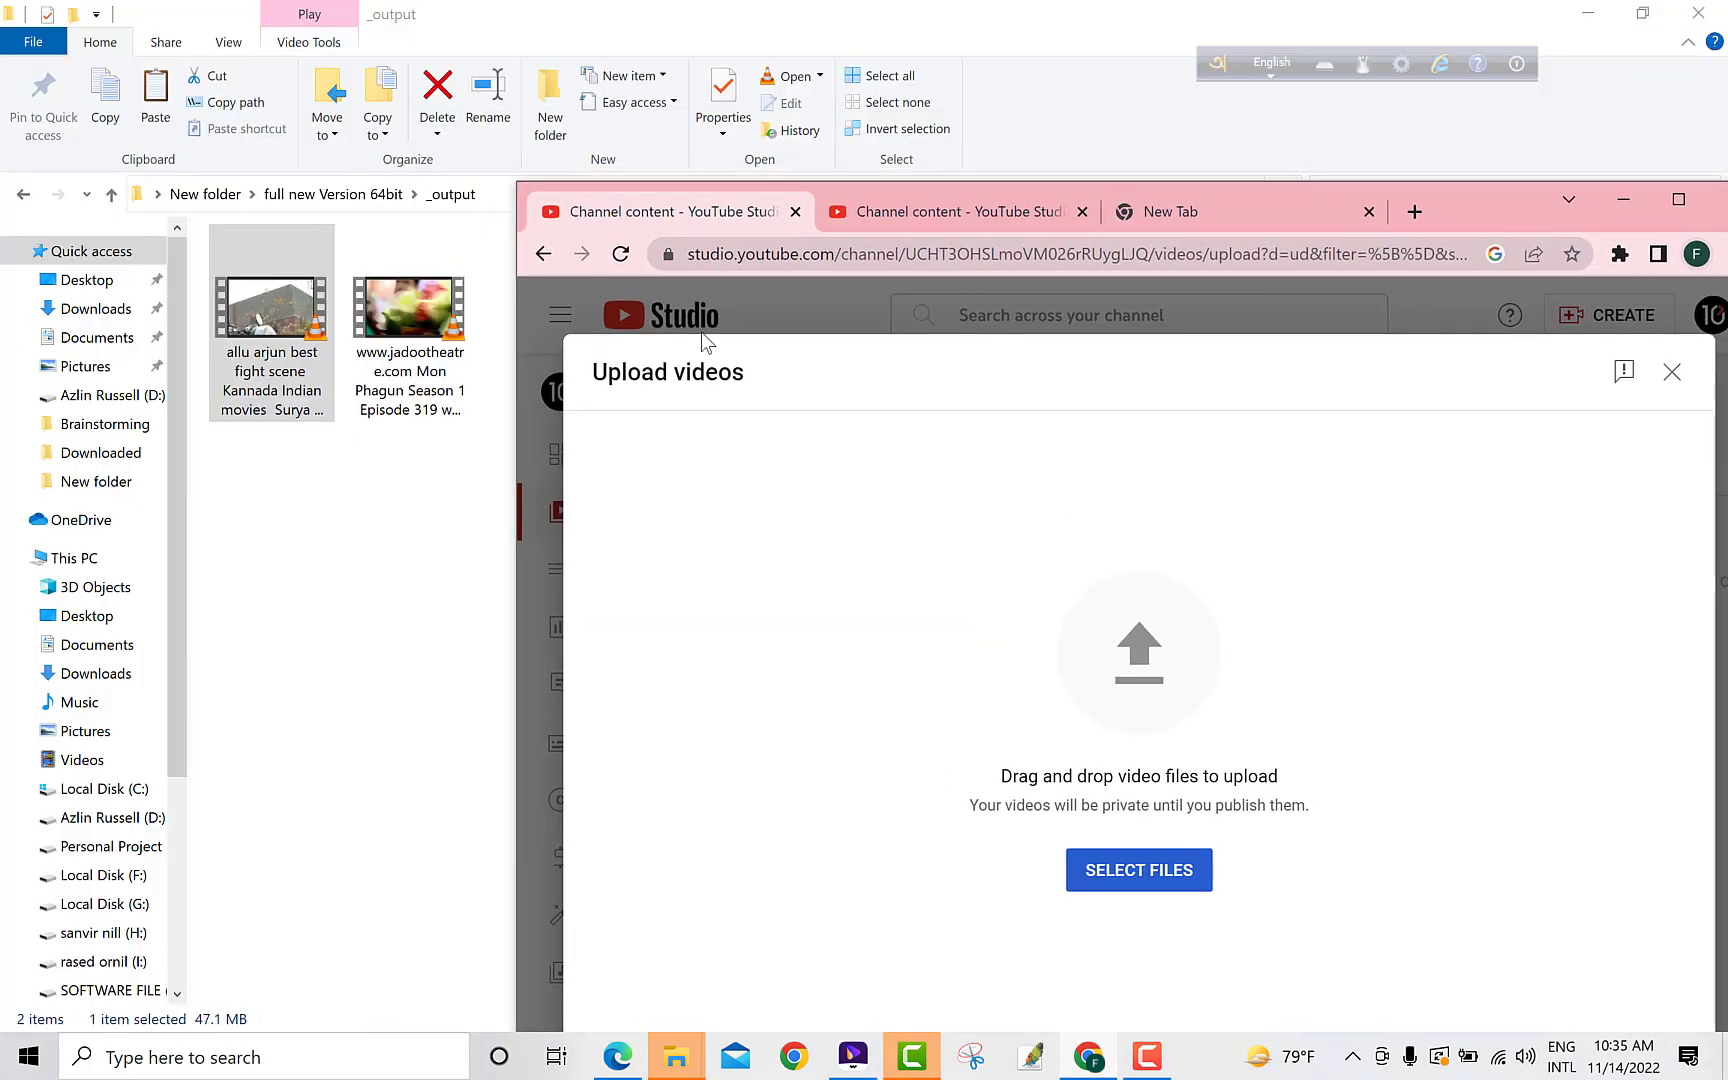
left_click_drag(258, 316, 1084, 725)
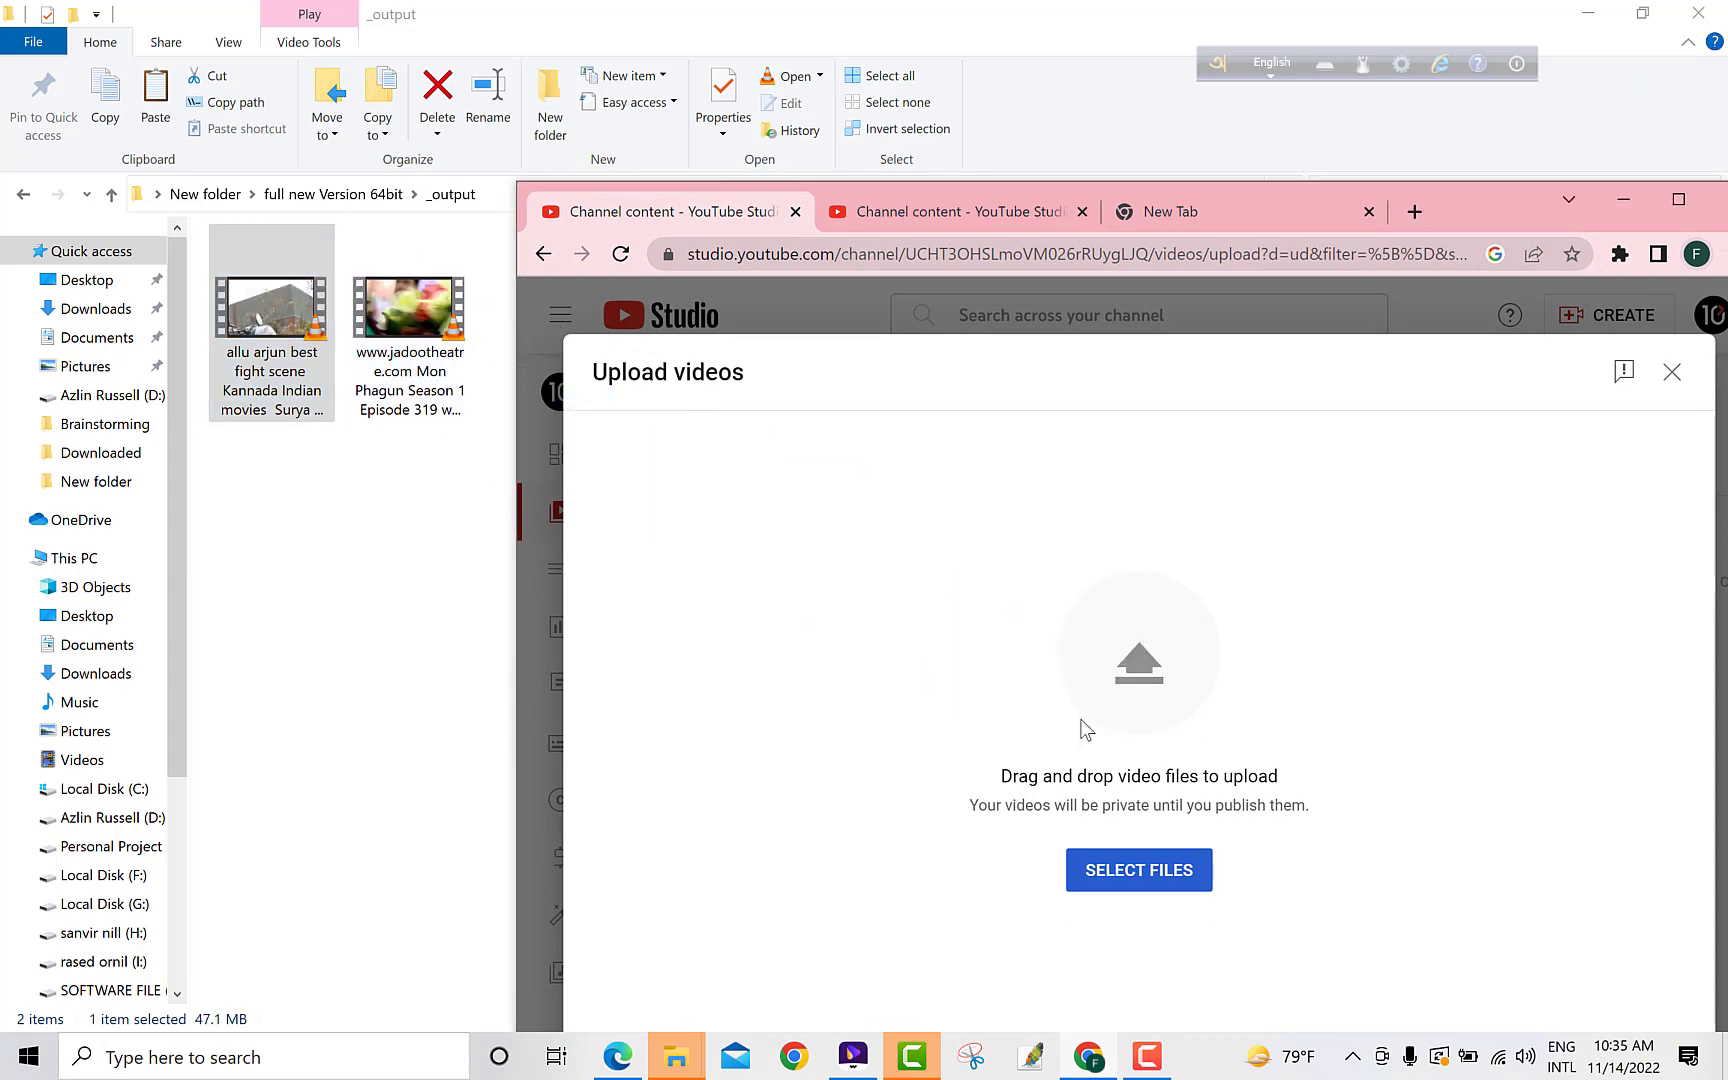
double_click(1501, 205)
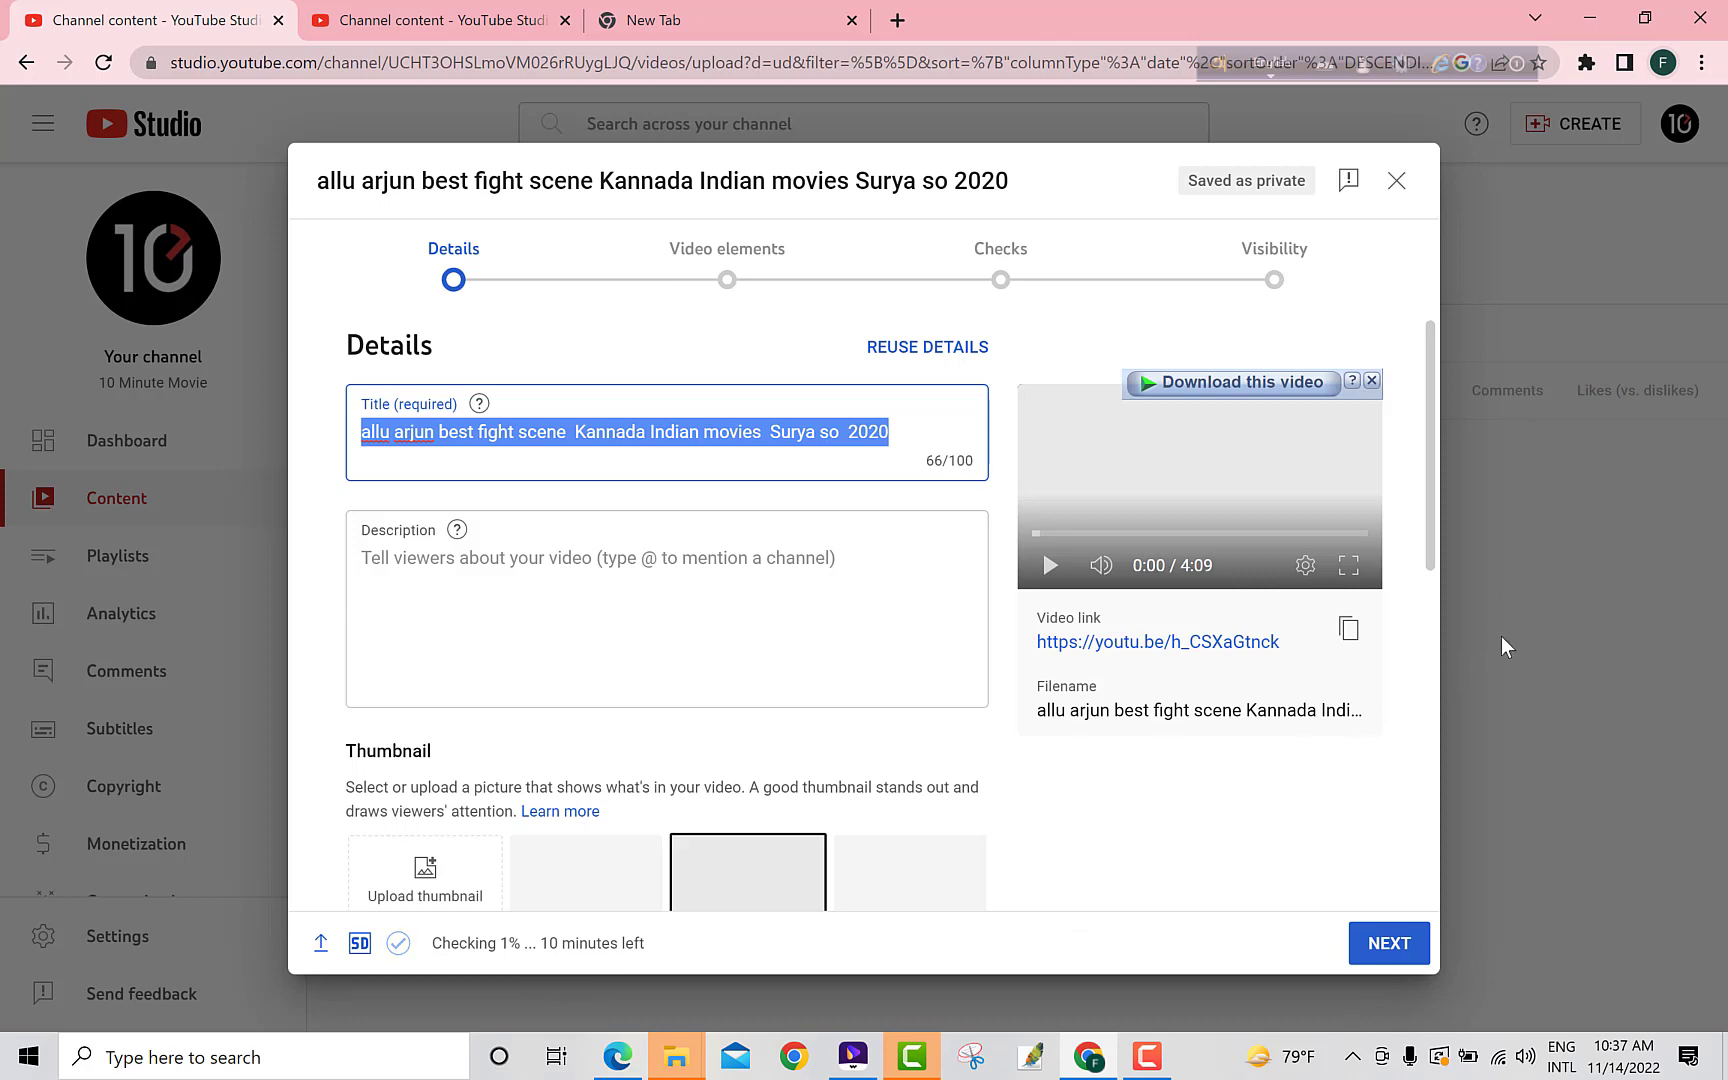
left_click(1670, 459)
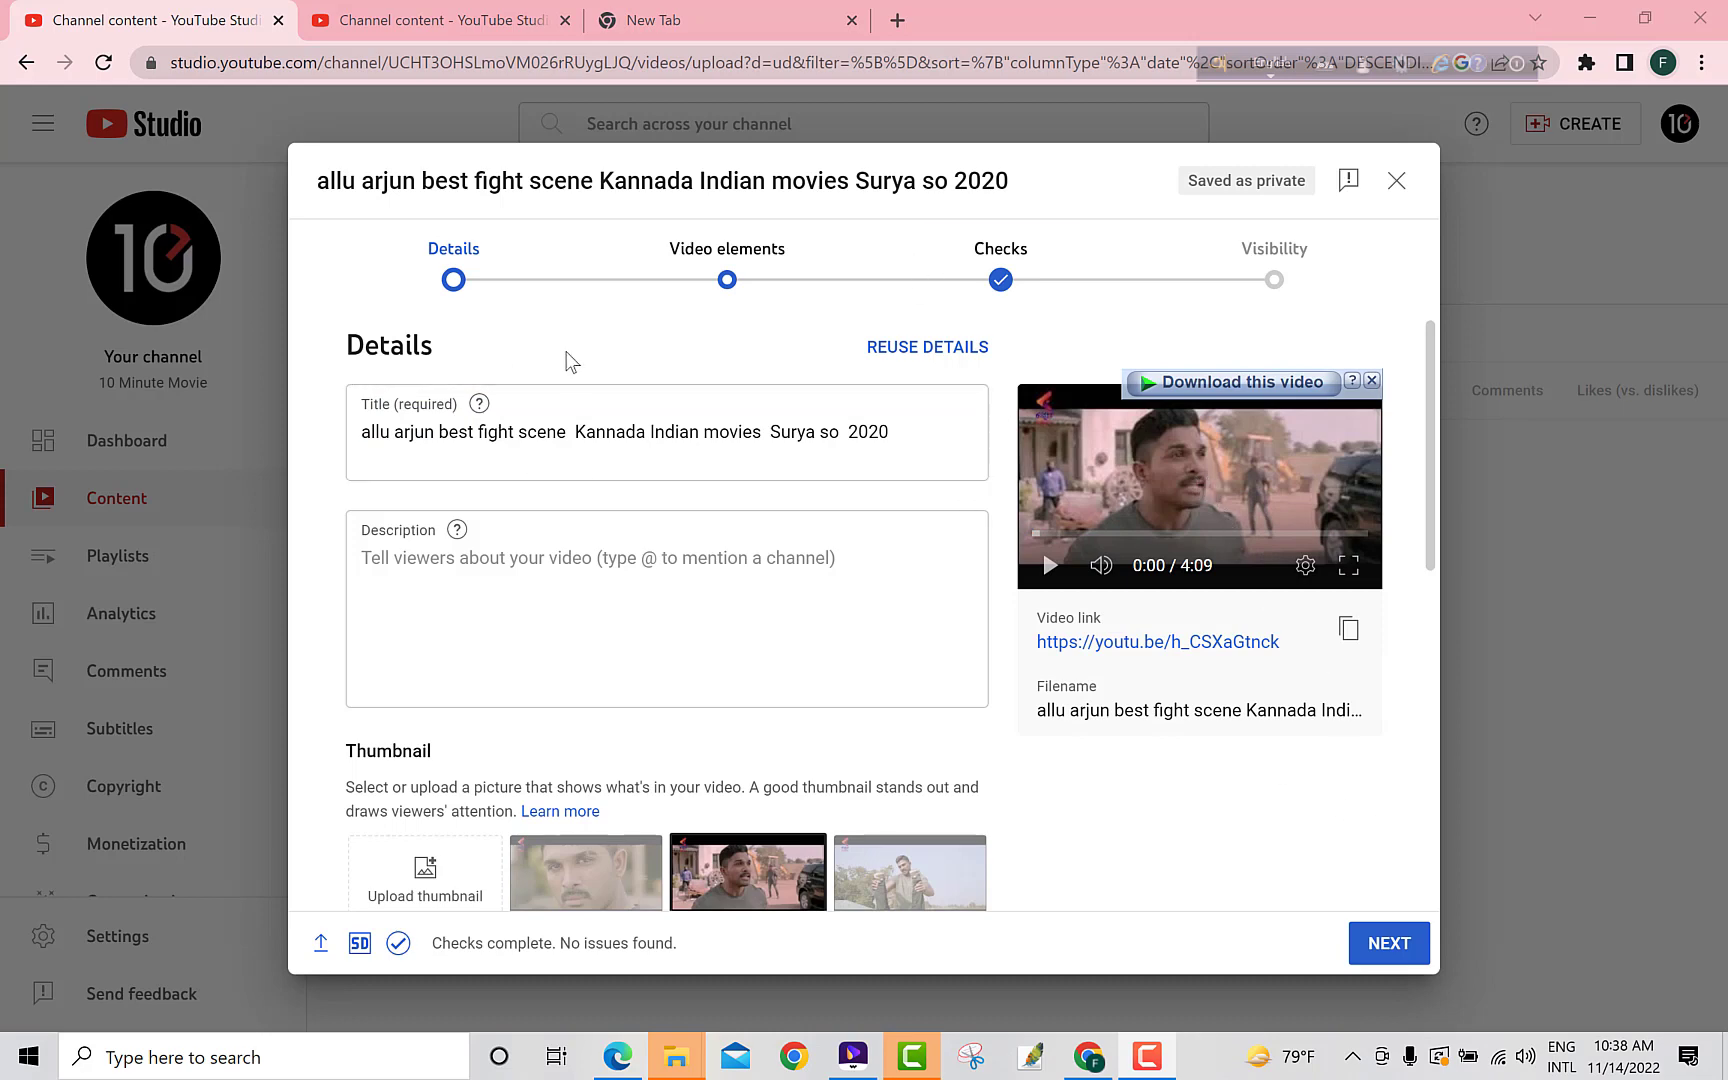
Examine the copyright check result for the uploaded video and return to its details.
left_click(1001, 280)
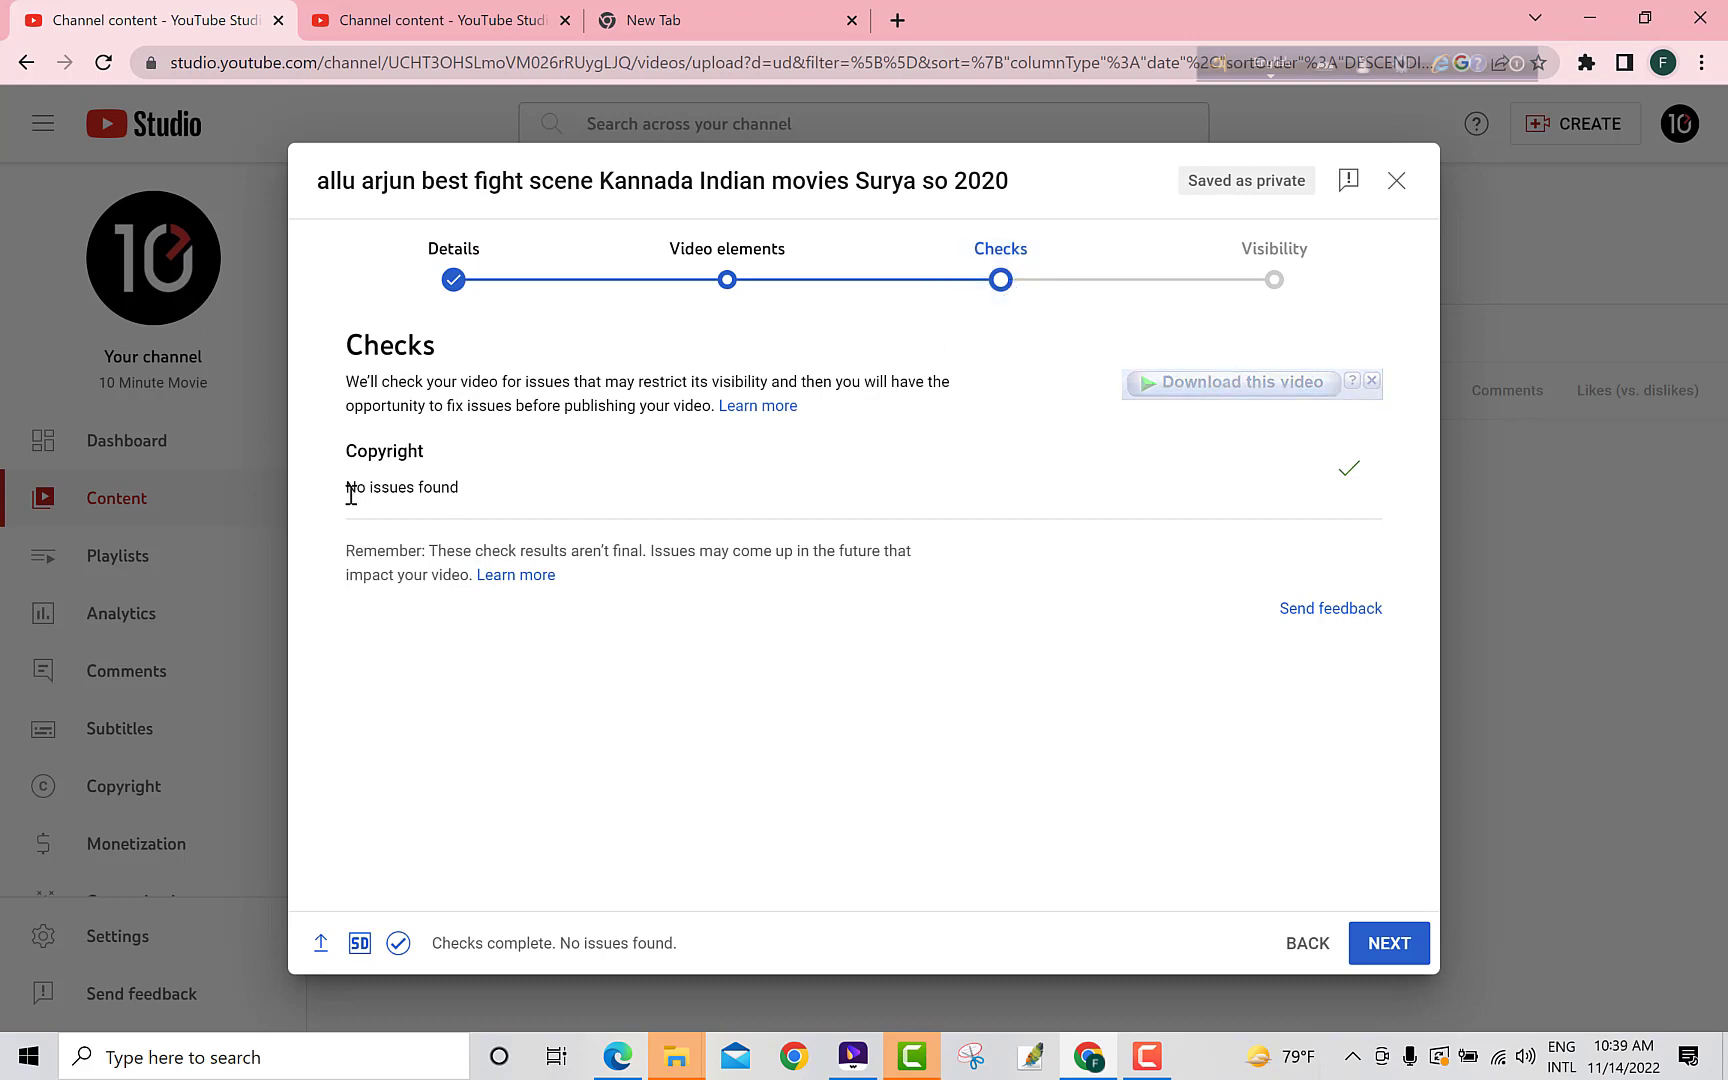
left_click(450, 468)
left_click(417, 280)
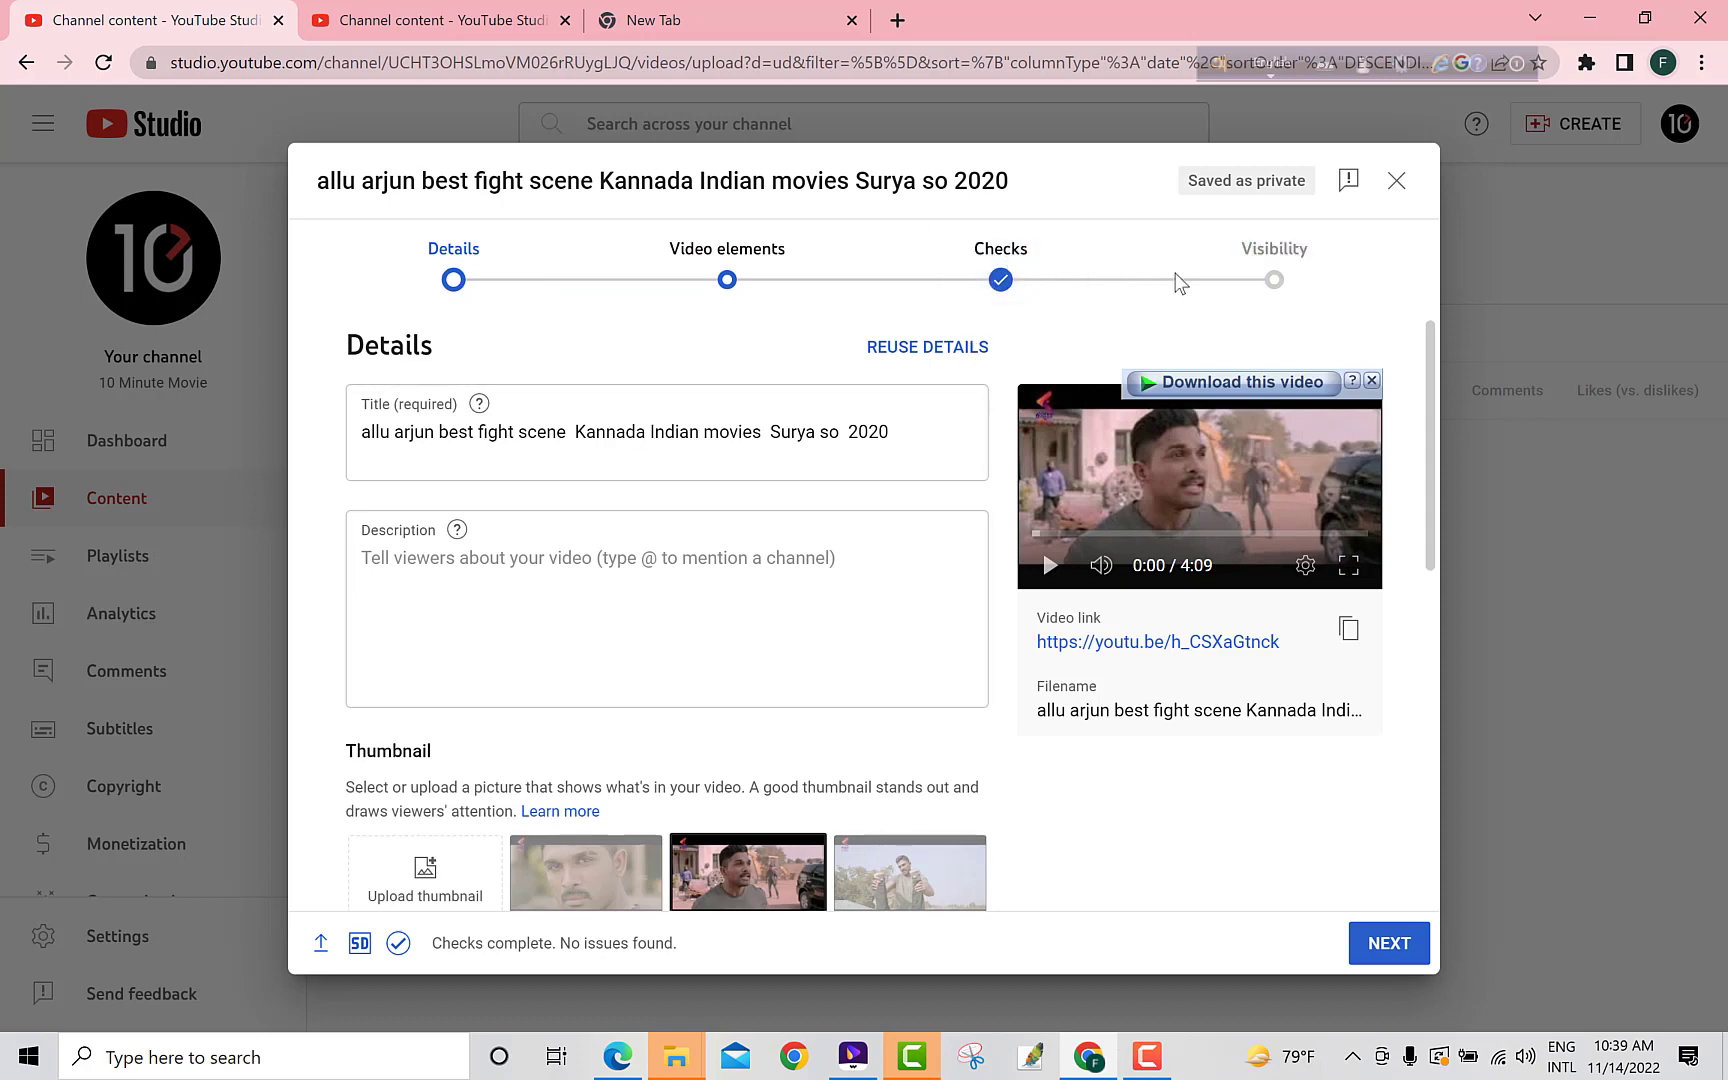
Publish the uploaded video with its visibility set to Public.
left_click(1228, 272)
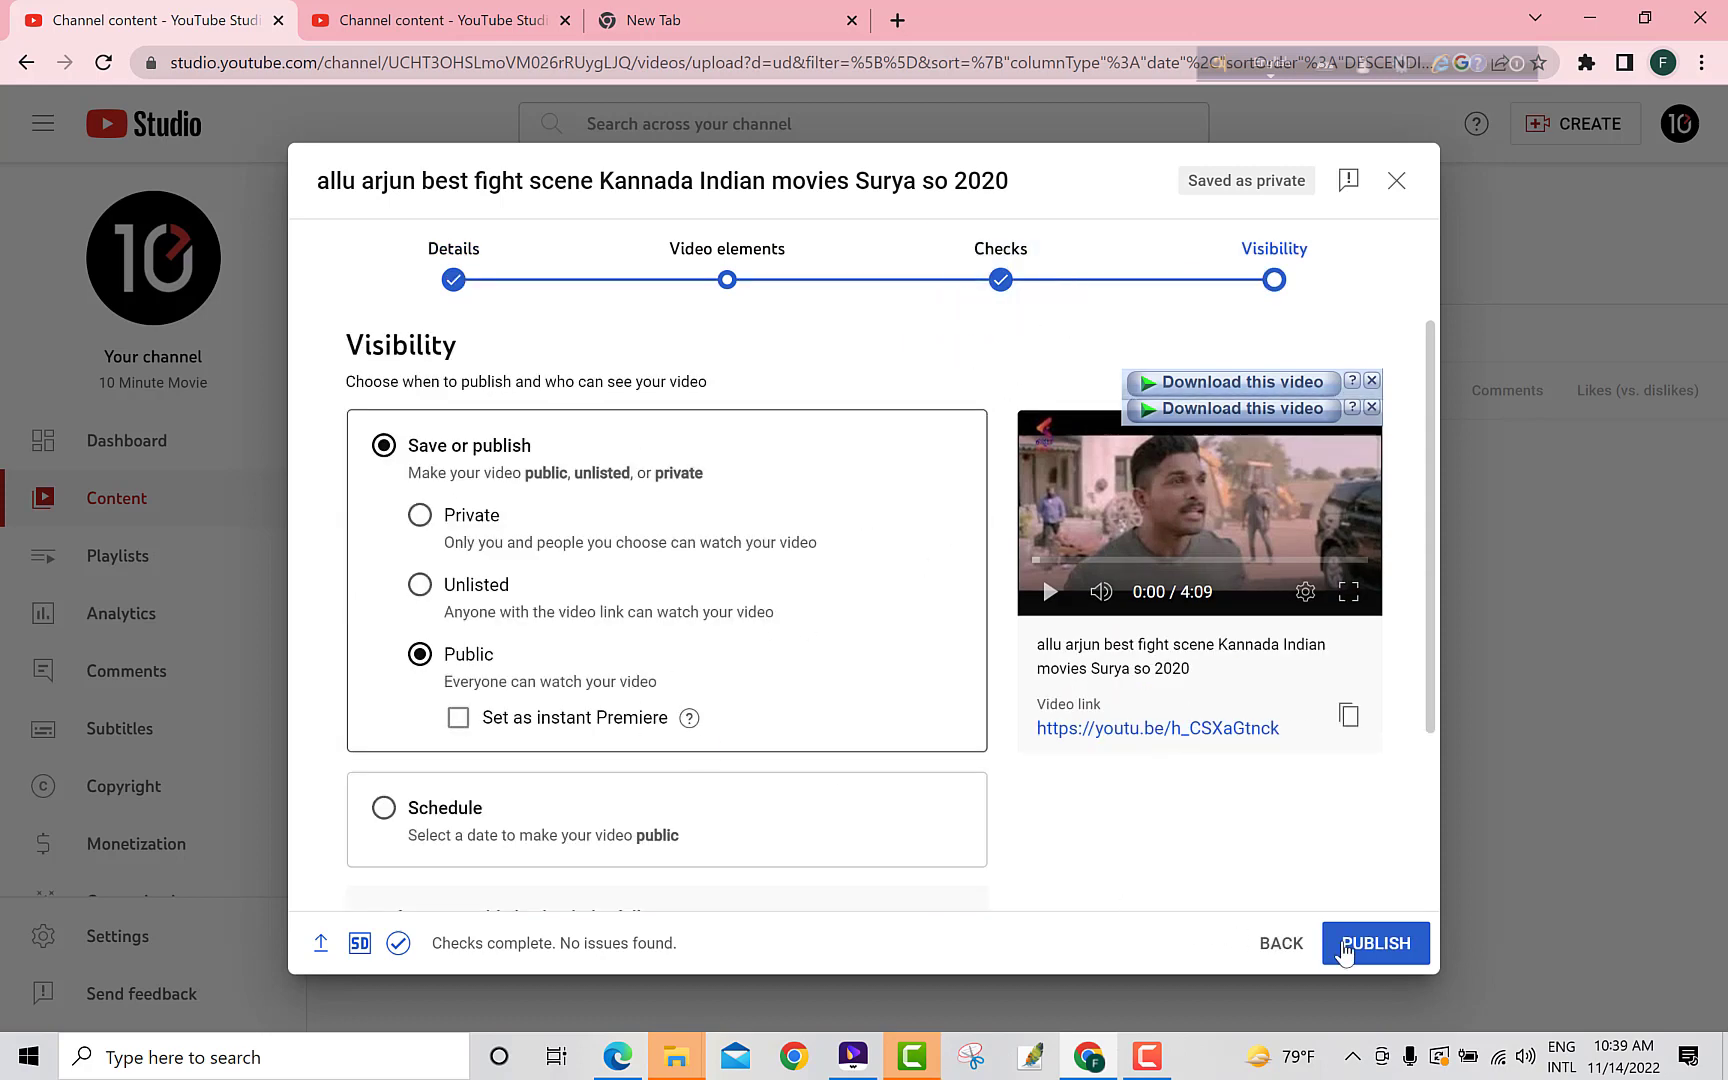
left_click(1345, 950)
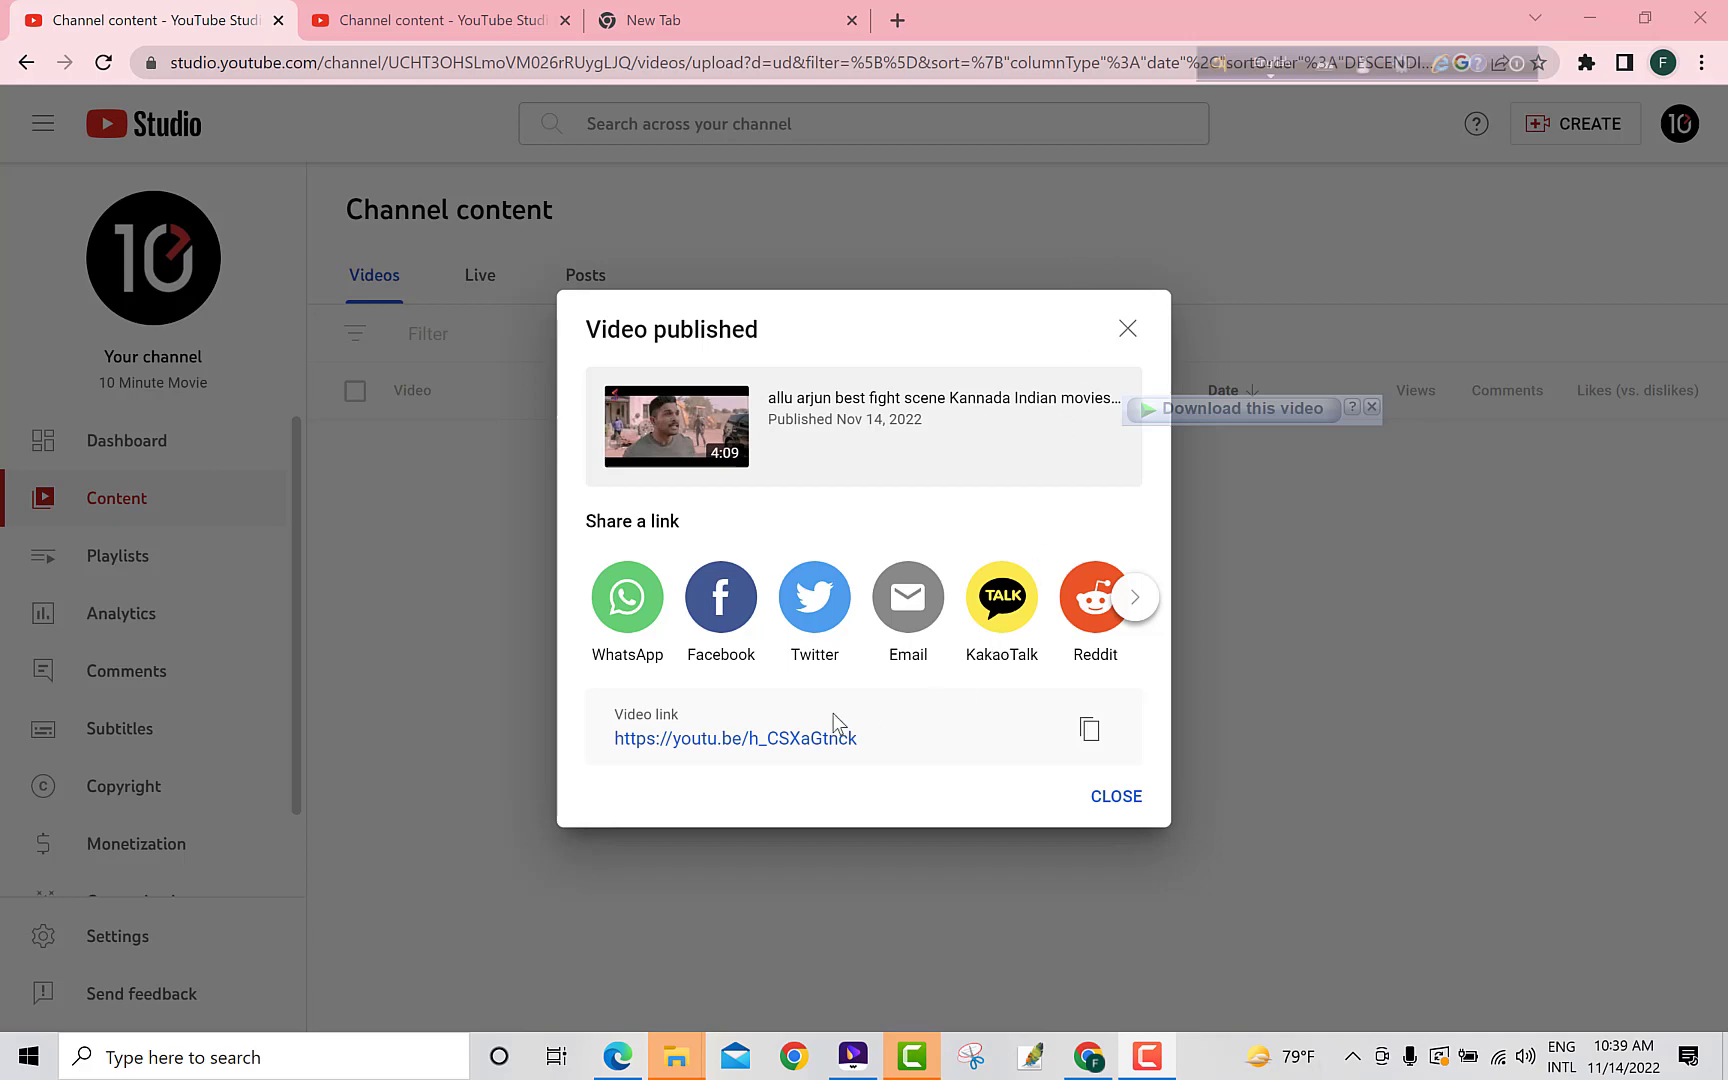
Open the published video from its link, pause it and preview the frames at 1:38, 1:49 and 2:14.
left_click(812, 740)
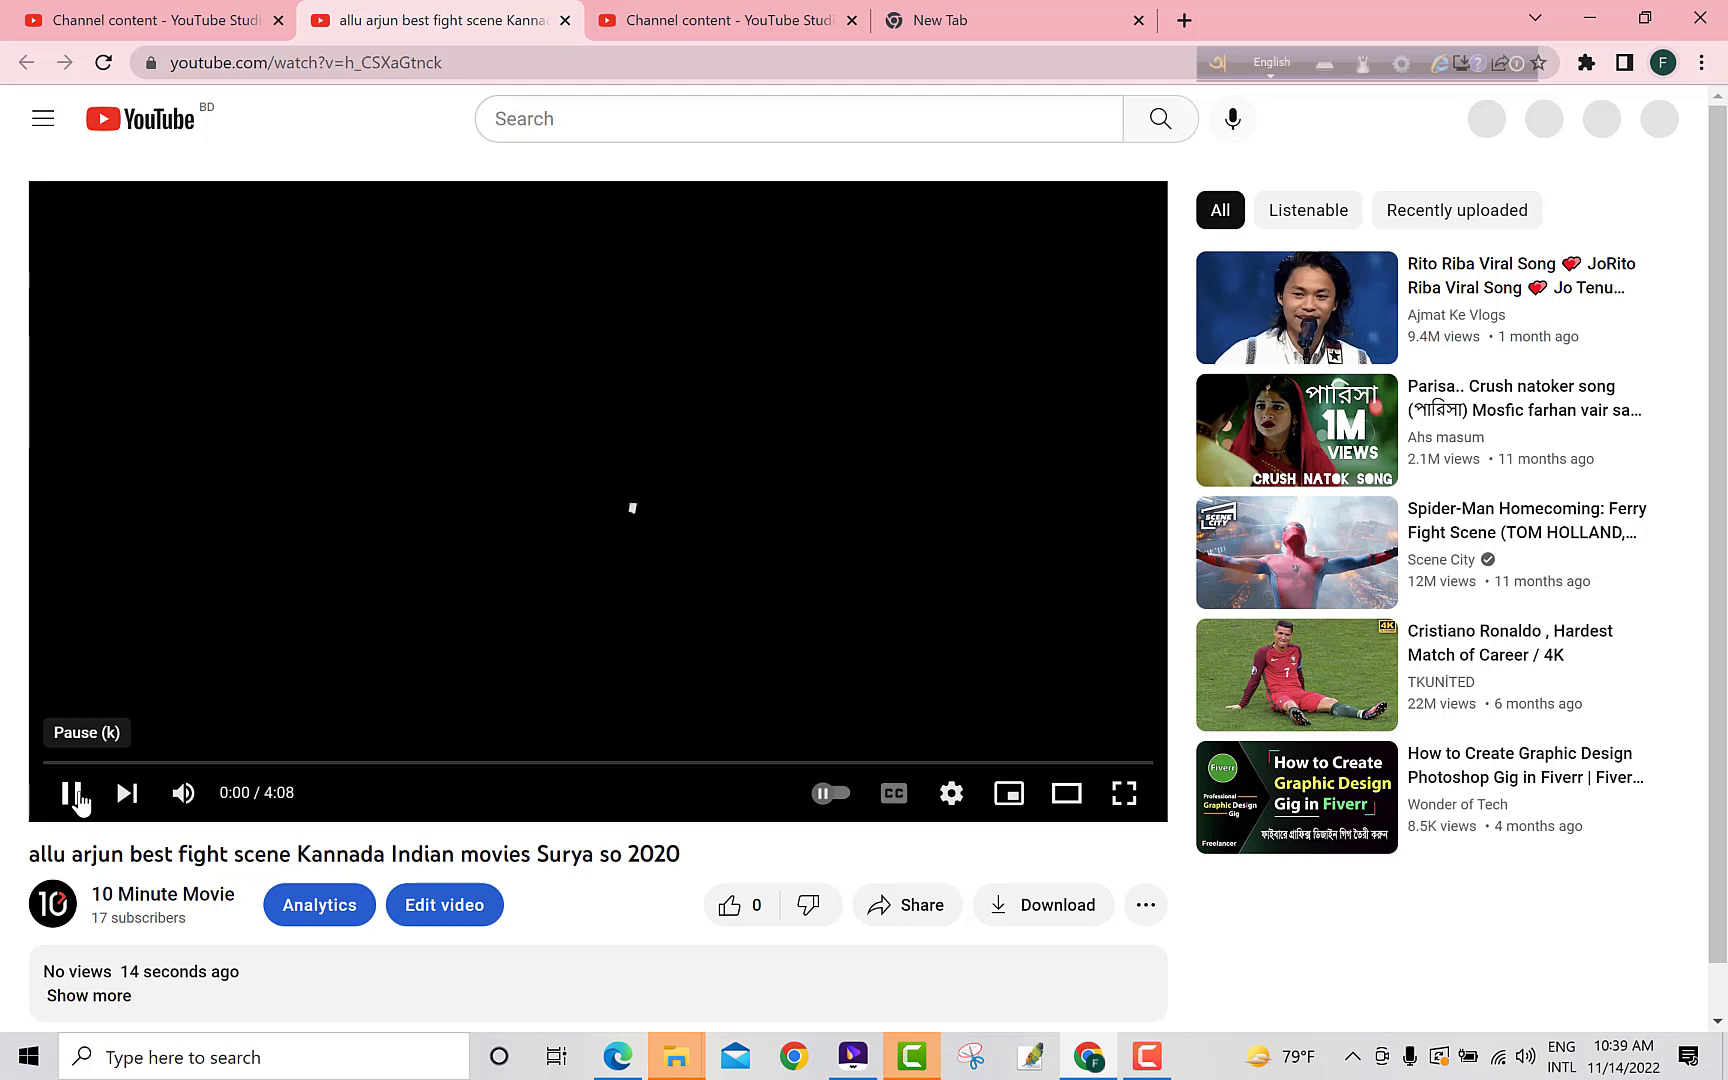
left_click(72, 795)
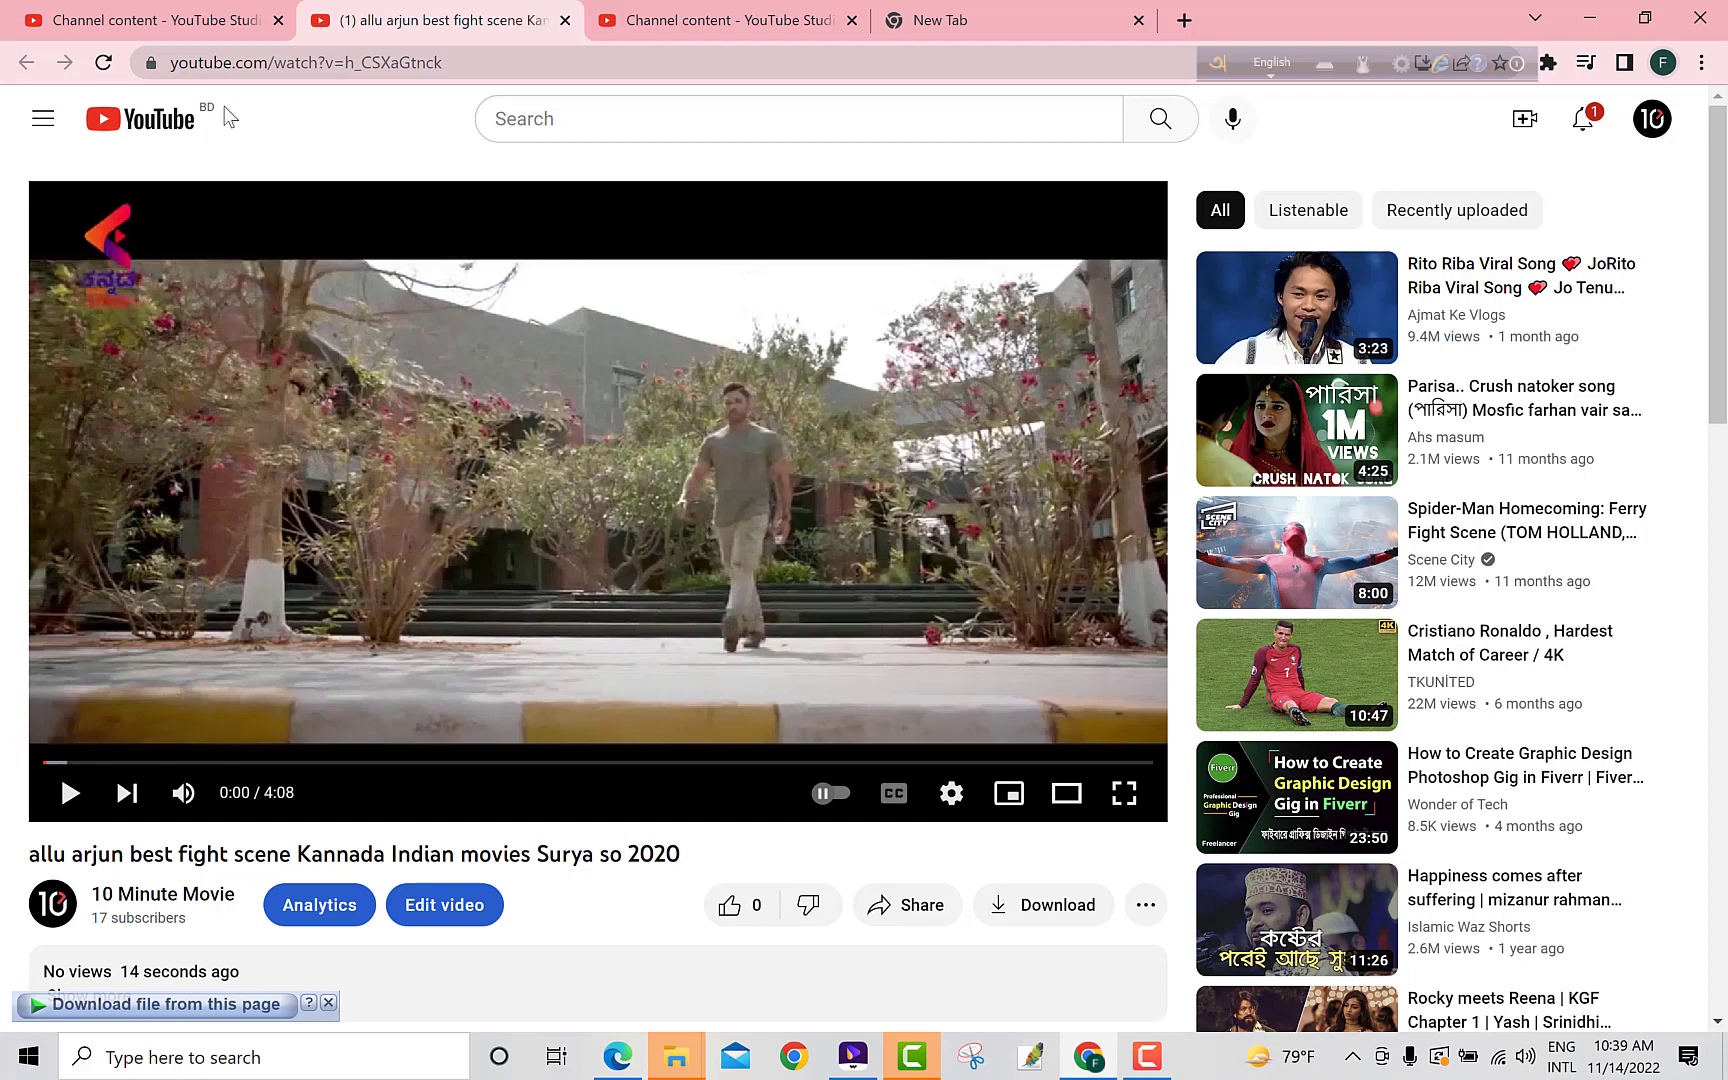
left_click(486, 764)
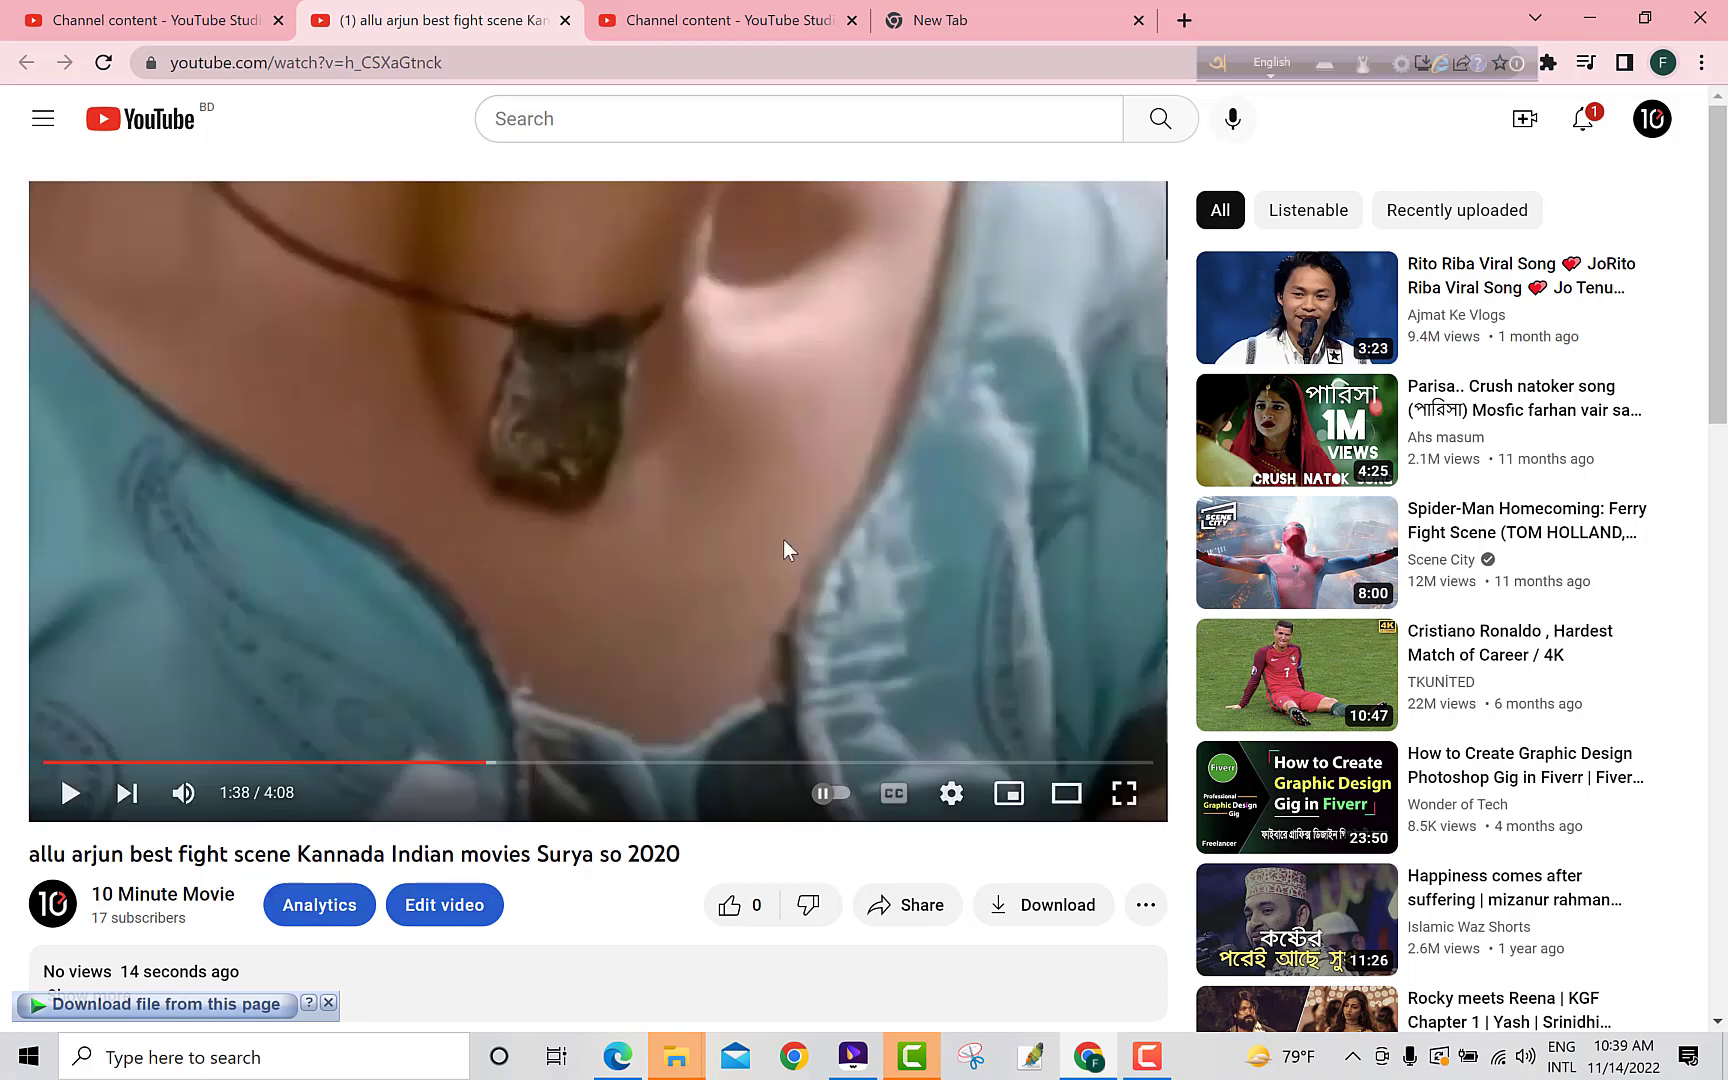
left_click(527, 765)
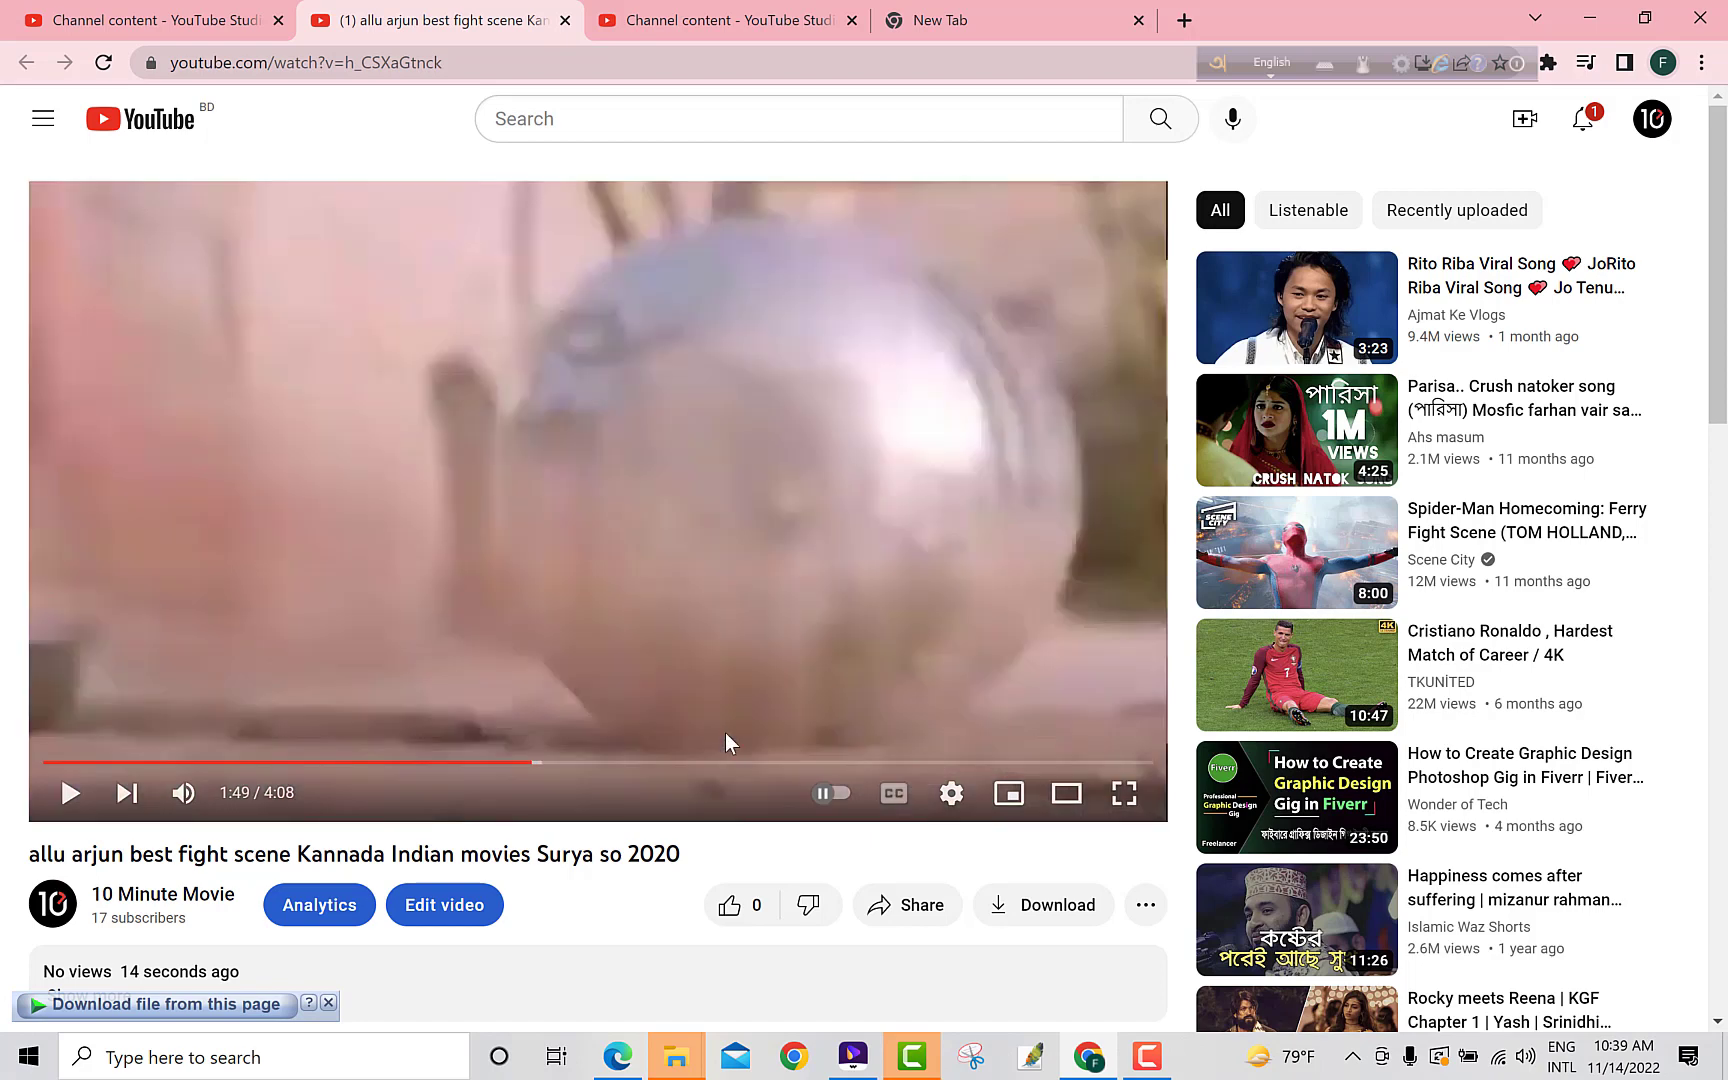
left_click(645, 765)
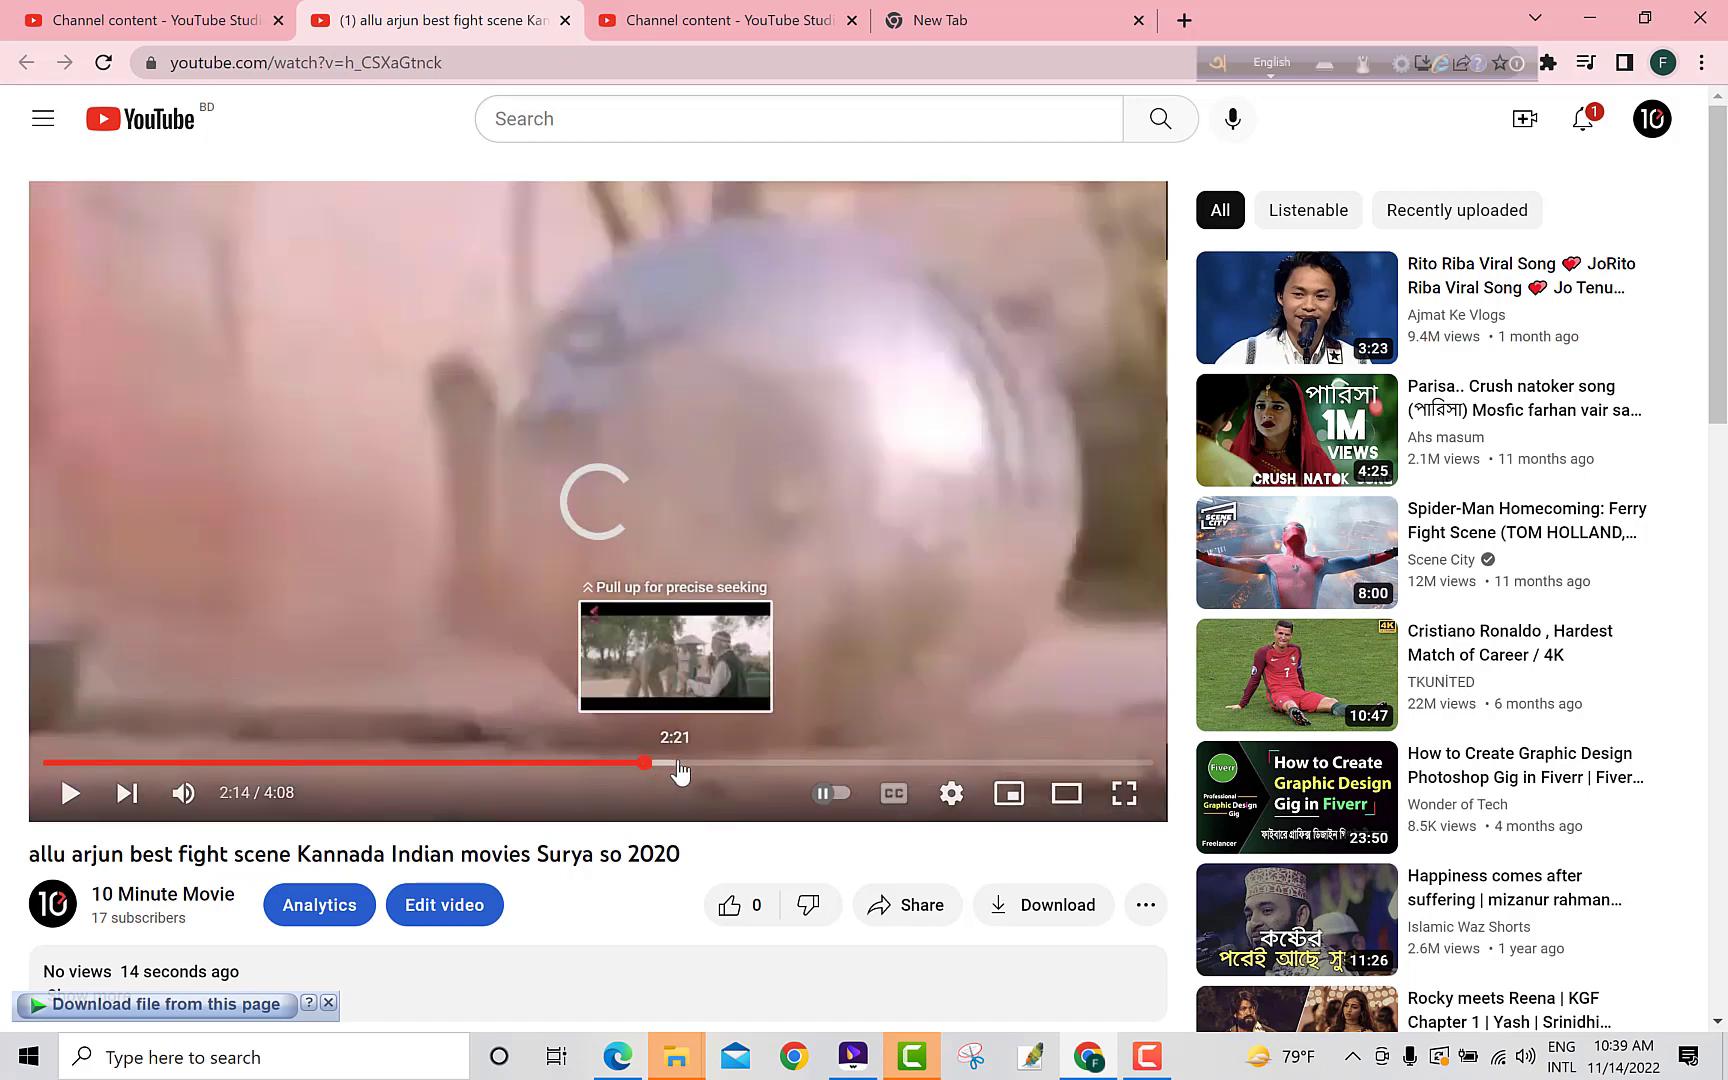